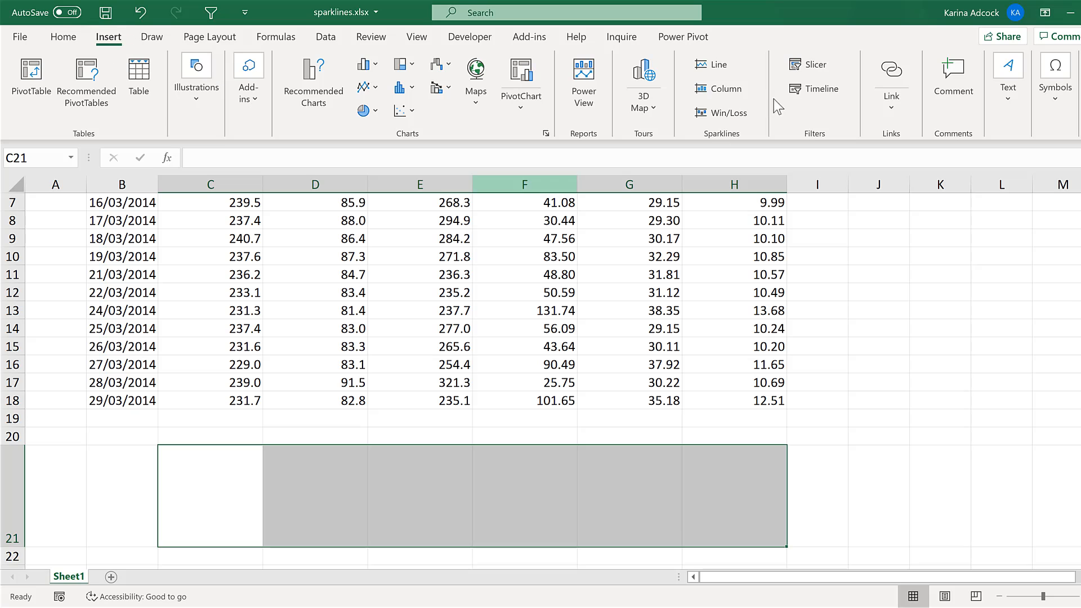
Insert line sparklines in C21:H21 using the data range C2:H18
left_click(725, 68)
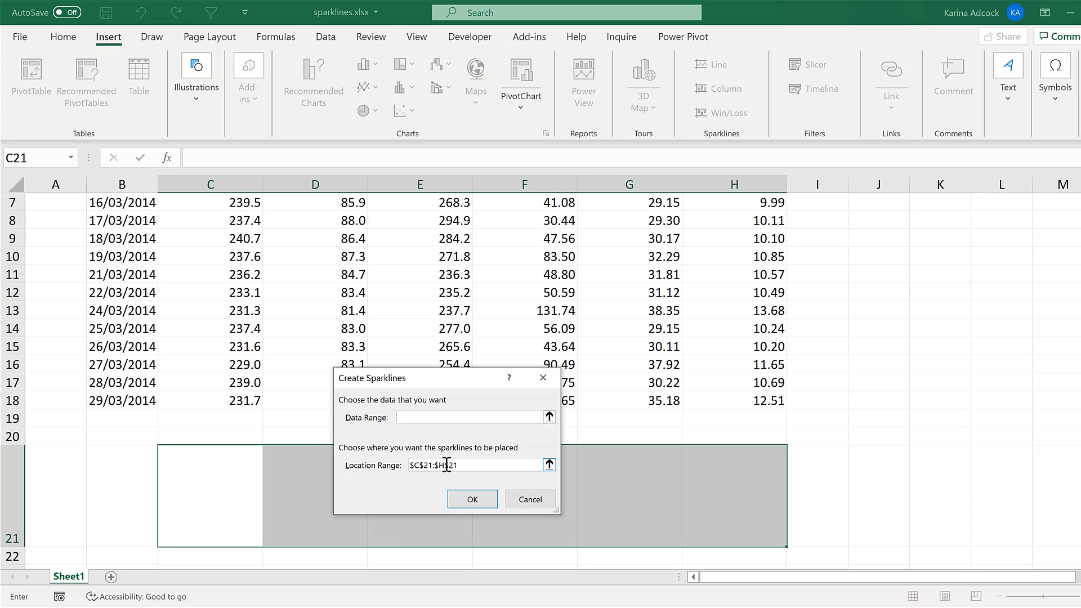
scroll(446, 465, "up", 2)
left_click_drag(213, 220, 770, 514)
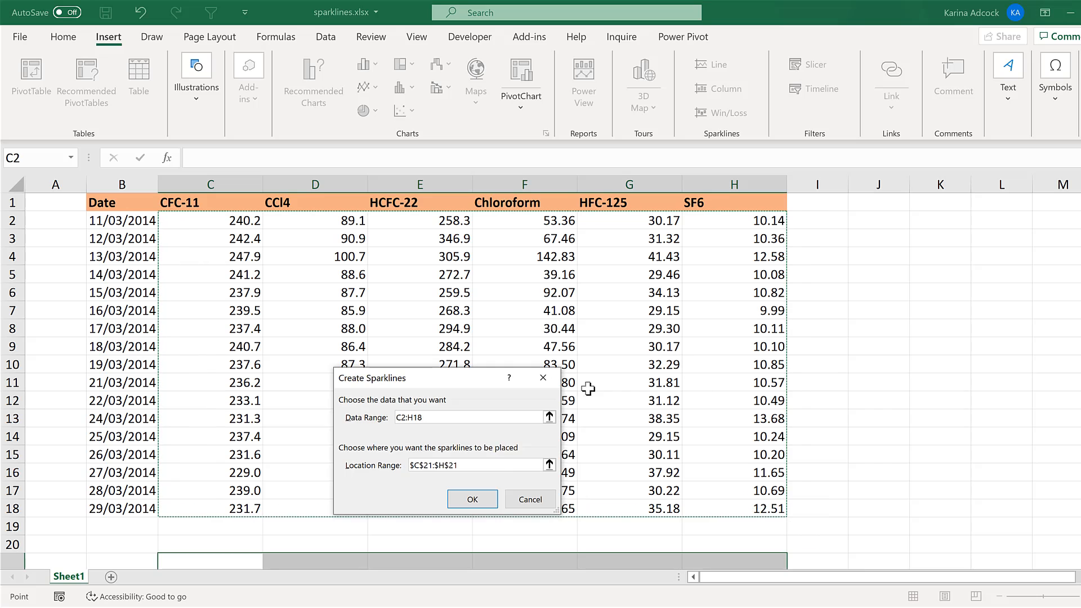
left_click(467, 501)
scroll(494, 346, "down", 3)
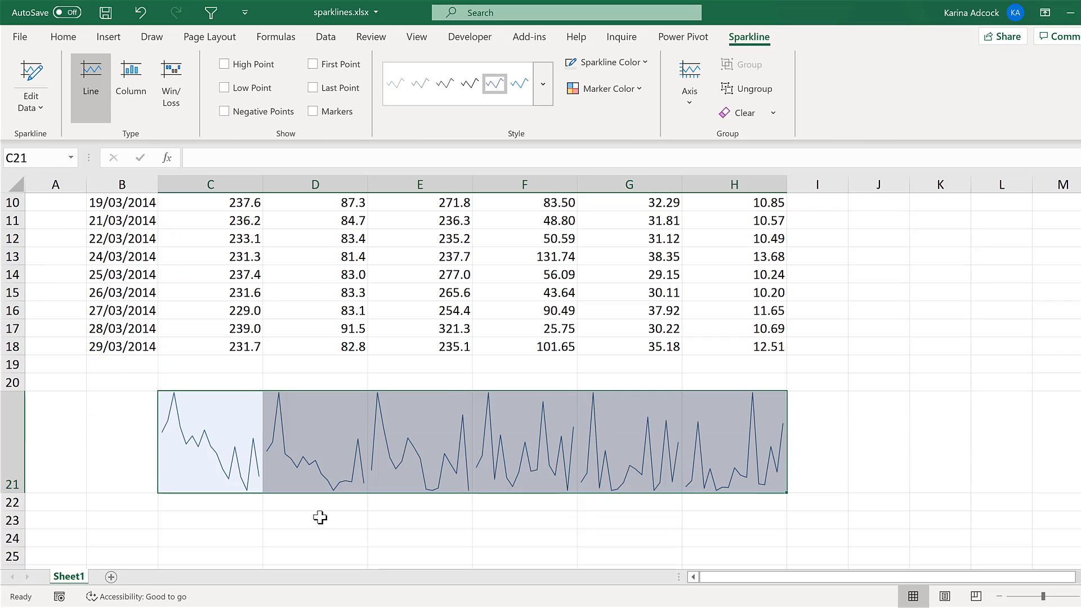
Inspect the individual line sparklines in cells C21 through F21
left_click(245, 533)
left_click(215, 415)
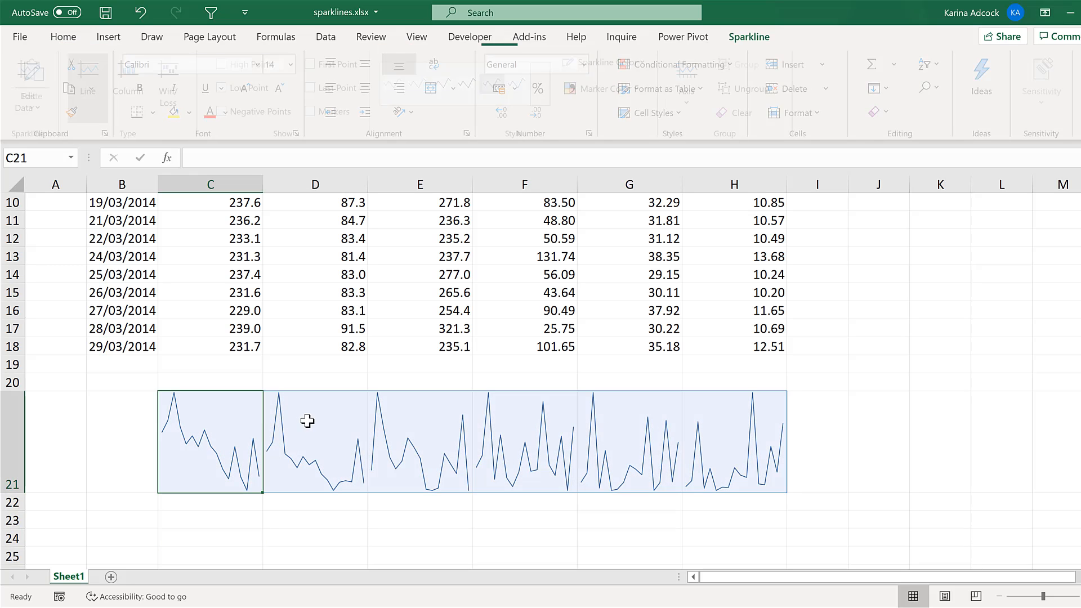
left_click(306, 422)
left_click(417, 418)
left_click(549, 433)
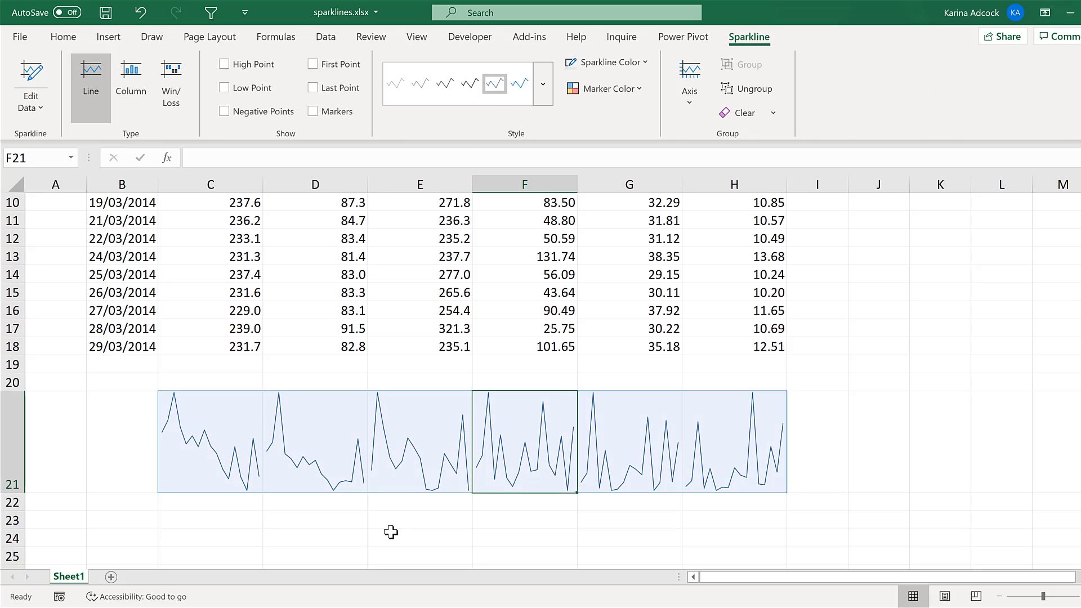
left_click(389, 532)
Give the sparklines in C21:H21 a date axis based on the dates in B2:B18
left_click_drag(256, 434, 725, 436)
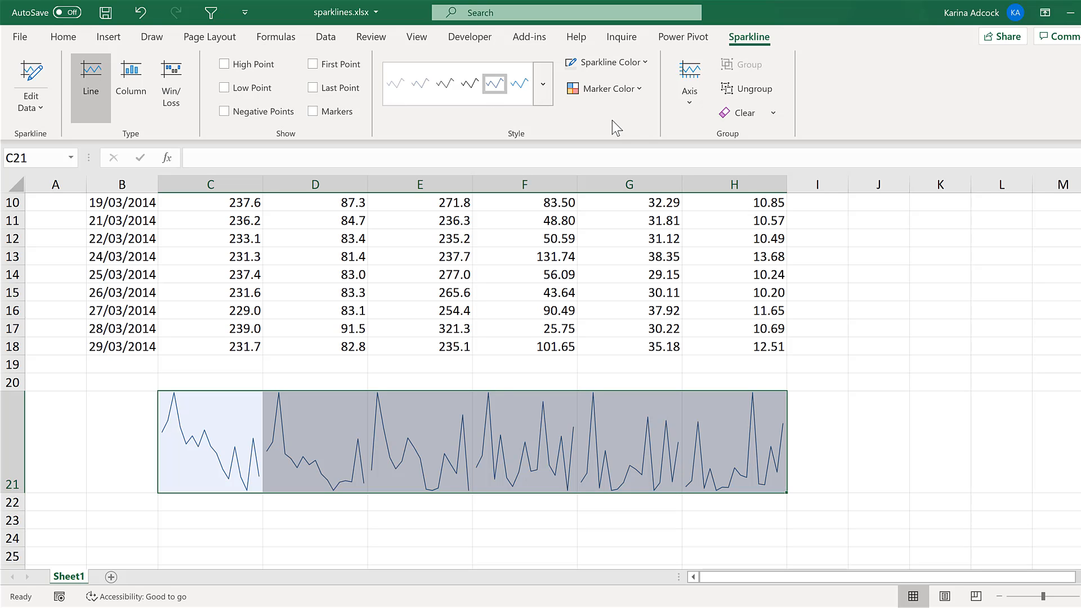
left_click(681, 86)
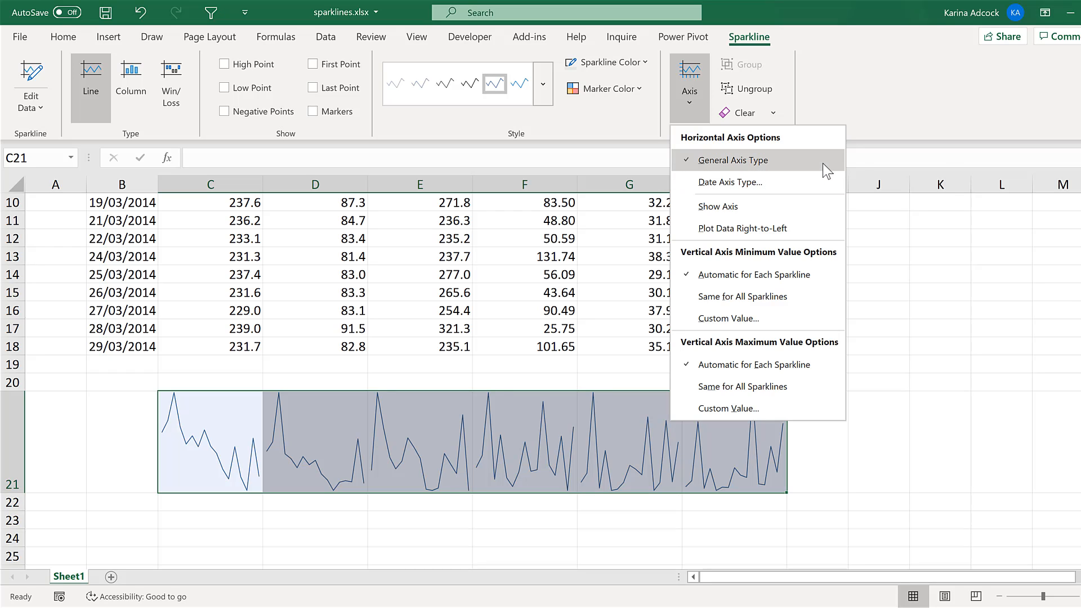
left_click(795, 183)
scroll(439, 281, "up", 3)
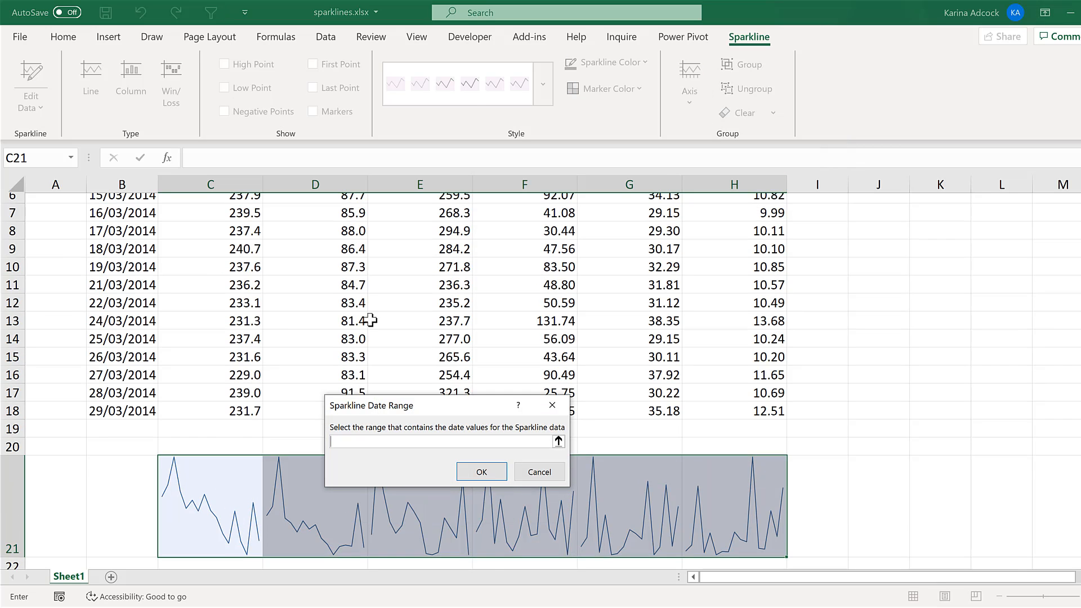
left_click(124, 221)
left_click_drag(122, 220, 123, 508)
left_click(482, 472)
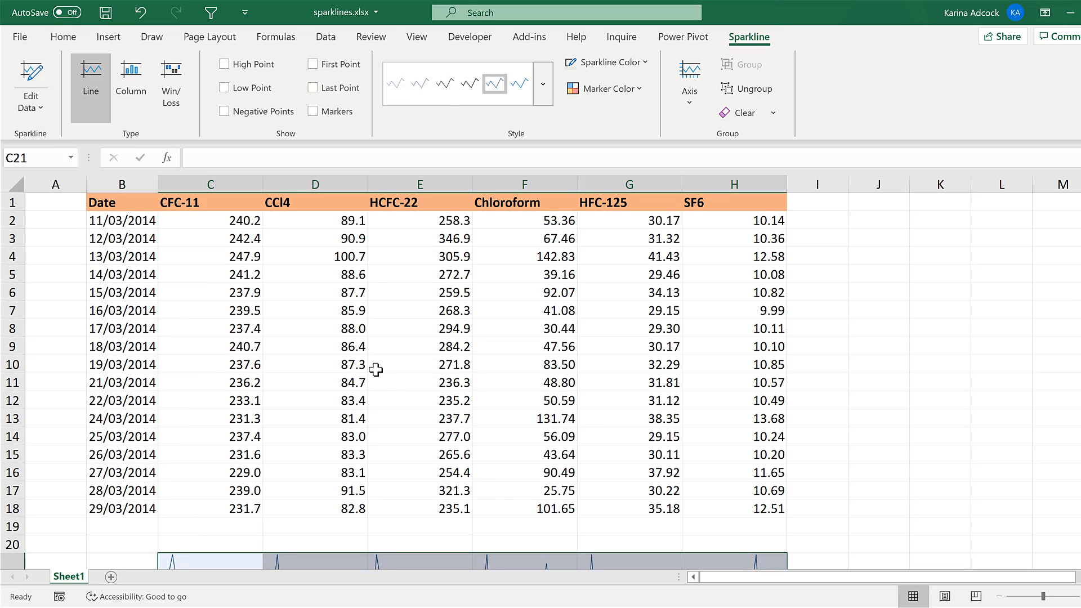
scroll(365, 352, "down", 3)
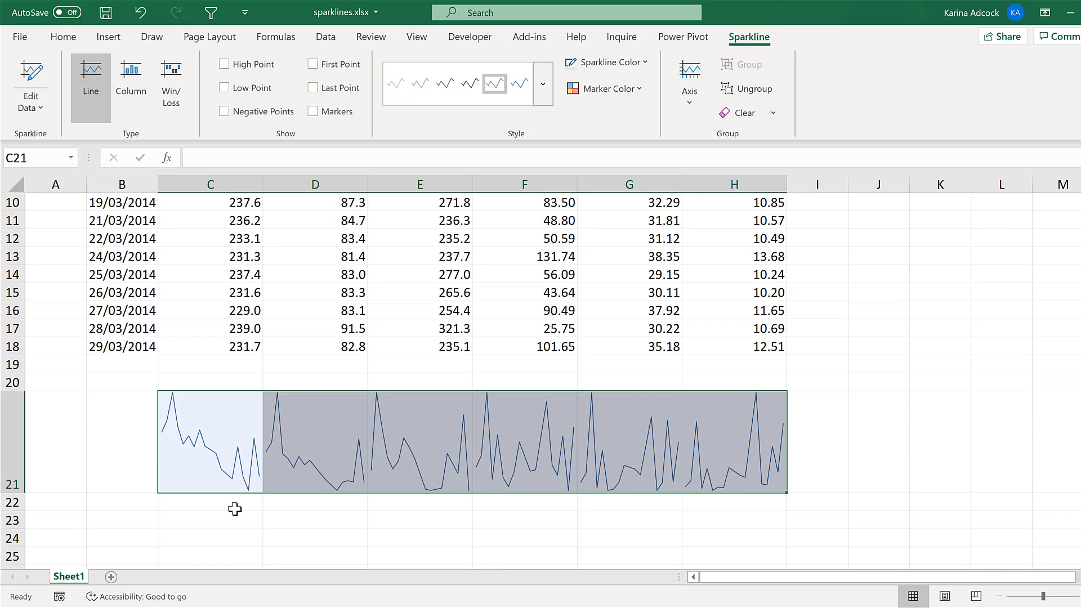
Compare the sparklines in row 21 with the CFC-11 values in column C and the dates in column B
left_click(284, 537)
left_click(224, 432)
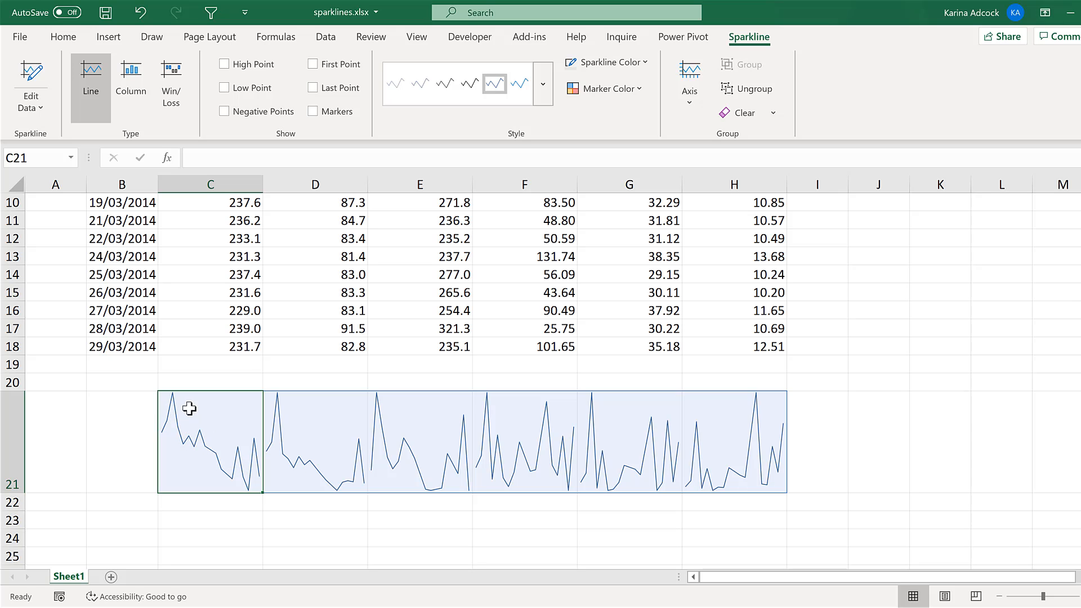
scroll(225, 282, "up", 1)
left_click(215, 184)
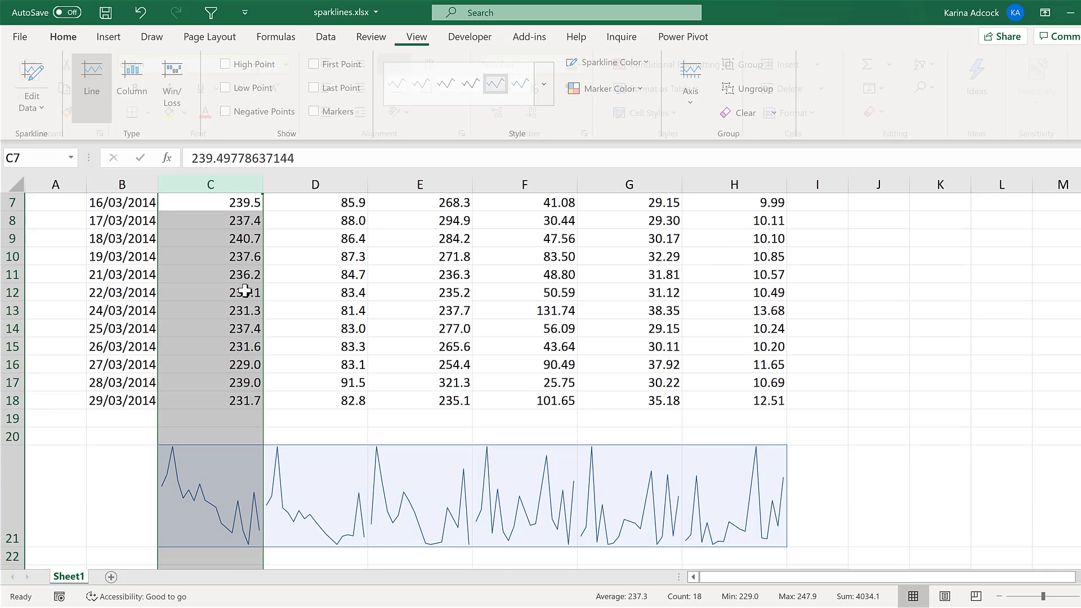
scroll(242, 281, "up", 2)
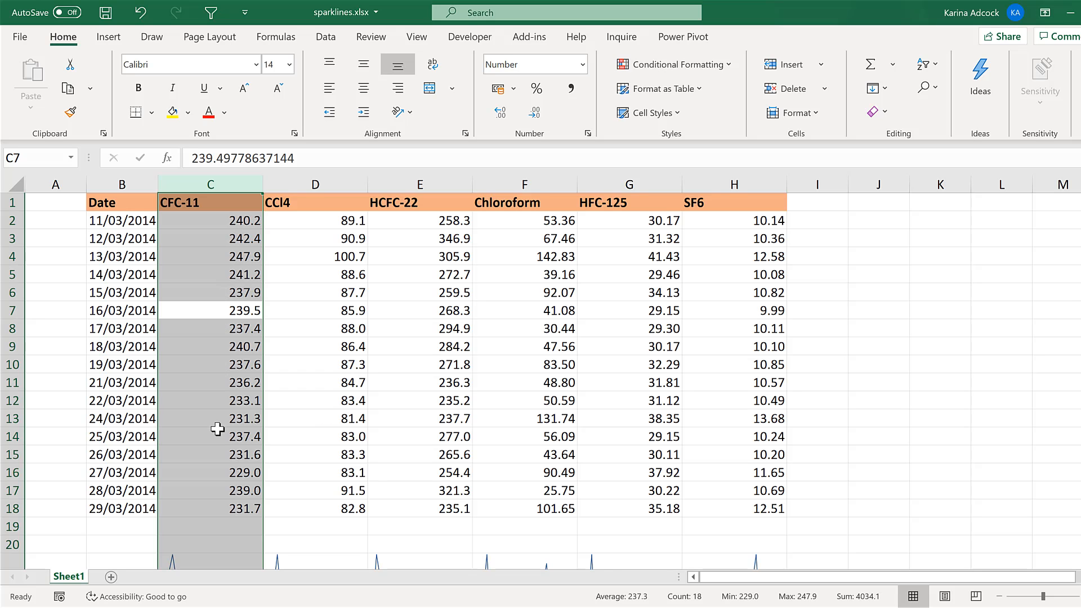
scroll(218, 428, "down", 3)
left_click(210, 513)
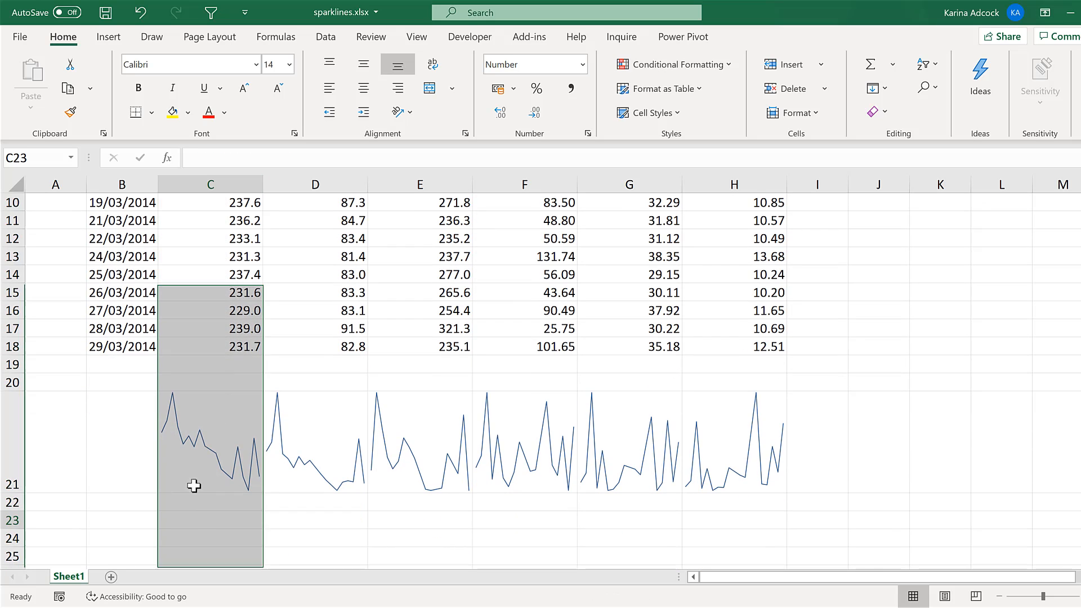
left_click_drag(239, 420, 709, 433)
scroll(176, 521, "up", 3)
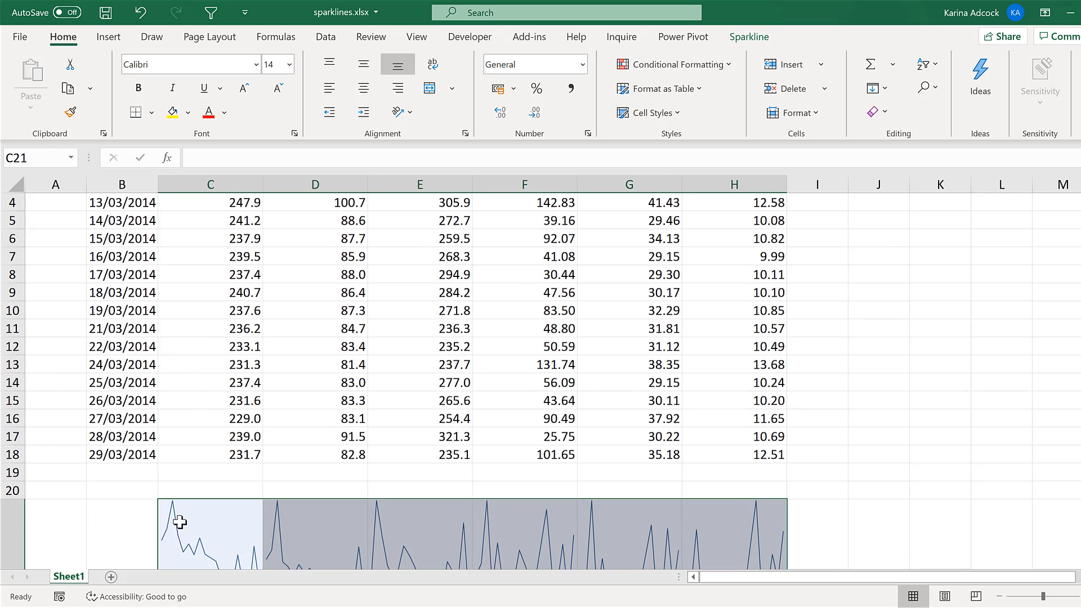
left_click(123, 182)
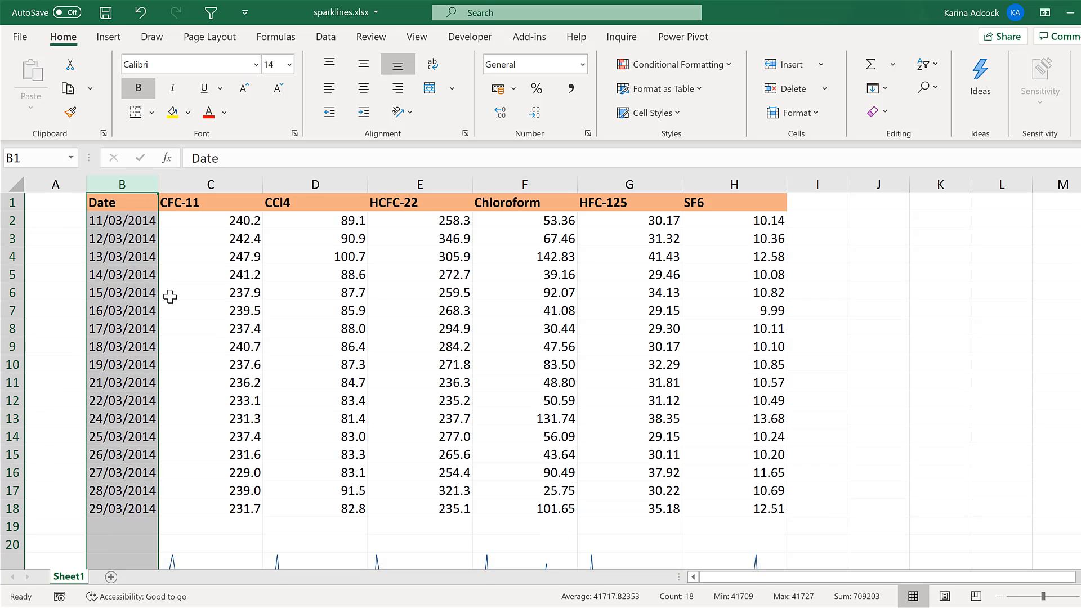
scroll(171, 296, "down", 3)
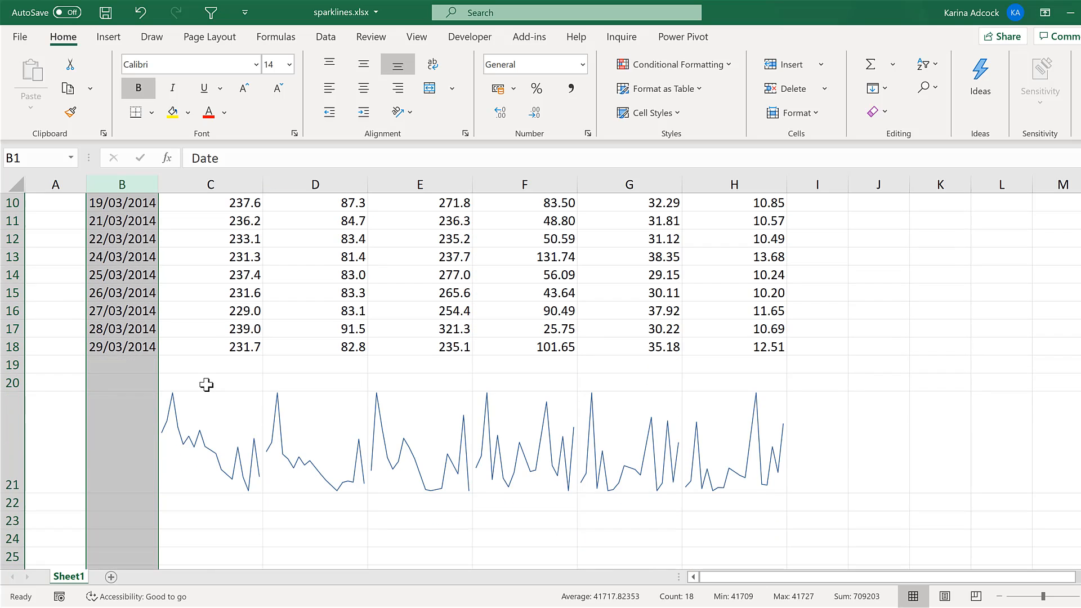
scroll(207, 379, "down", 1)
Show markers on the sparklines in C21:H21 and colour the markers blue
left_click_drag(208, 378, 685, 345)
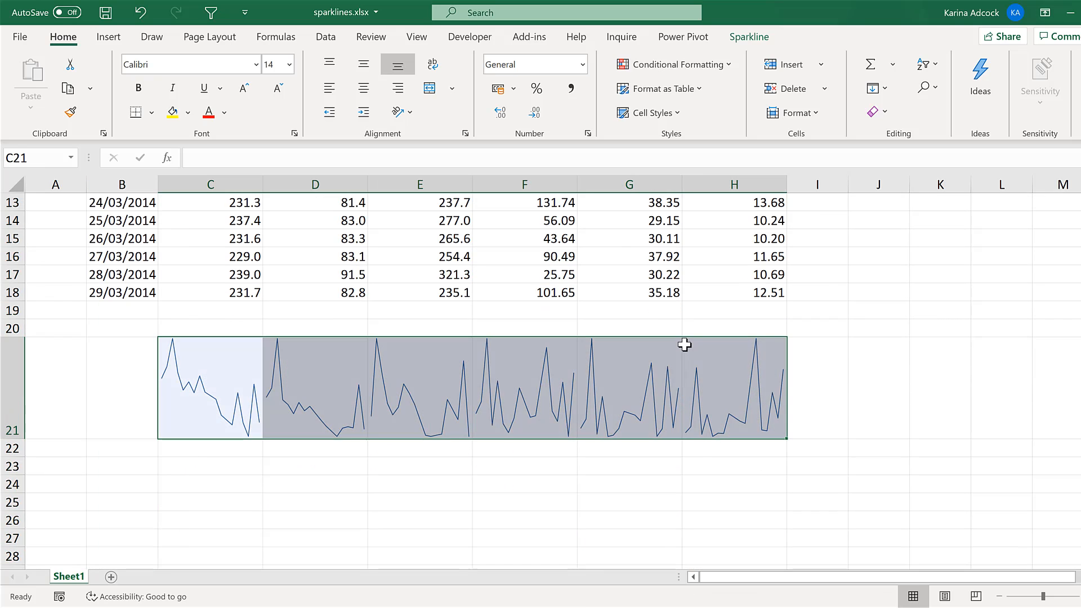
left_click(740, 39)
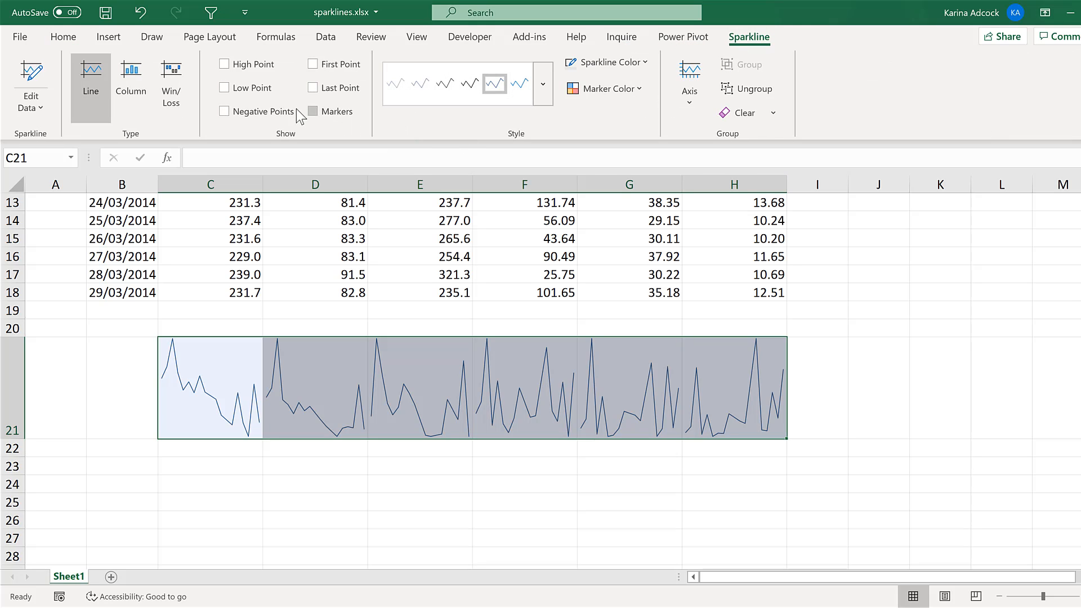
left_click(635, 90)
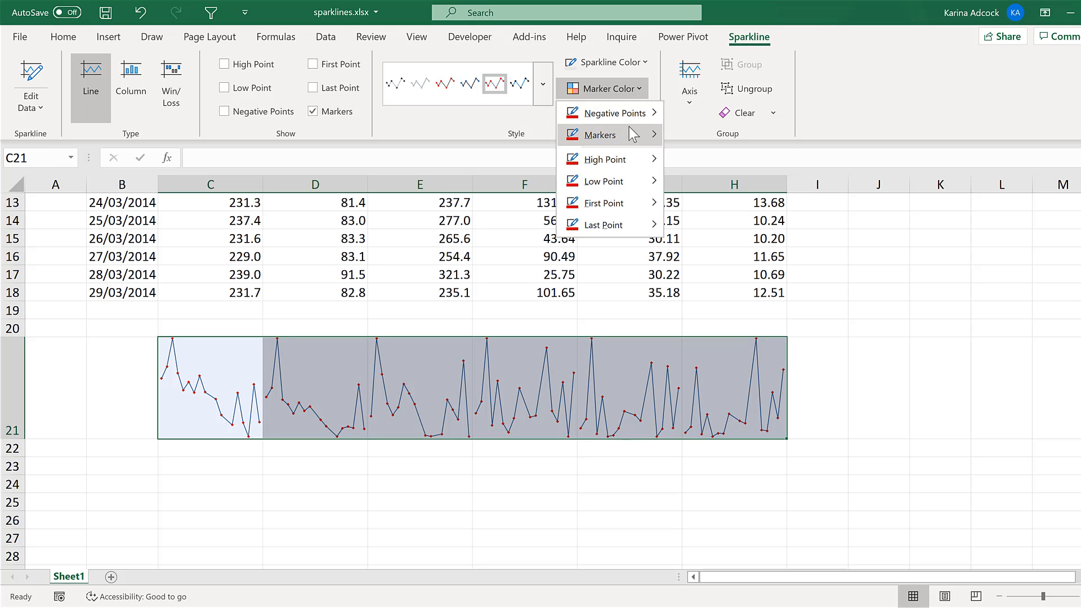
mouse_move(633, 135)
left_click(722, 156)
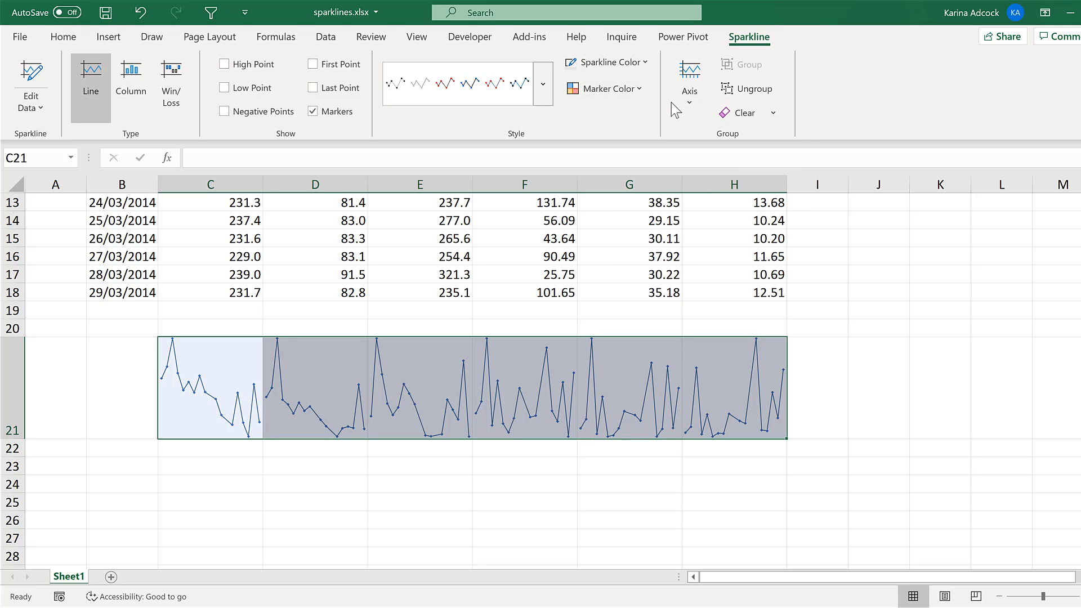
Set the line colour of the sparklines to white so only the markers show, and deselect them
left_click(635, 68)
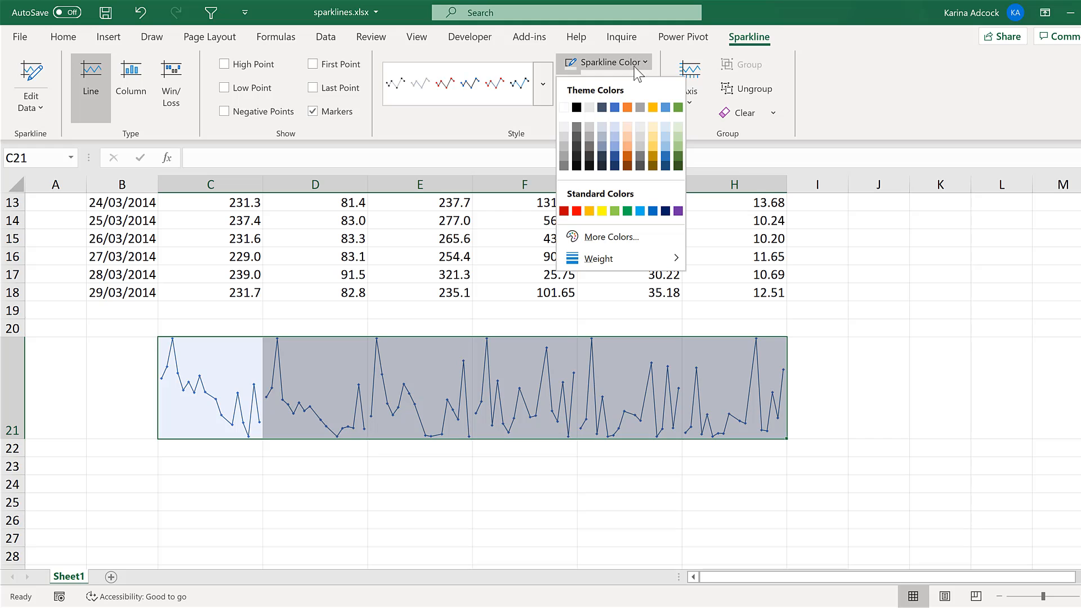
left_click(564, 107)
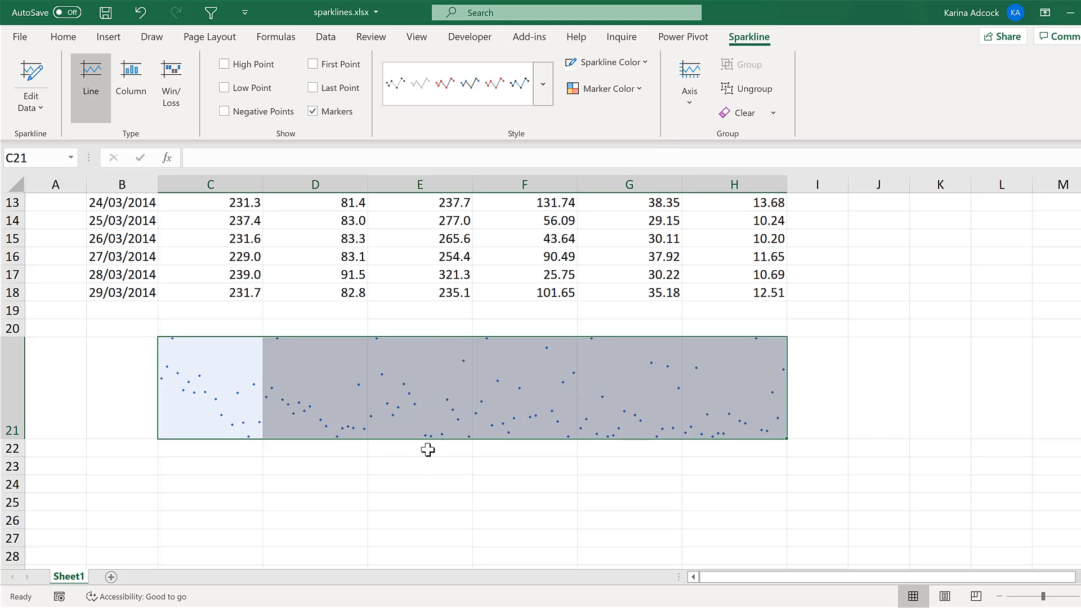
left_click(417, 470)
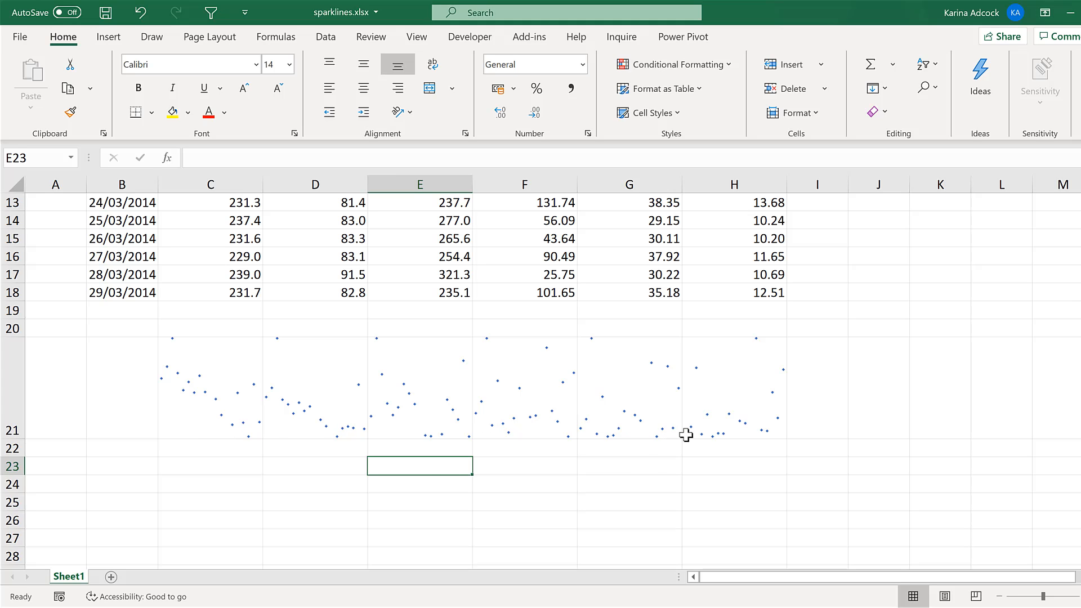
left_click(282, 482)
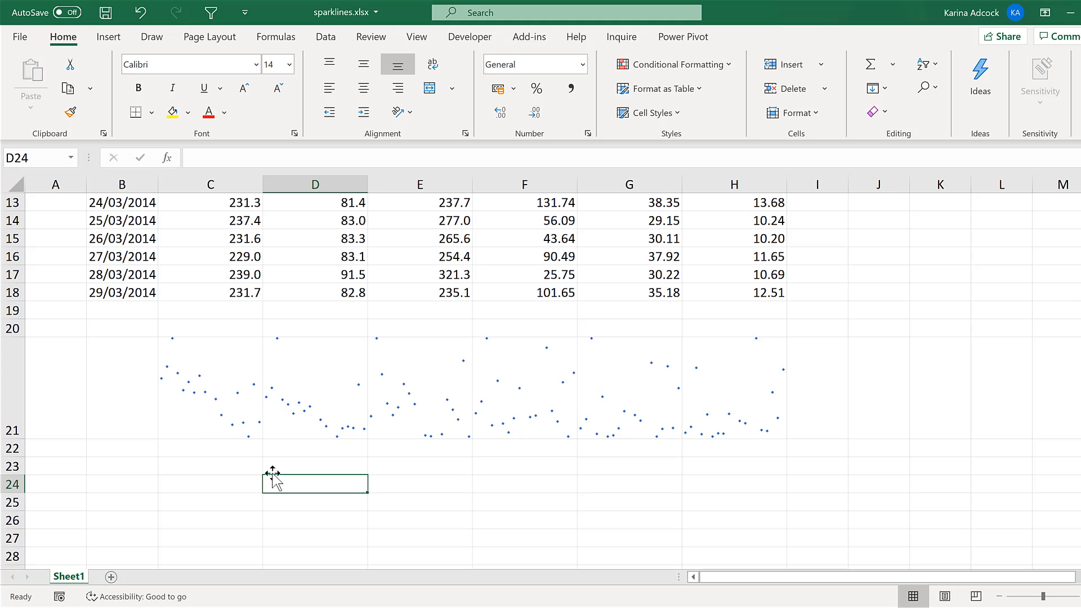
Create a scatter chart from the dates and CFC-11 values in B2:C18
scroll(271, 437, "up", 4)
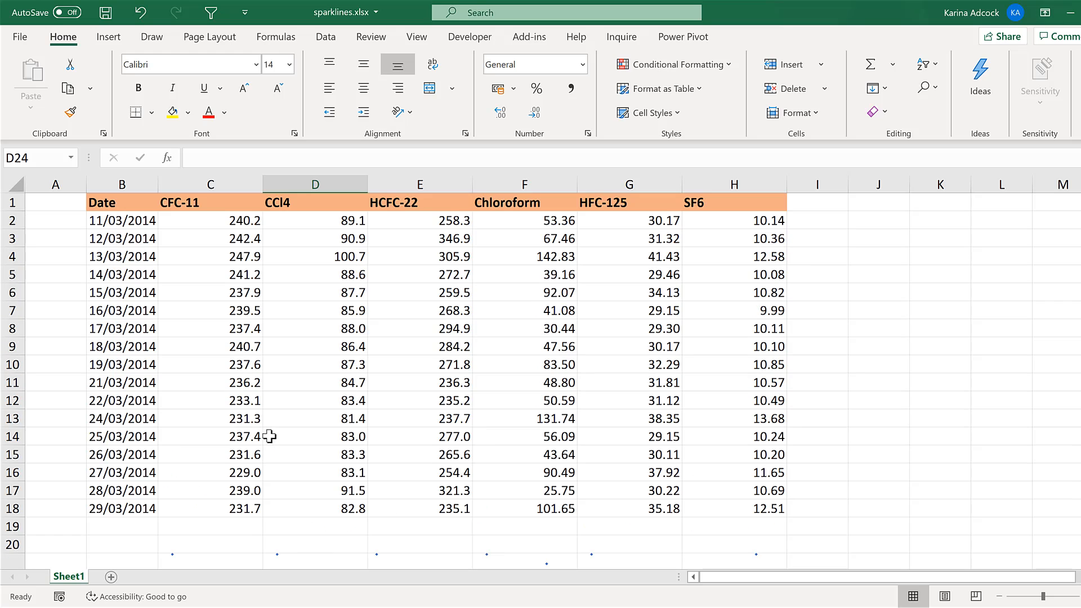
left_click_drag(141, 222, 250, 498)
key("alt+F1")
scroll(251, 498, "down", 2)
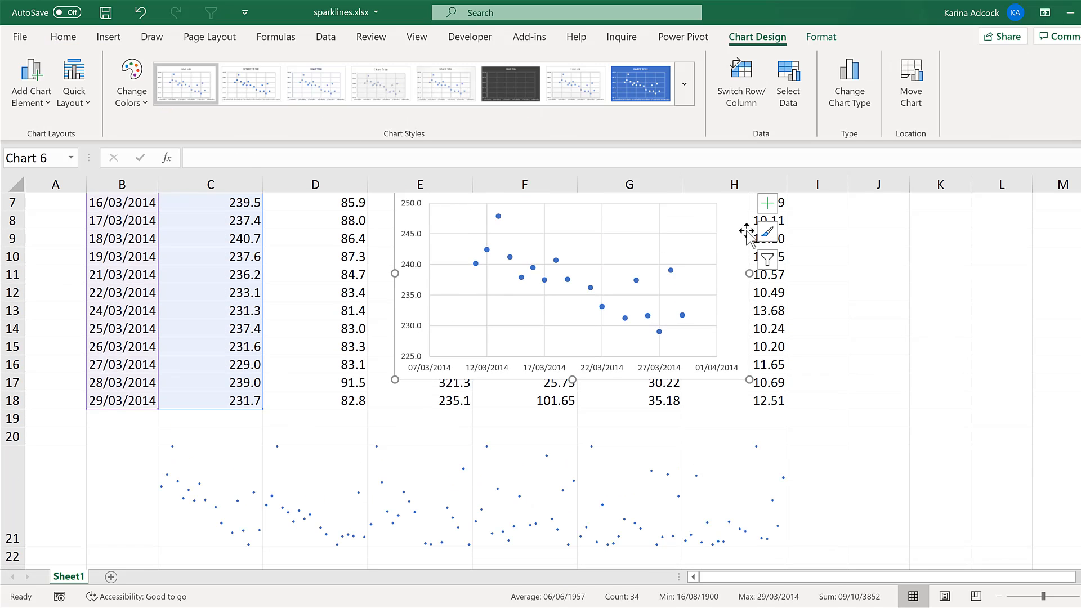
Shrink the scatter chart and place it just above the sparkline in C21
left_click_drag(754, 222, 482, 244)
left_click_drag(482, 335, 368, 335)
left_click_drag(250, 228, 250, 272)
left_click_drag(367, 357, 325, 359)
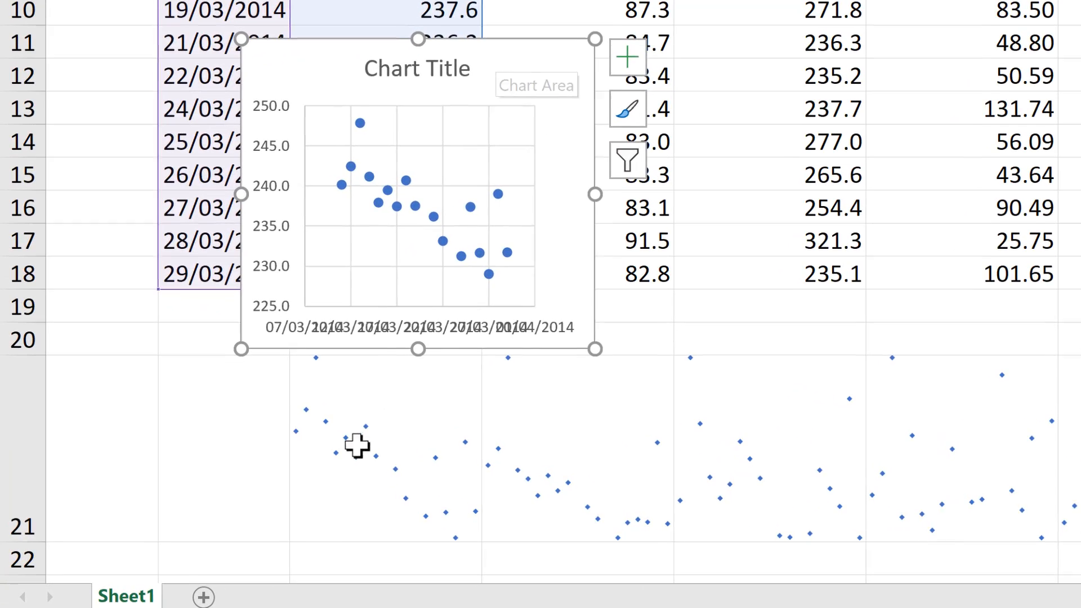
Compare the scatter chart with the CFC-11 sparkline in C21 and delete the chart
left_click(360, 445)
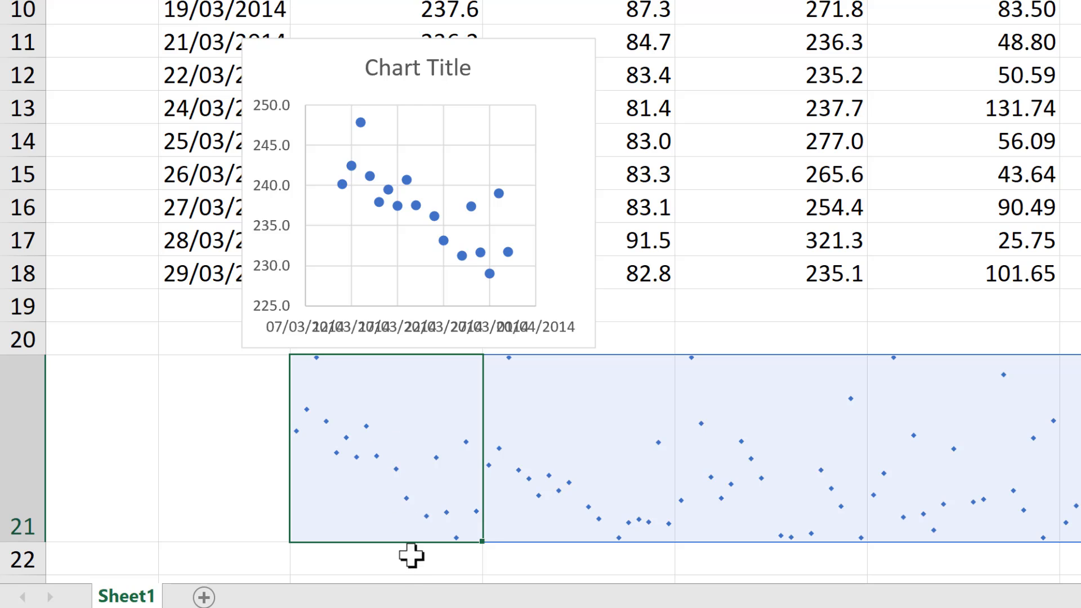
scroll(415, 450, "down", 1)
scroll(450, 535, "up", 1)
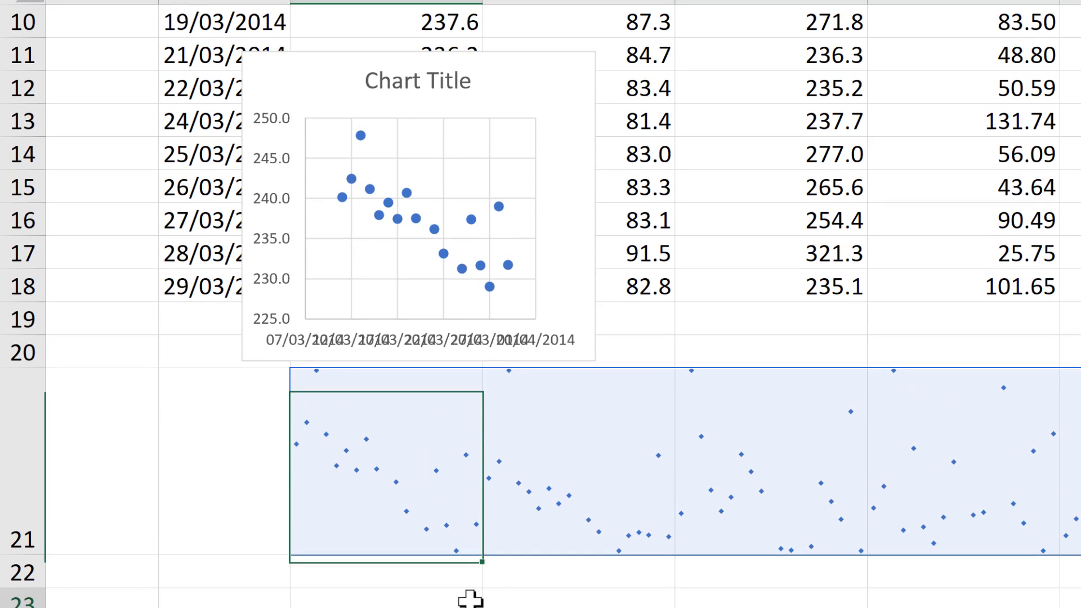
left_click(468, 597)
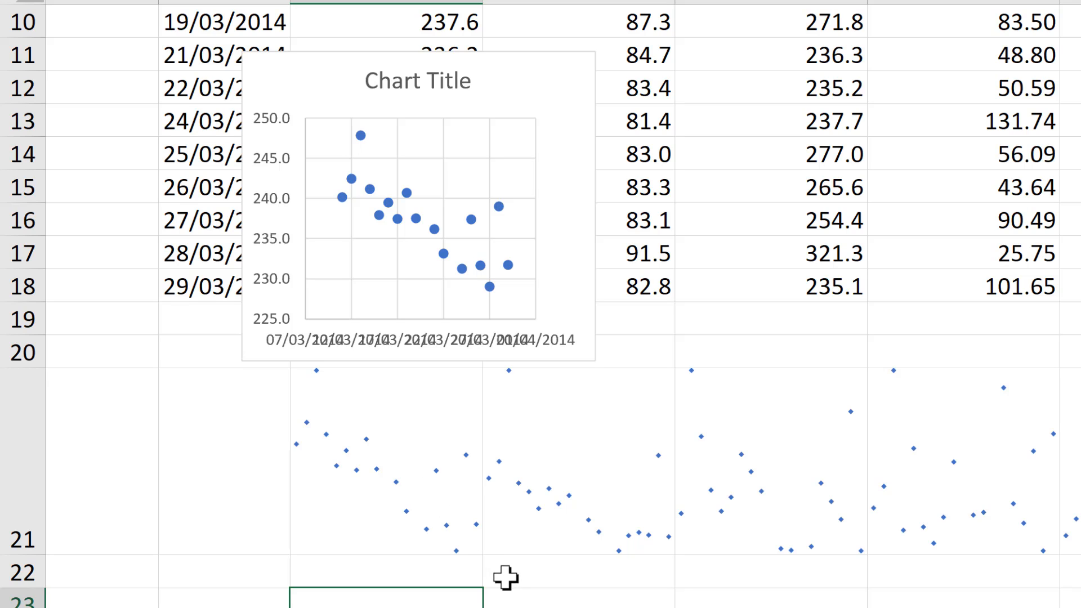
left_click(498, 69)
key("Delete")
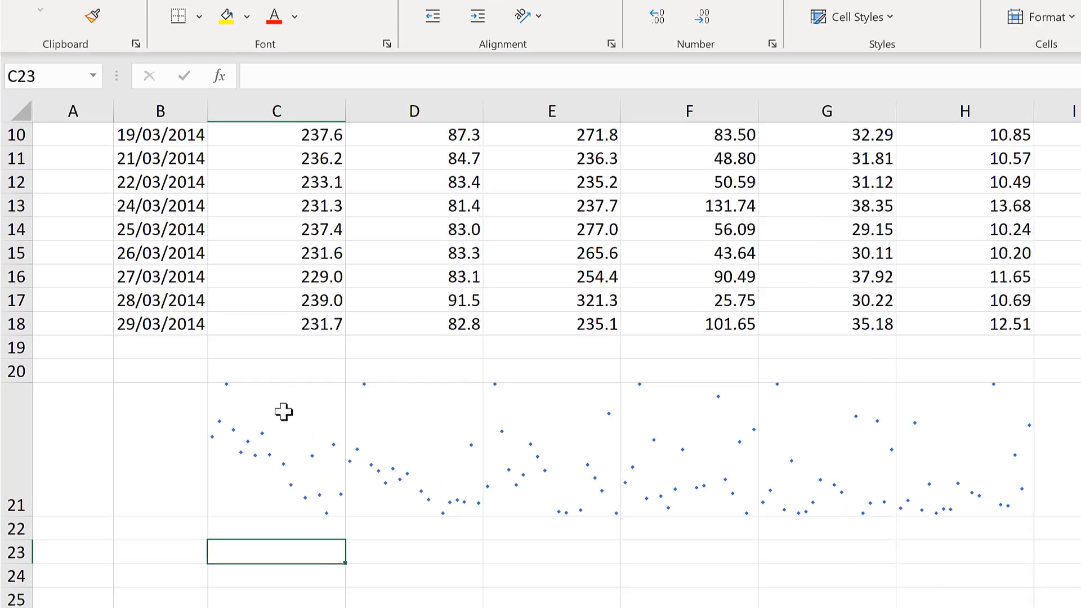
Change the line colour of the sparklines in C21:H21 to the light grey theme colour
left_click_drag(386, 405, 1080, 458)
left_click_drag(645, 440, 696, 413)
left_click(764, 38)
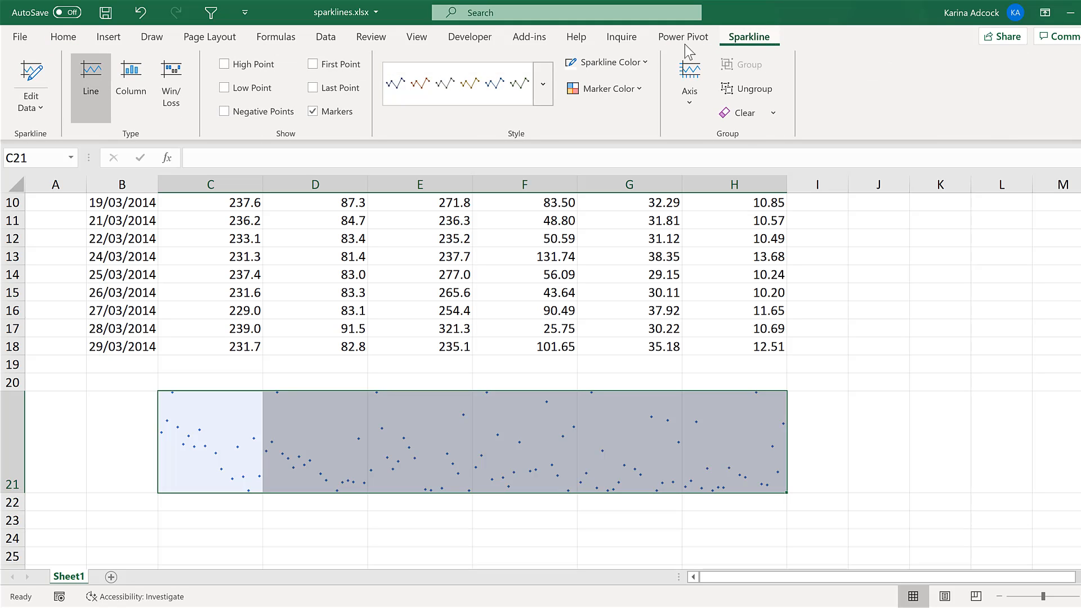
left_click(626, 62)
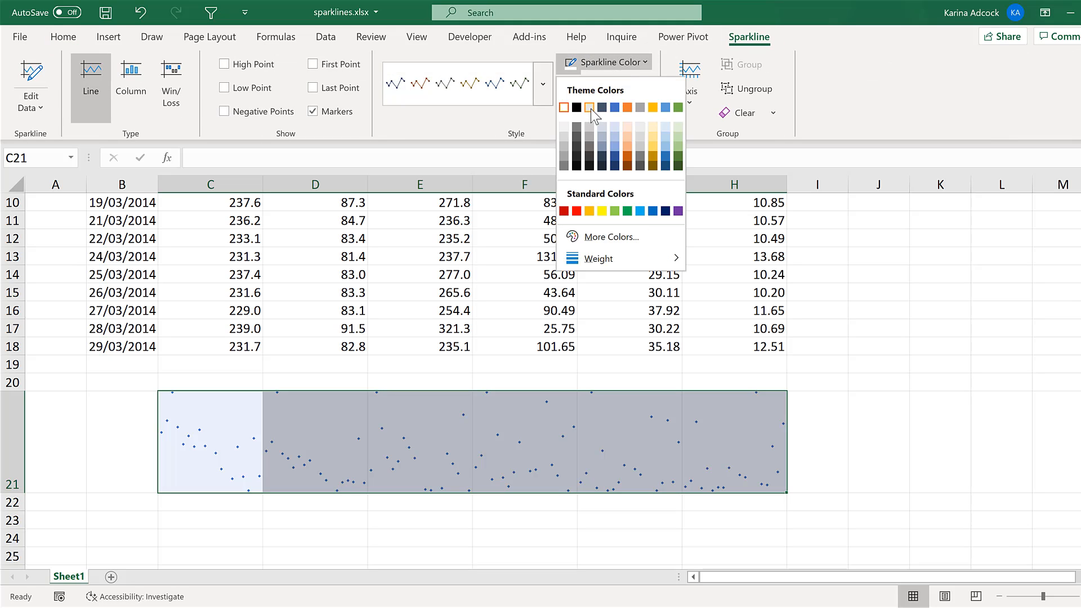
left_click(590, 107)
Set the line weight of the sparklines in C21:H21 to 3 pt
left_click(603, 66)
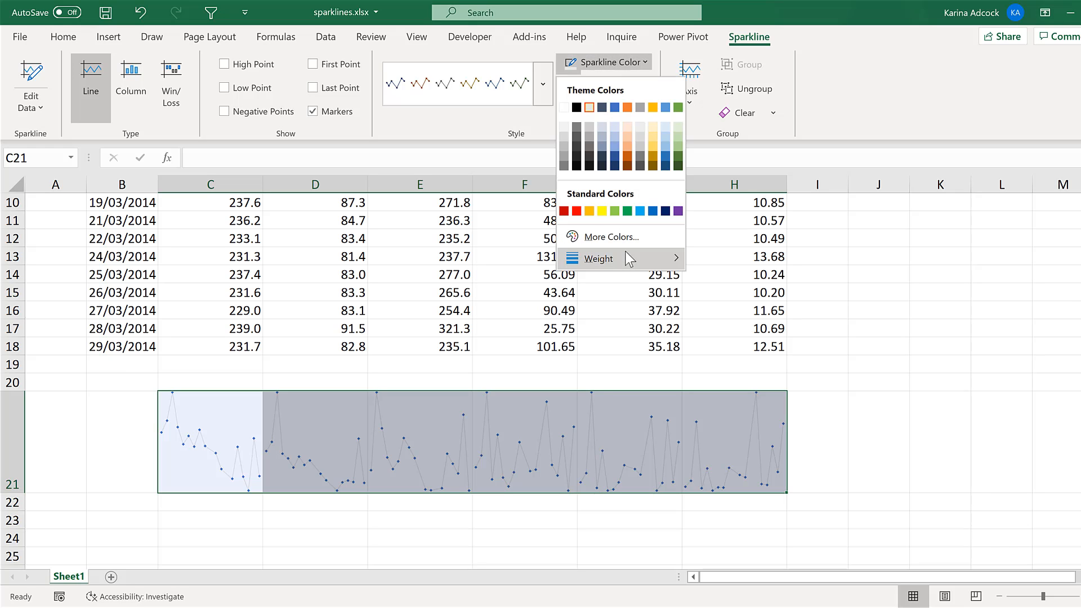
mouse_move(625, 252)
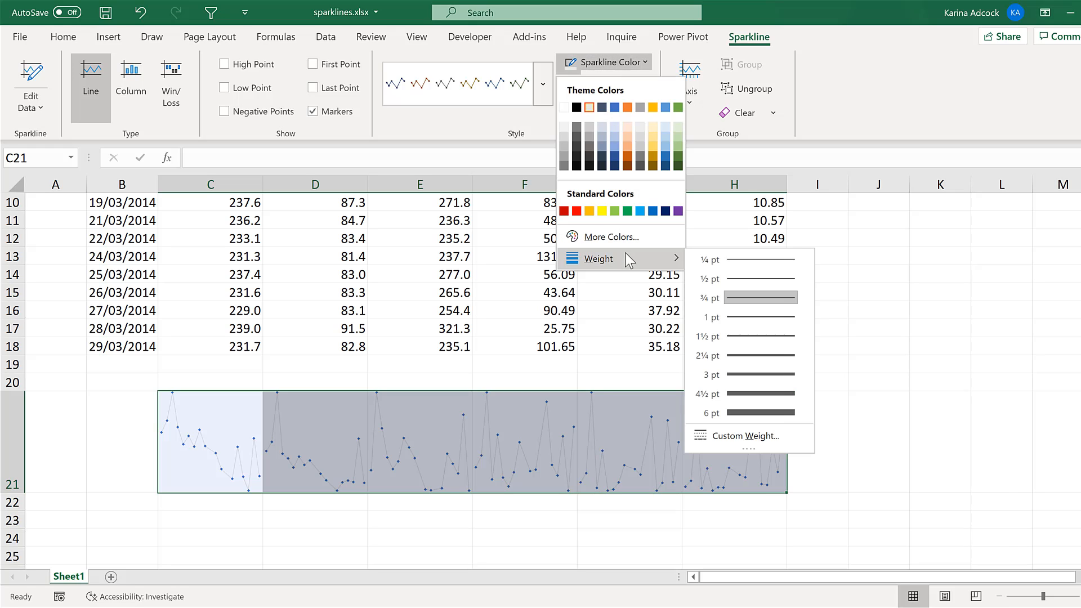
left_click(748, 375)
left_click(582, 519)
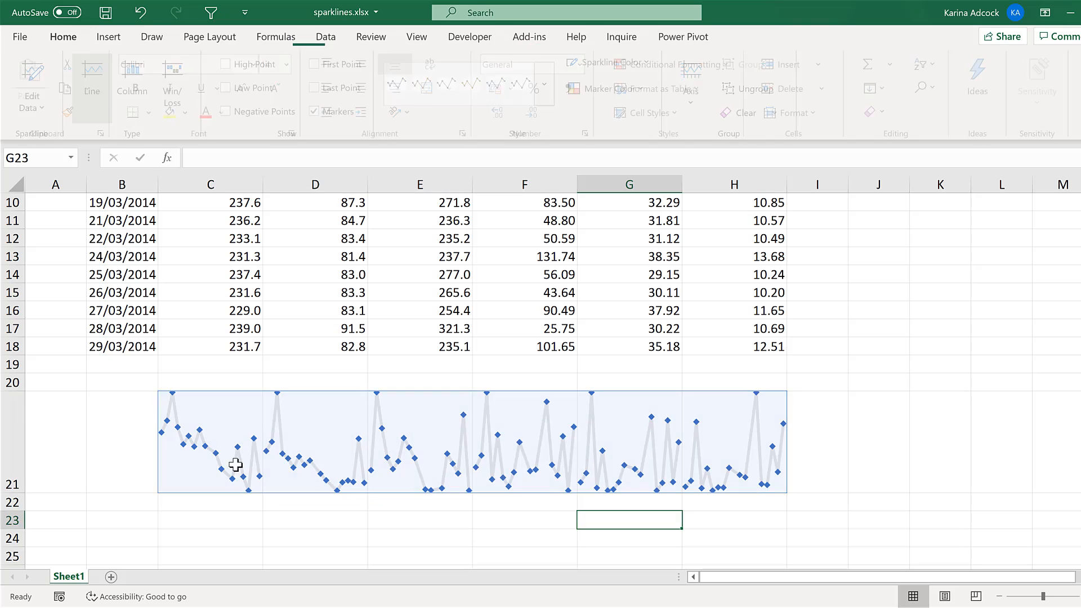
Mark the high points of the sparklines in C21:H21 in the standard red colour
scroll(238, 443, "down", 2)
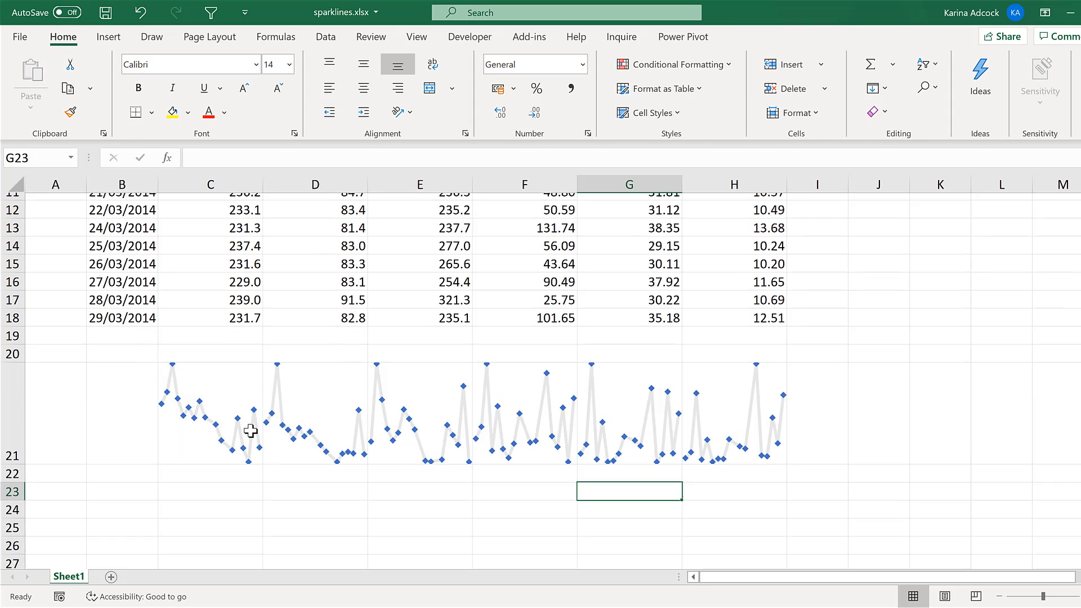
left_click_drag(220, 285, 723, 346)
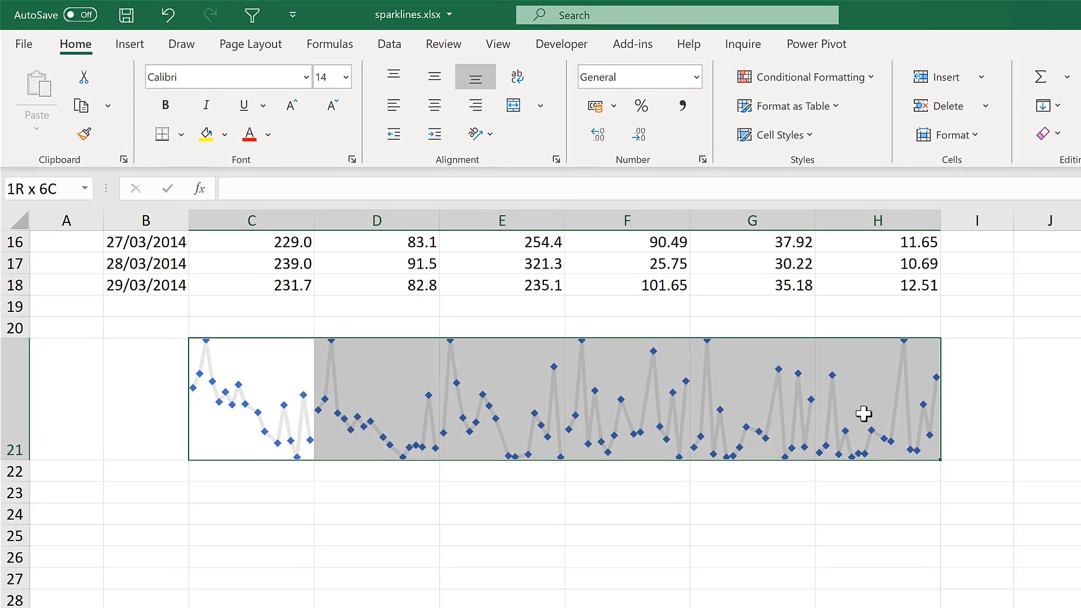
left_click_drag(864, 414, 863, 414)
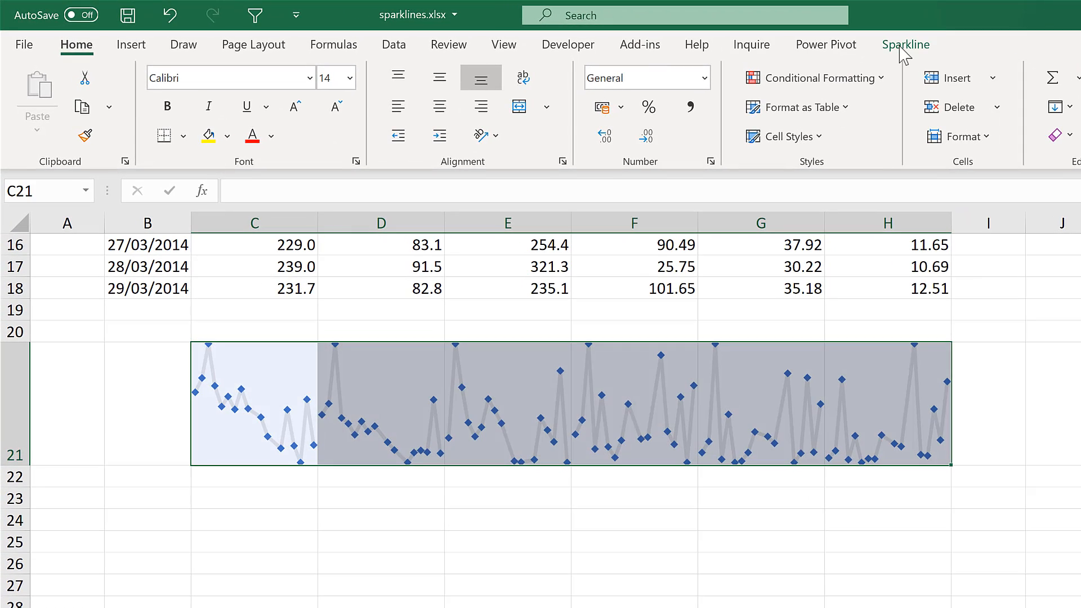
left_click(896, 44)
left_click(728, 109)
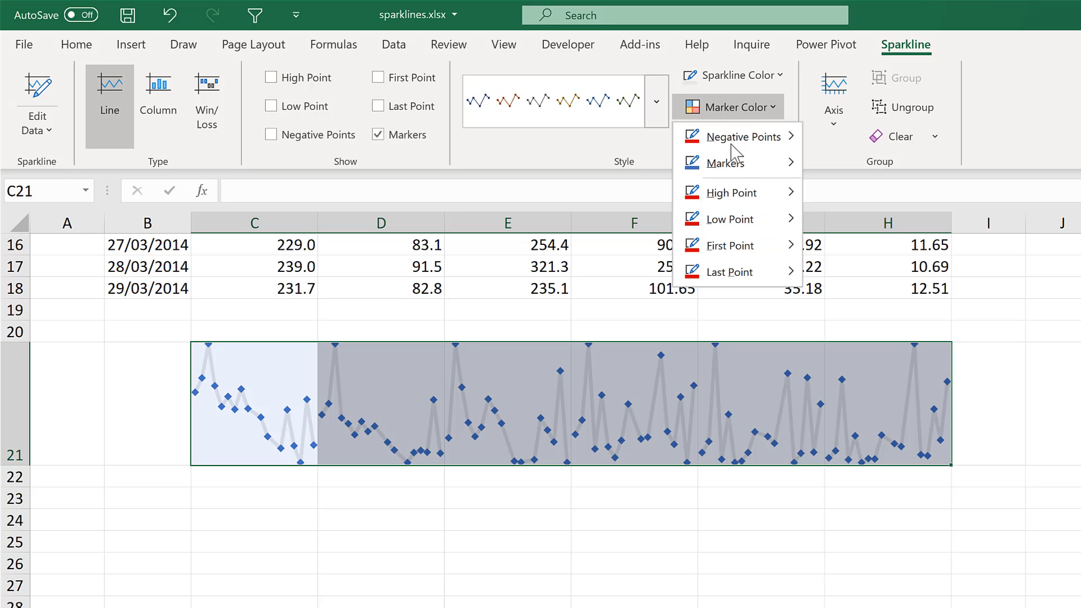
mouse_move(746, 200)
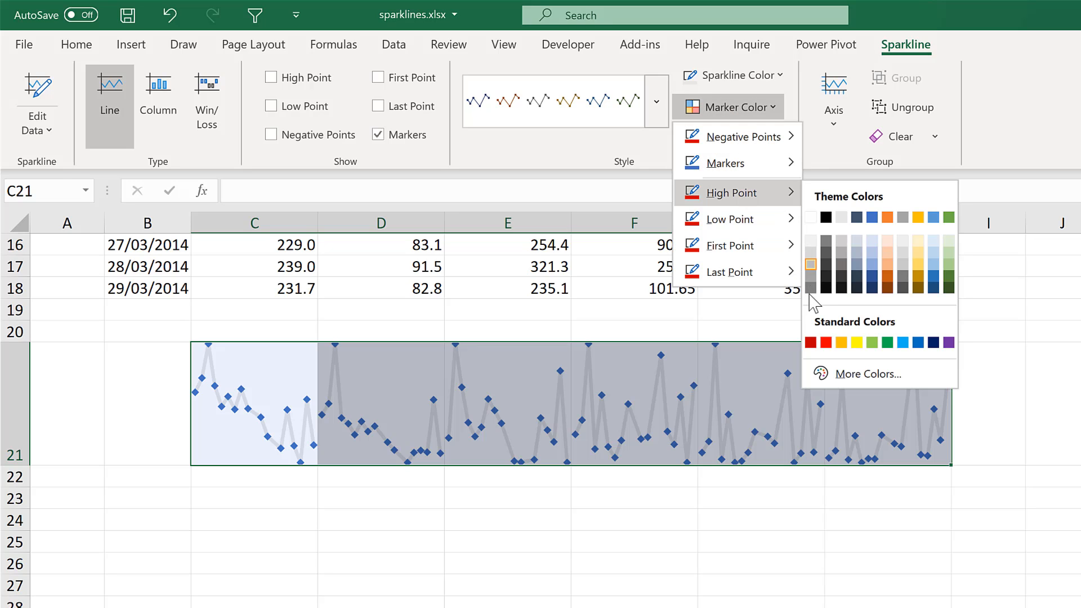
left_click(823, 341)
Mark the low points of the sparklines in C21:H21 in the green theme colour
left_click(772, 113)
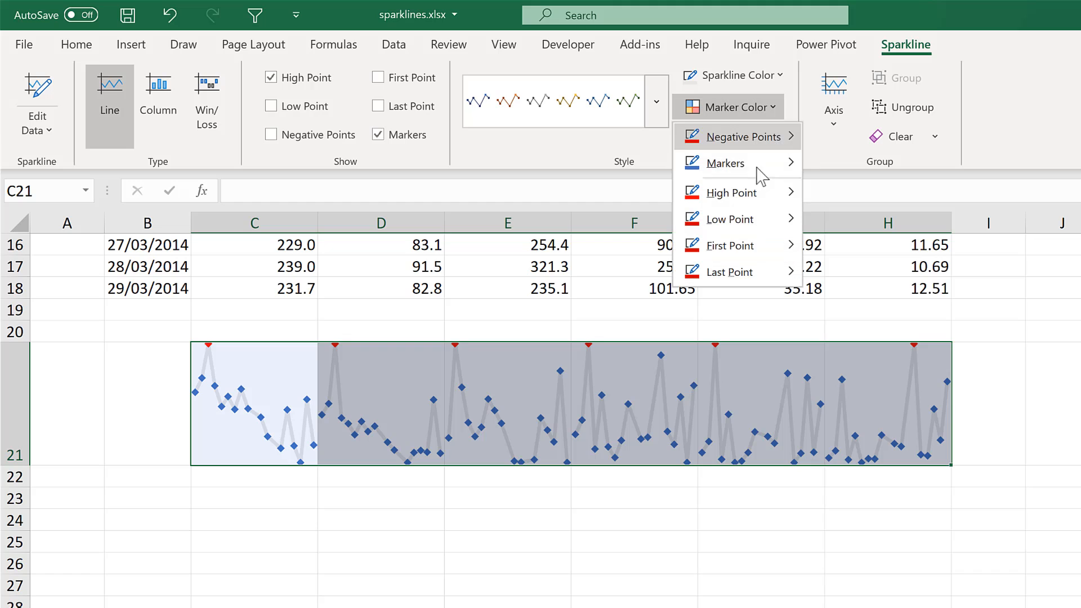
mouse_move(760, 217)
left_click(949, 245)
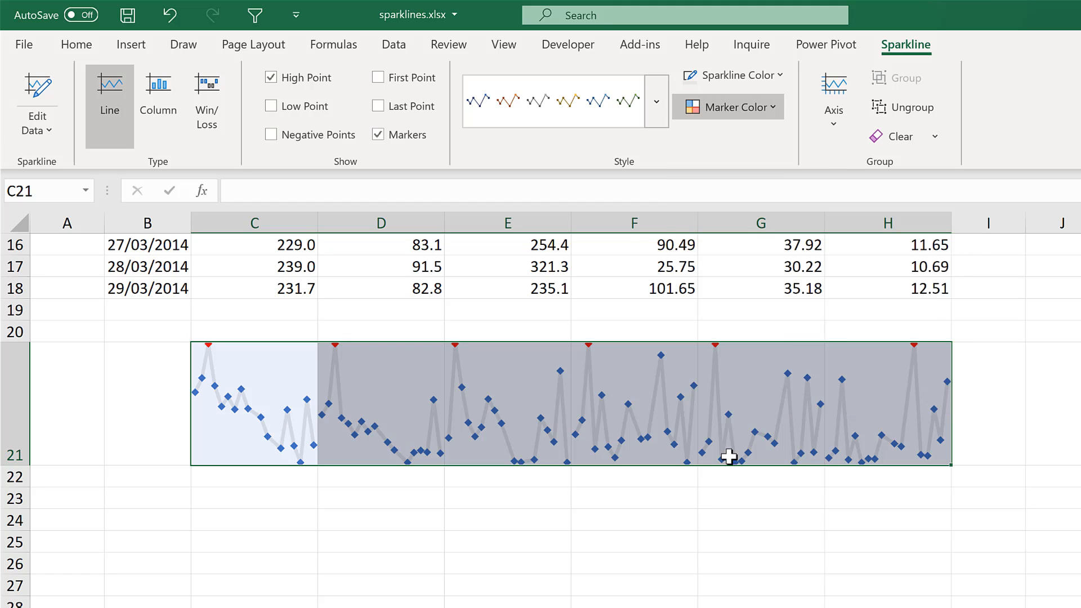
left_click(701, 498)
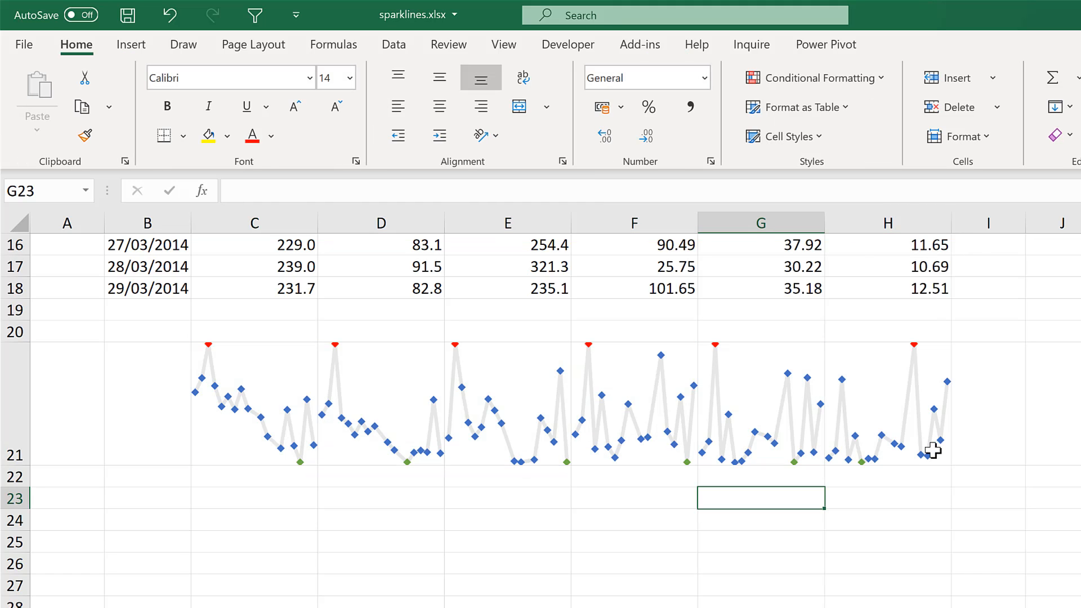
left_click(262, 493)
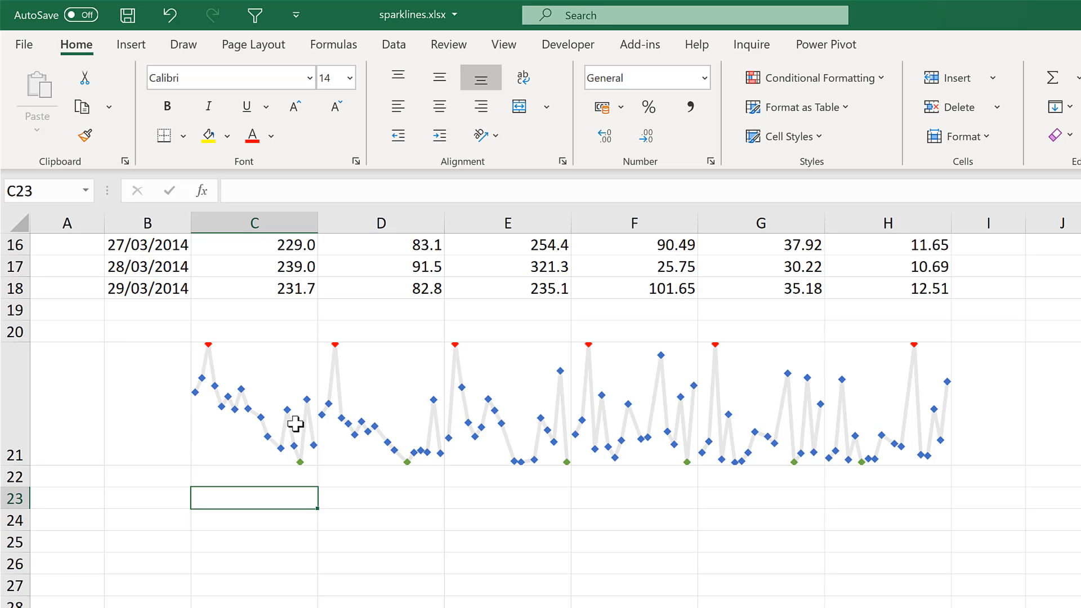
left_click(251, 223)
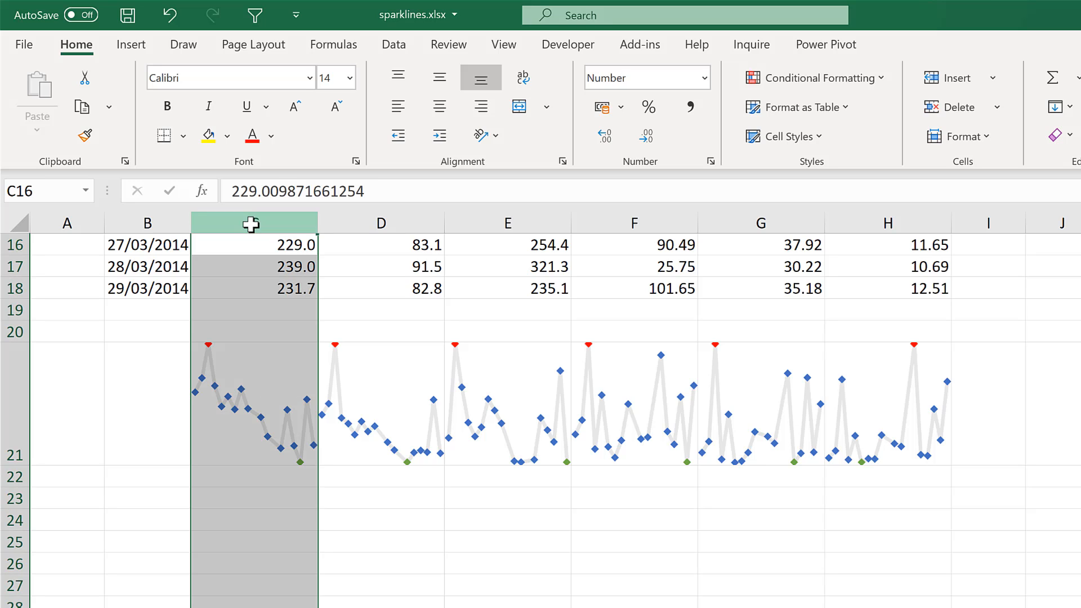
left_click(253, 501)
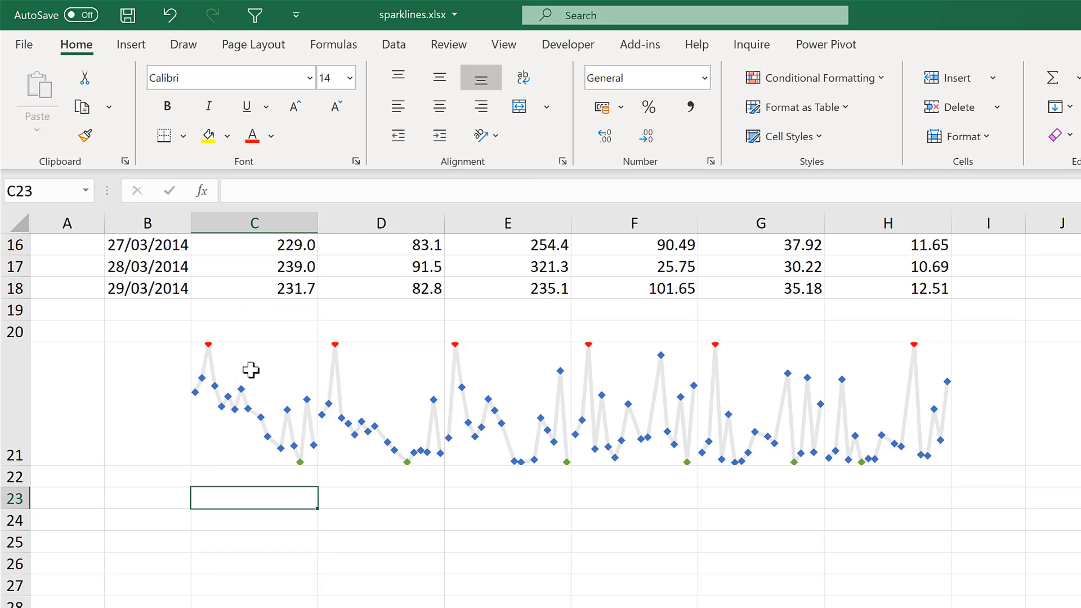
Set both the vertical axis minimum and maximum of the sparklines in C21:H21 to Same for All Sparklines
left_click_drag(253, 368, 901, 389)
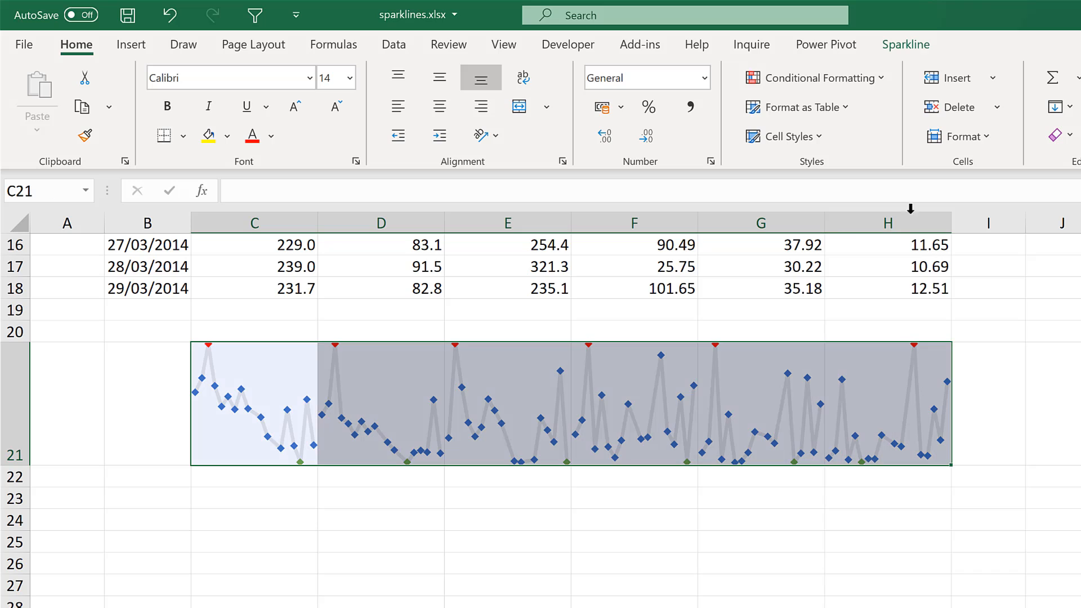
left_click(905, 45)
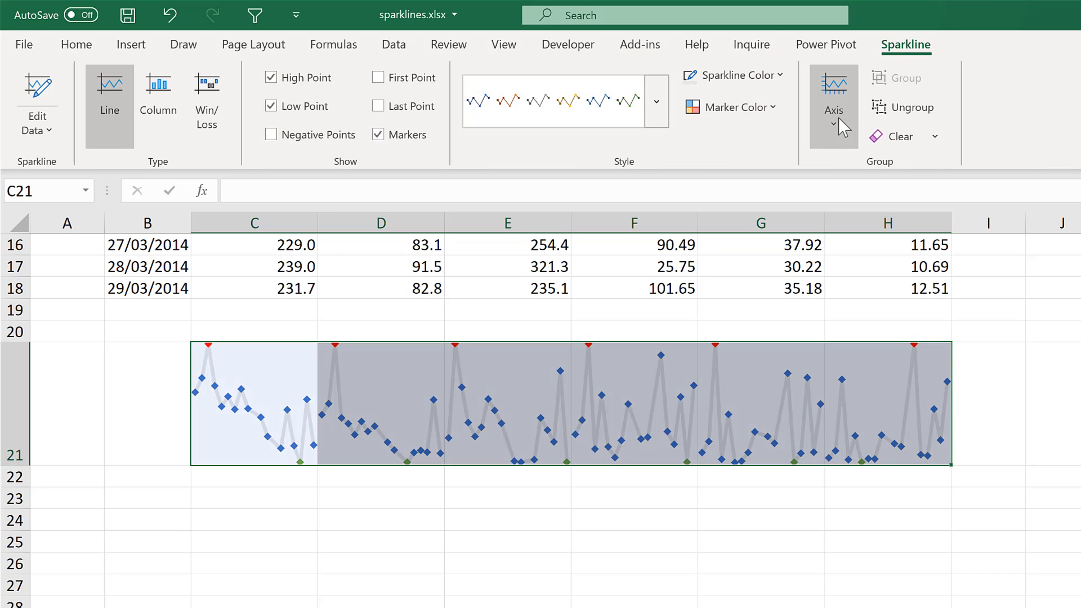
left_click(839, 117)
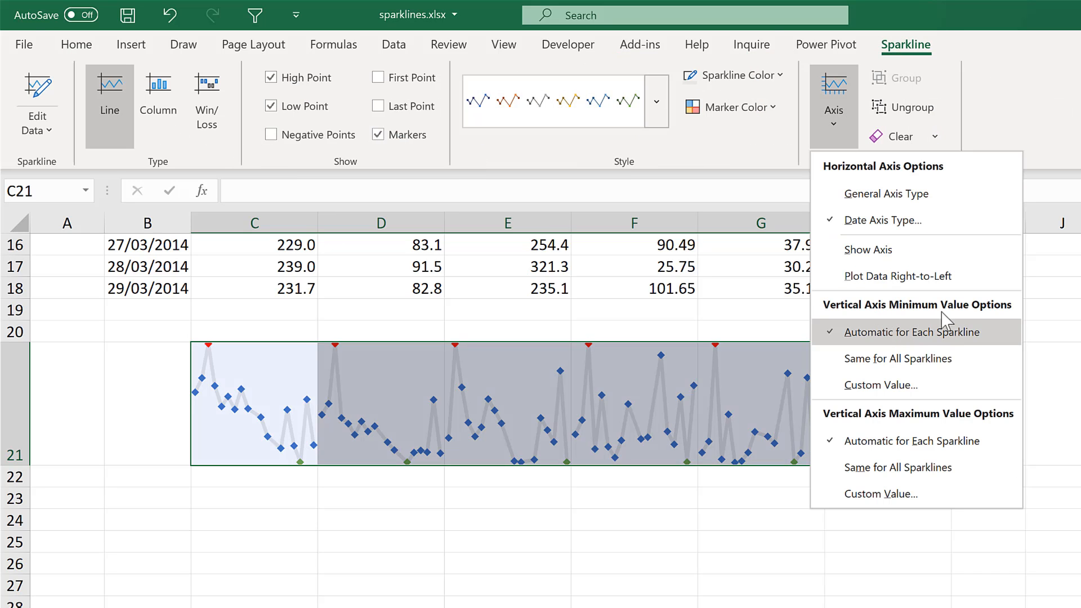
left_click(986, 370)
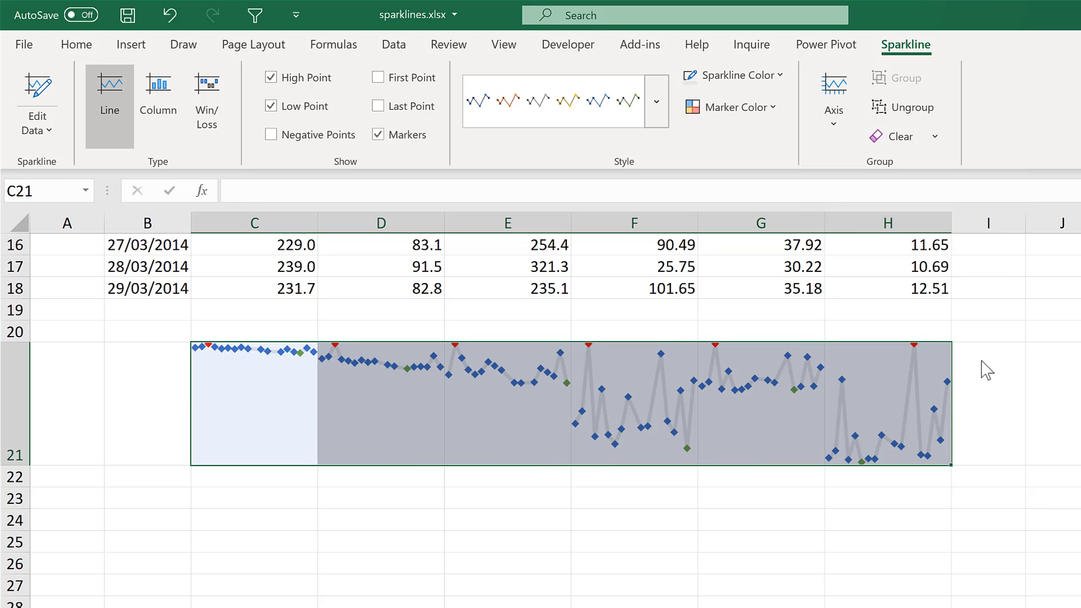
left_click(834, 148)
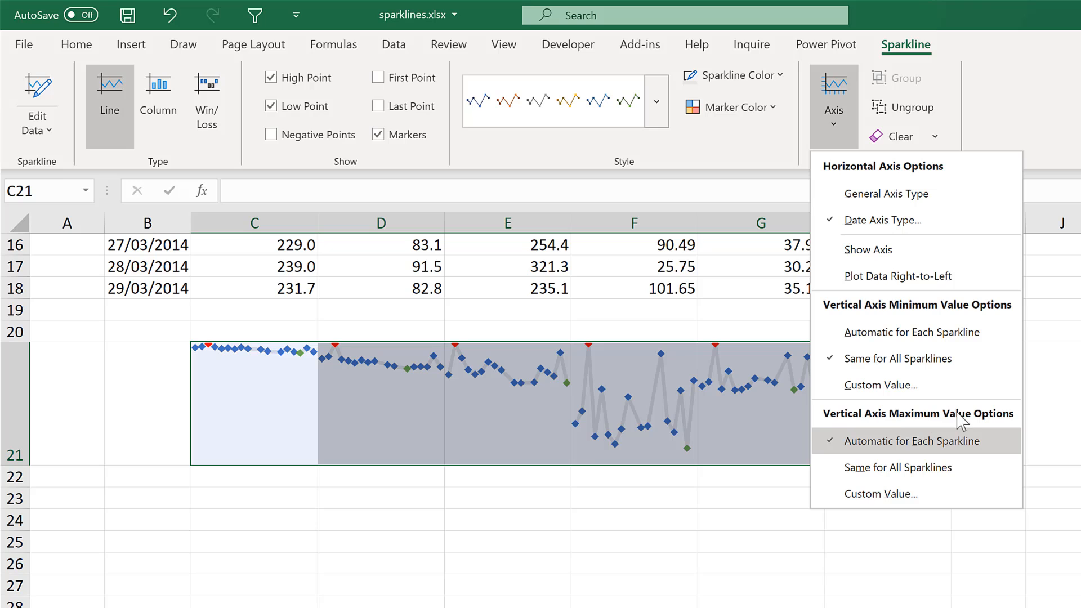
left_click(938, 472)
left_click(635, 526)
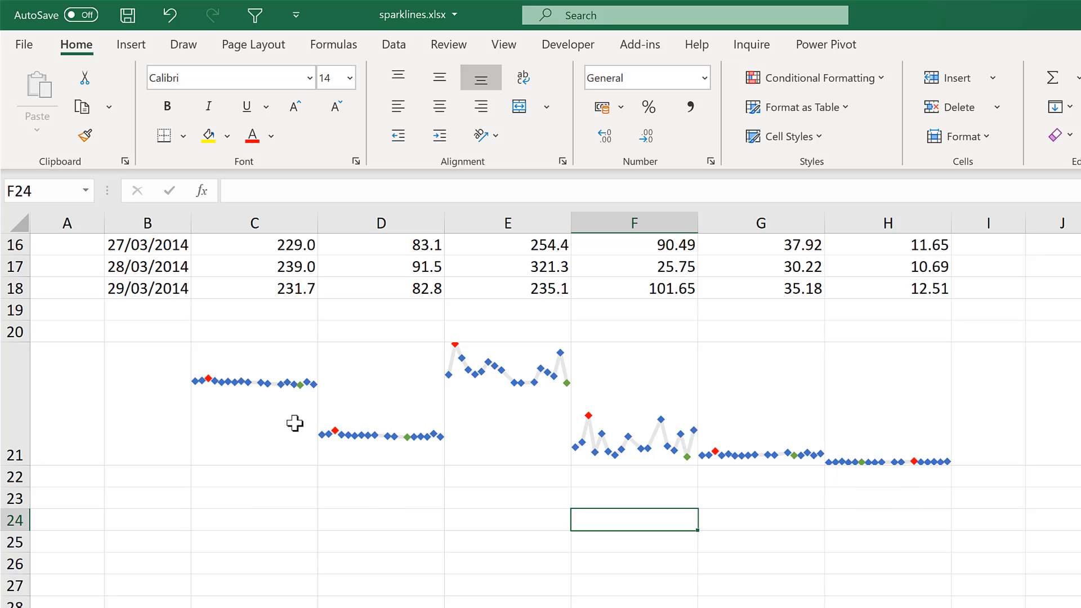
Set a custom maximum value for the vertical axis of the sparklines in C21:H21
left_click_drag(266, 359, 889, 388)
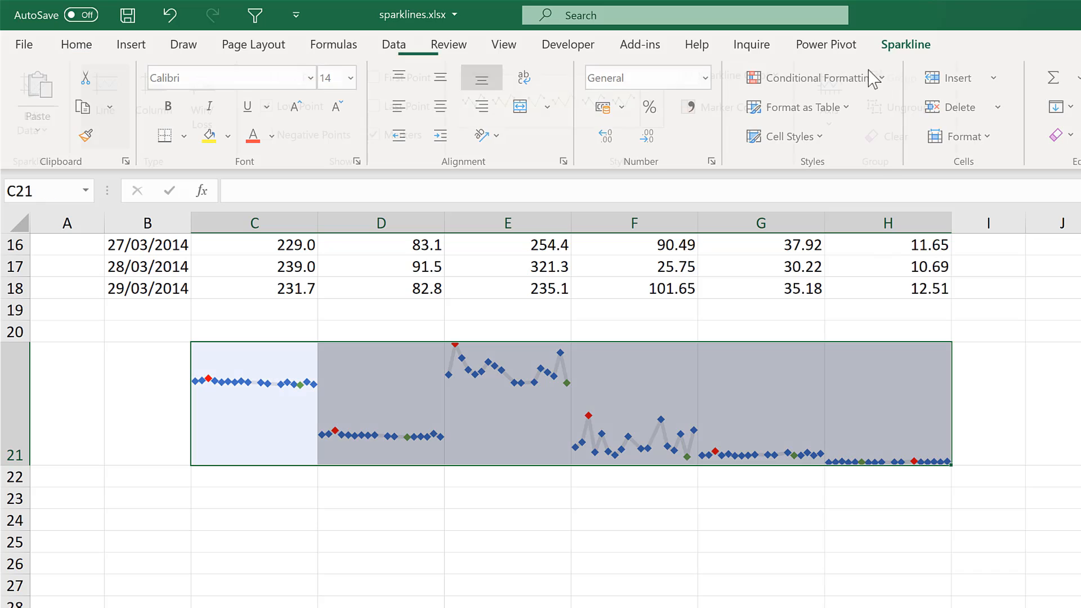
left_click(839, 99)
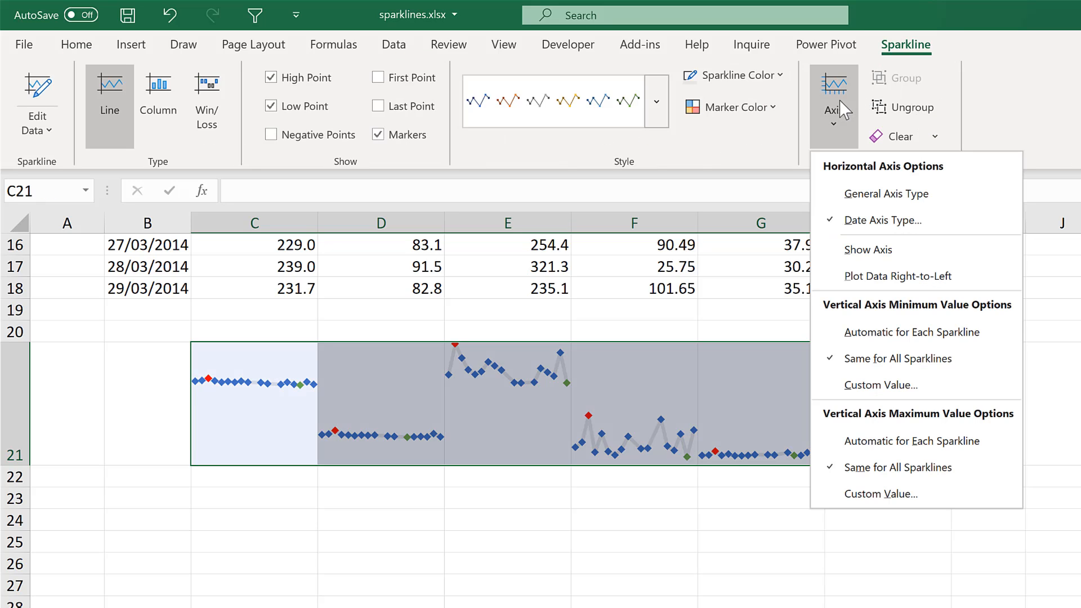
left_click(914, 495)
left_click_drag(613, 521, 578, 526)
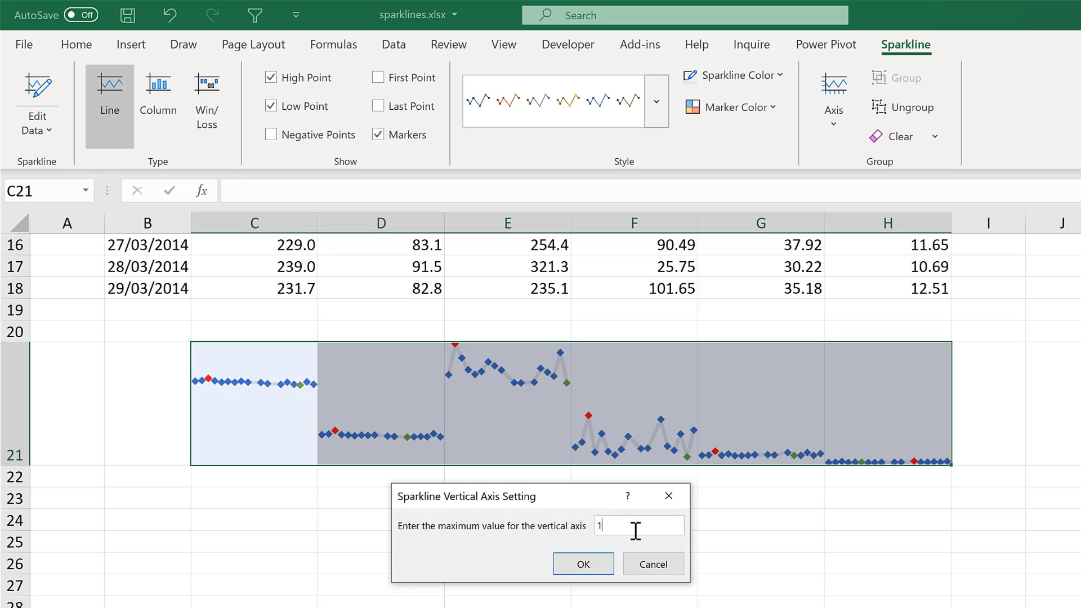
key("Return")
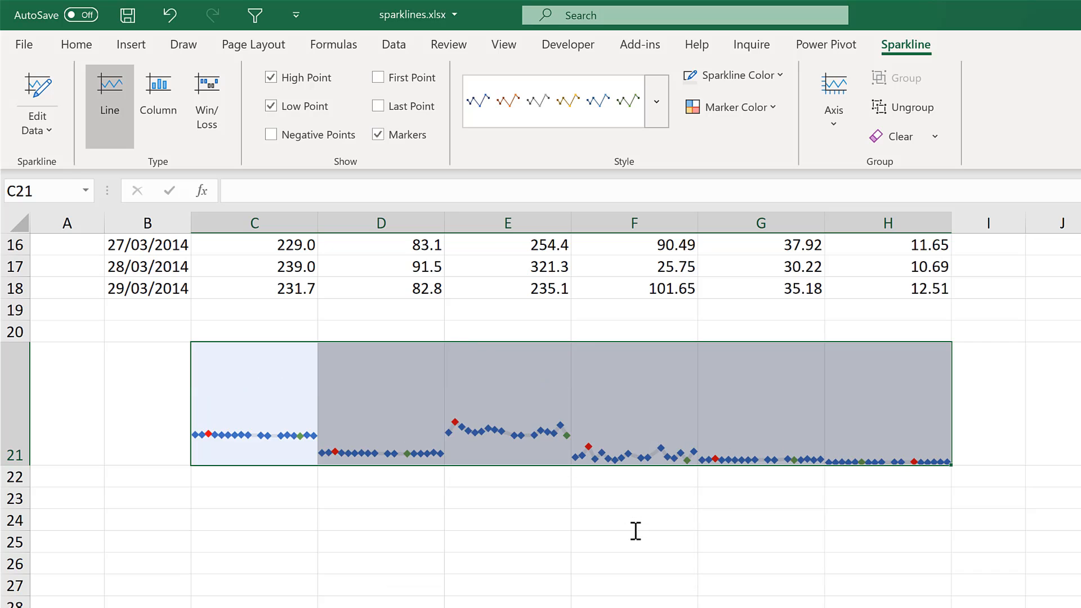
left_click(634, 530)
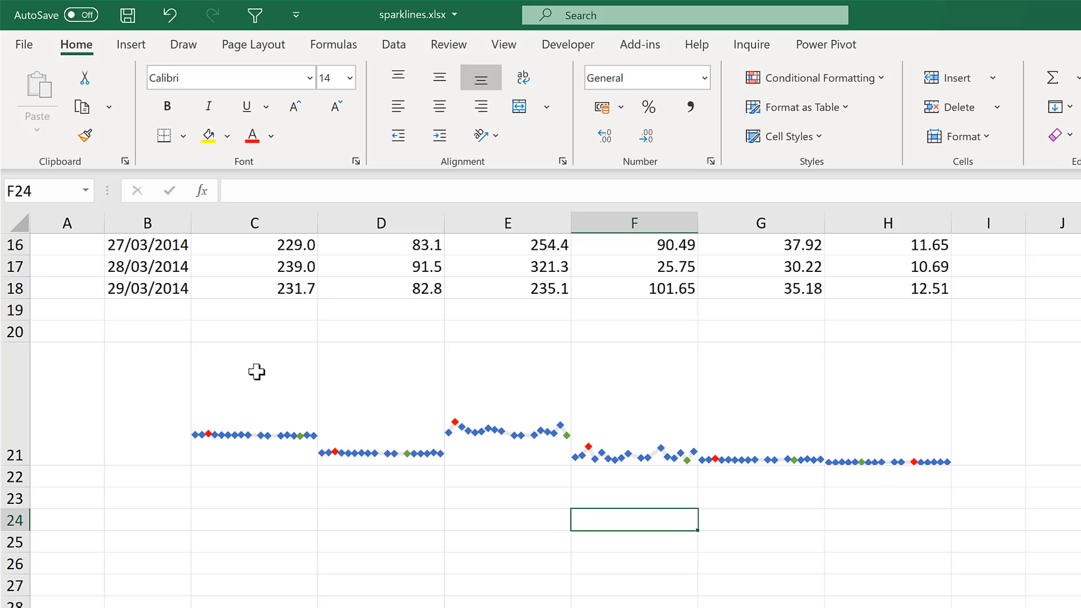
Clear the selected sparklines from C21:H21
left_click_drag(255, 371, 863, 434)
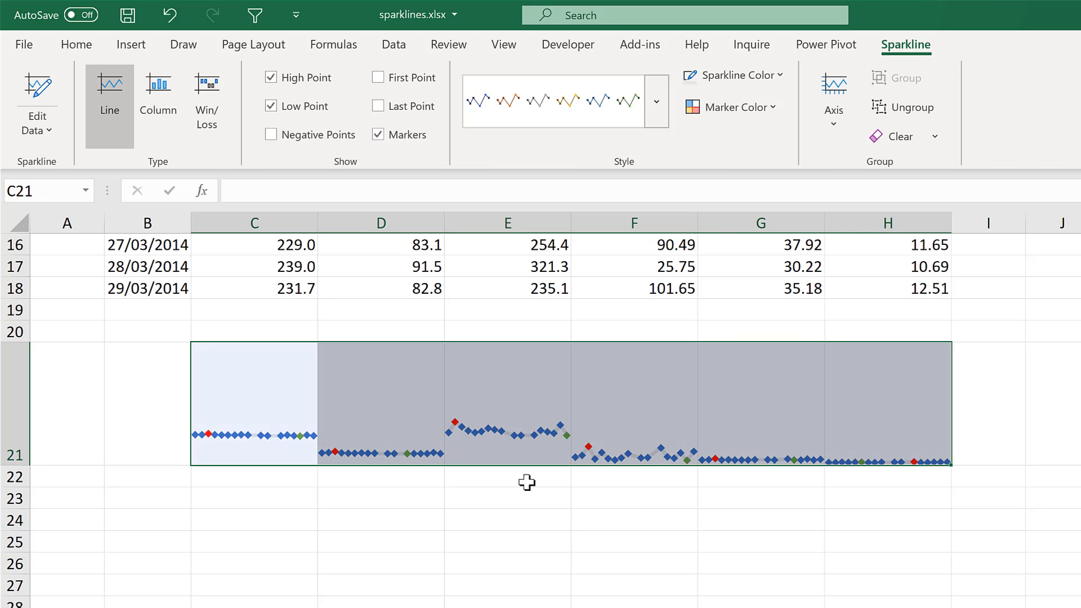
key("Delete")
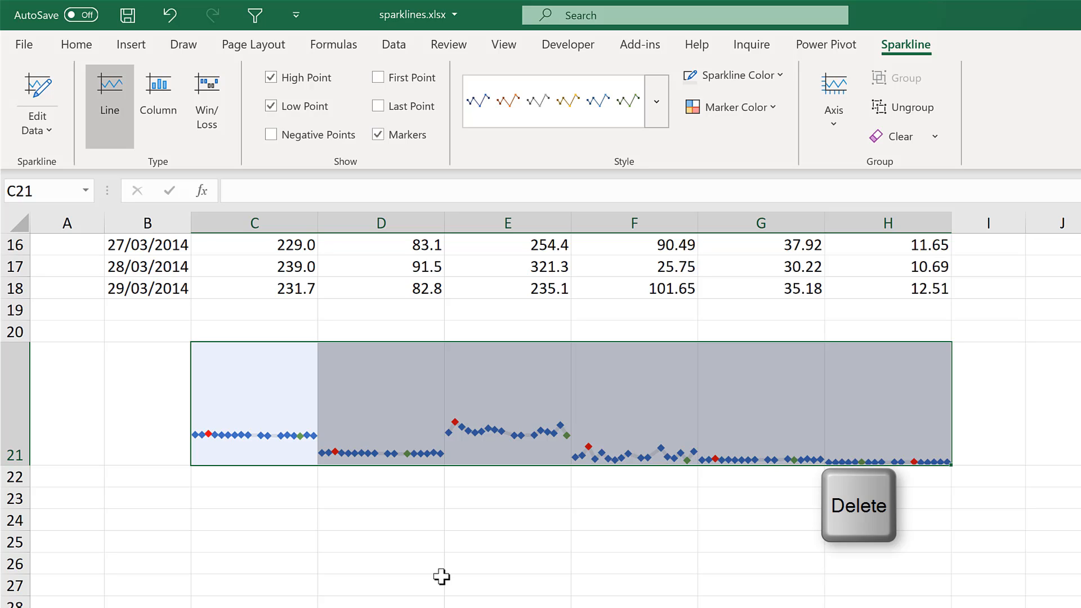
left_click(936, 137)
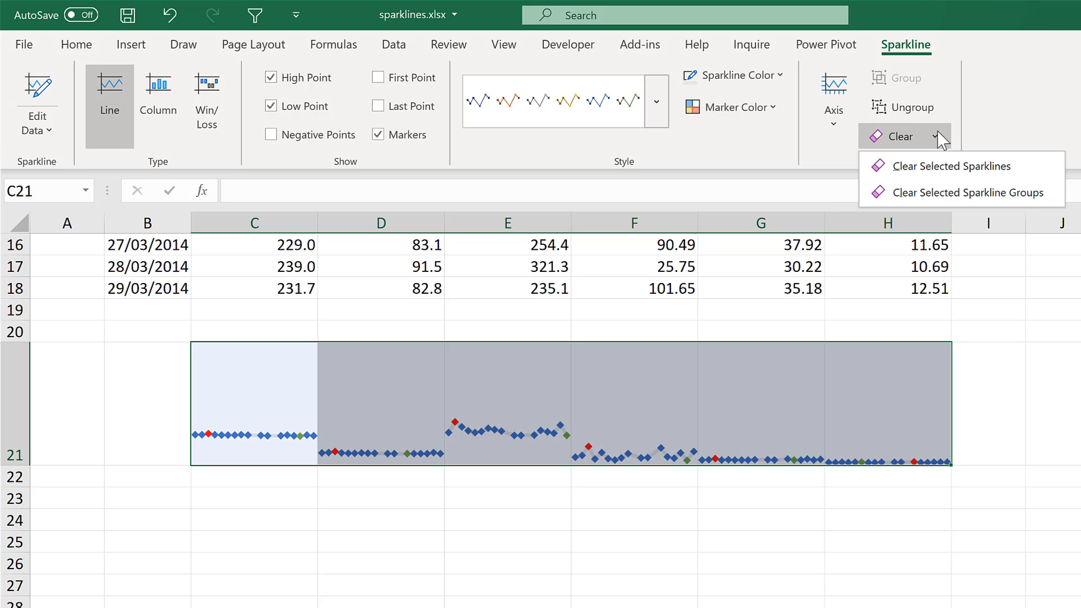
left_click(975, 167)
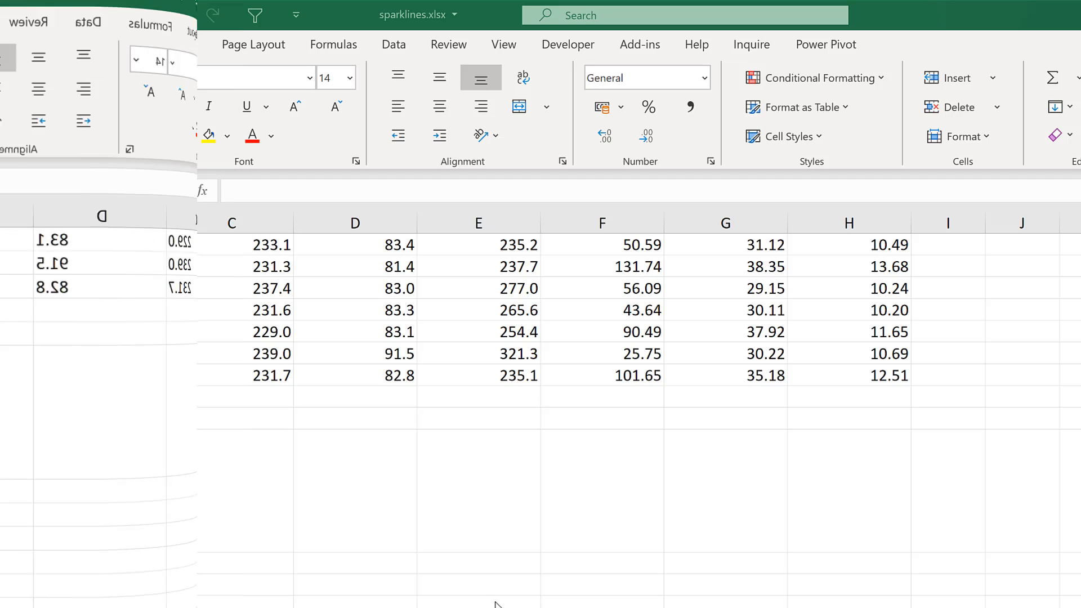
Create a line sparkline in C22 from the CFC-11 values in C3:C19
left_click(494, 600)
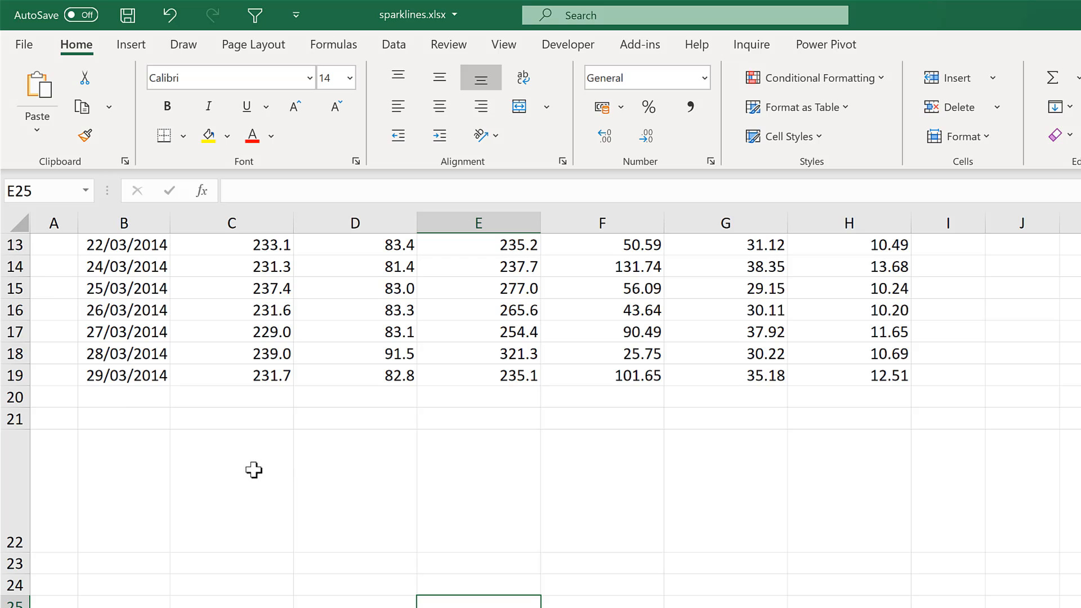
left_click(232, 468)
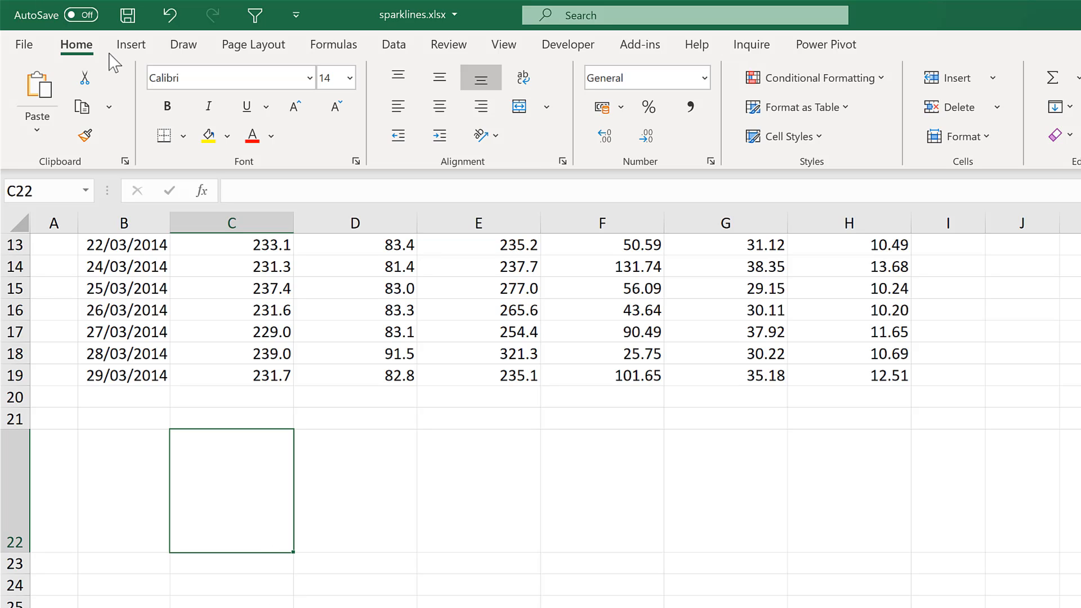
left_click(132, 45)
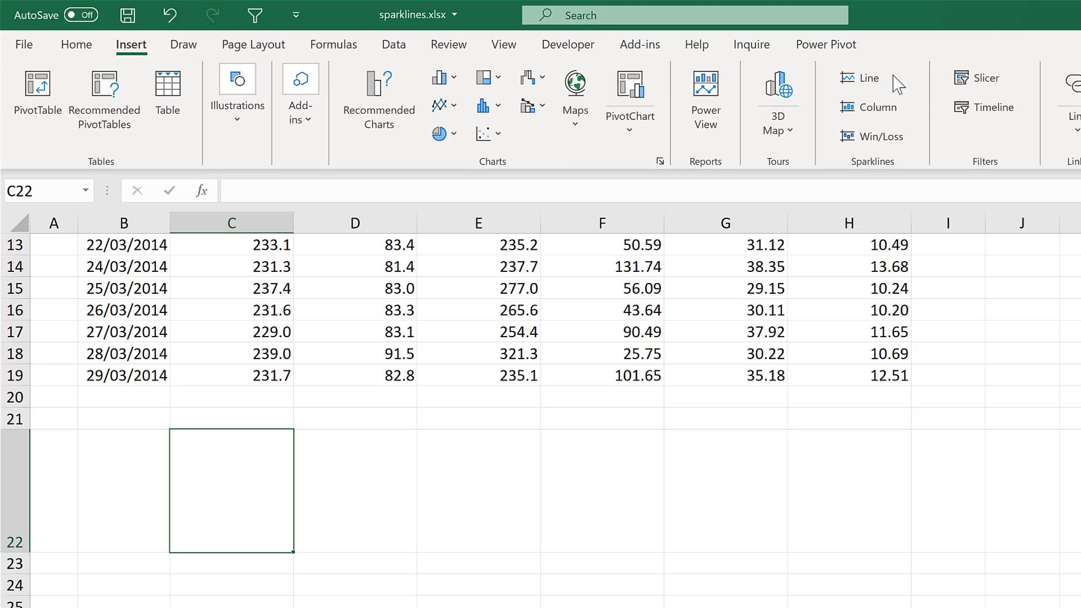
left_click(867, 82)
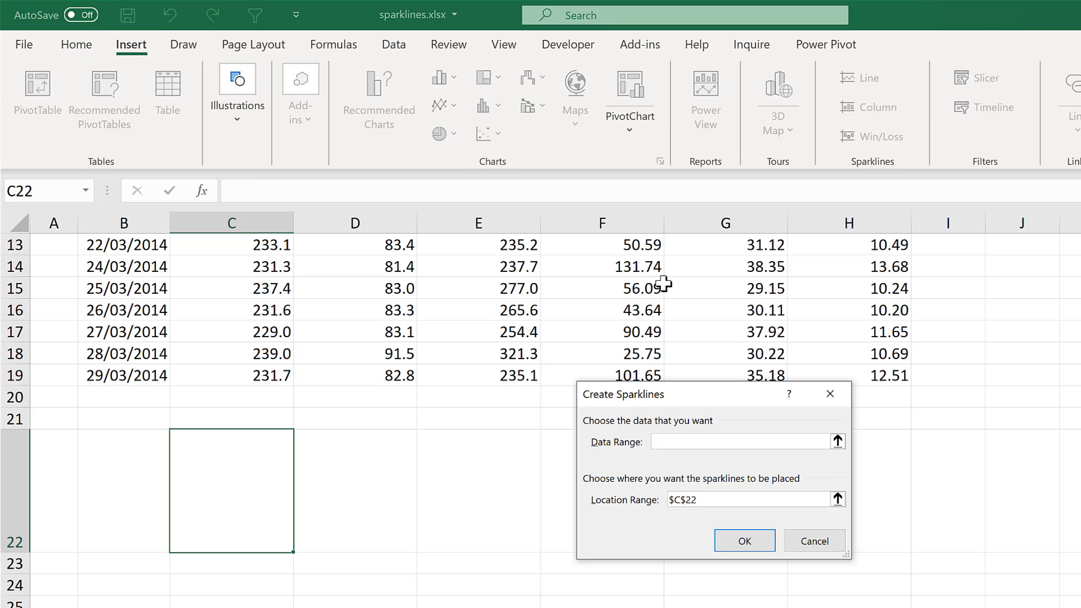
scroll(586, 441, "up", 4)
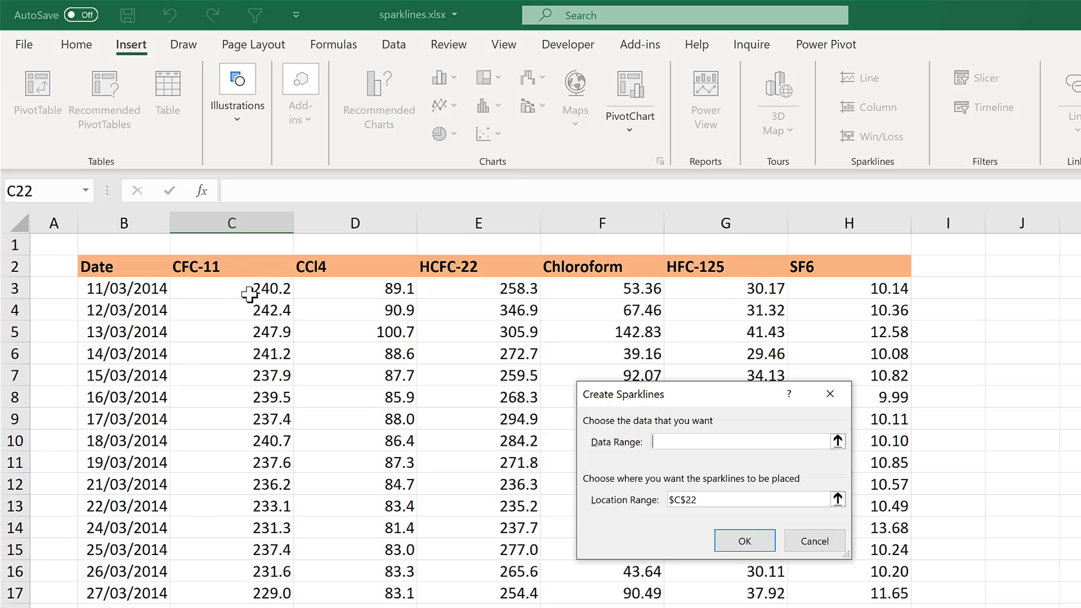
left_click_drag(249, 295, 246, 607)
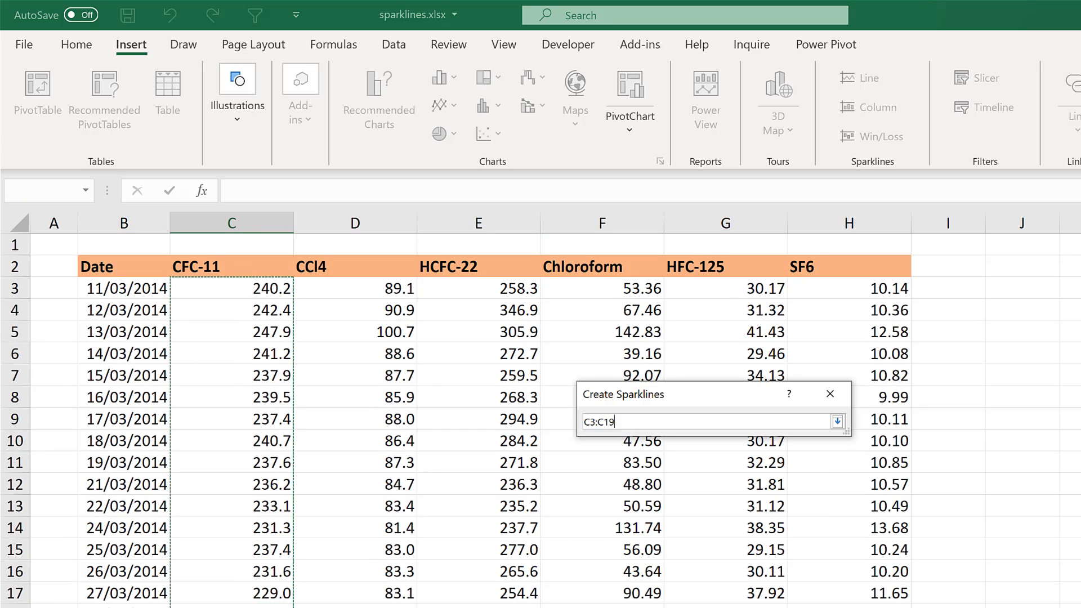
left_click(732, 543)
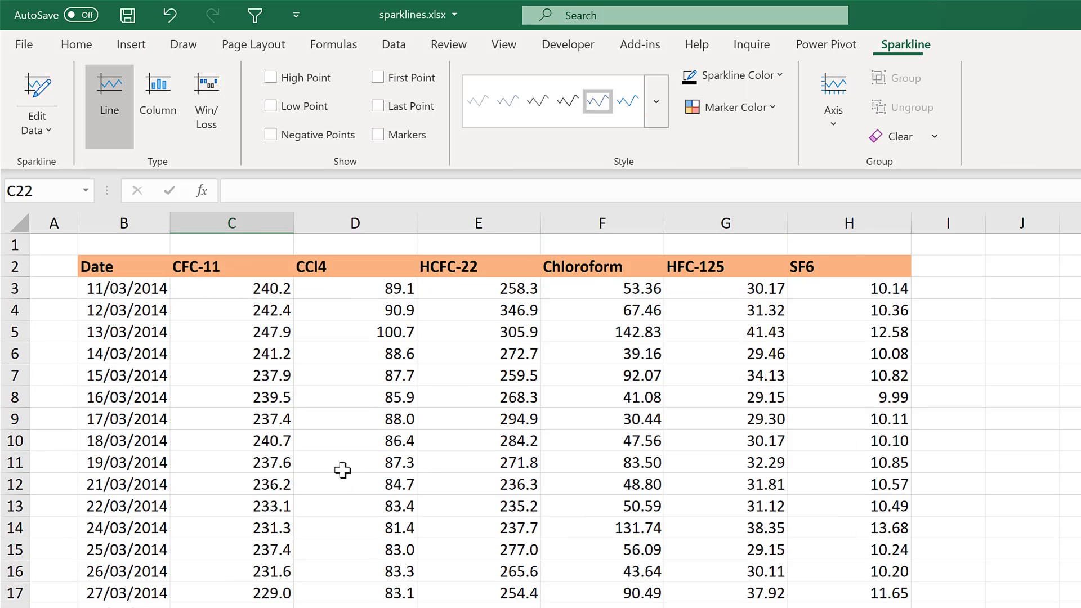
Set the horizontal axis of the sparkline in C22 to Date Axis Type, using the dates in B3:B19
scroll(342, 469, "down", 4)
scroll(342, 469, "down", 1)
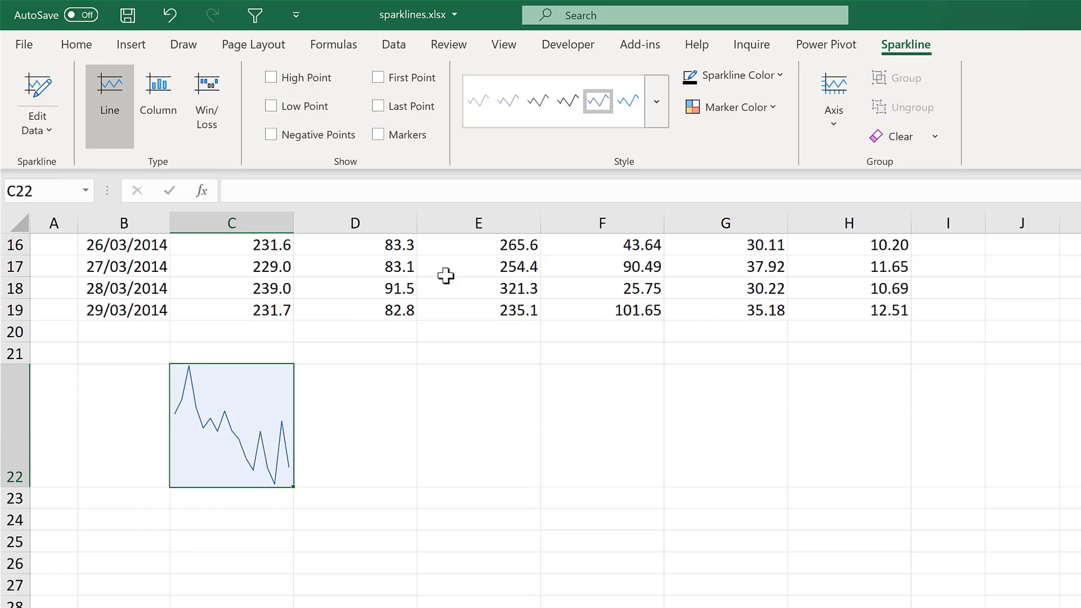
left_click(829, 97)
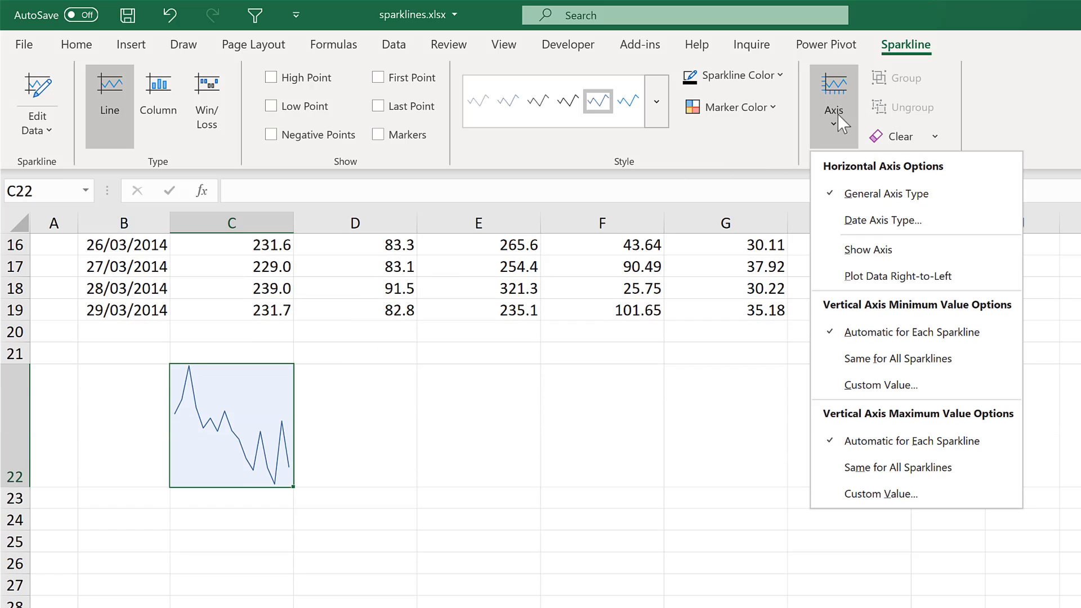
left_click(891, 221)
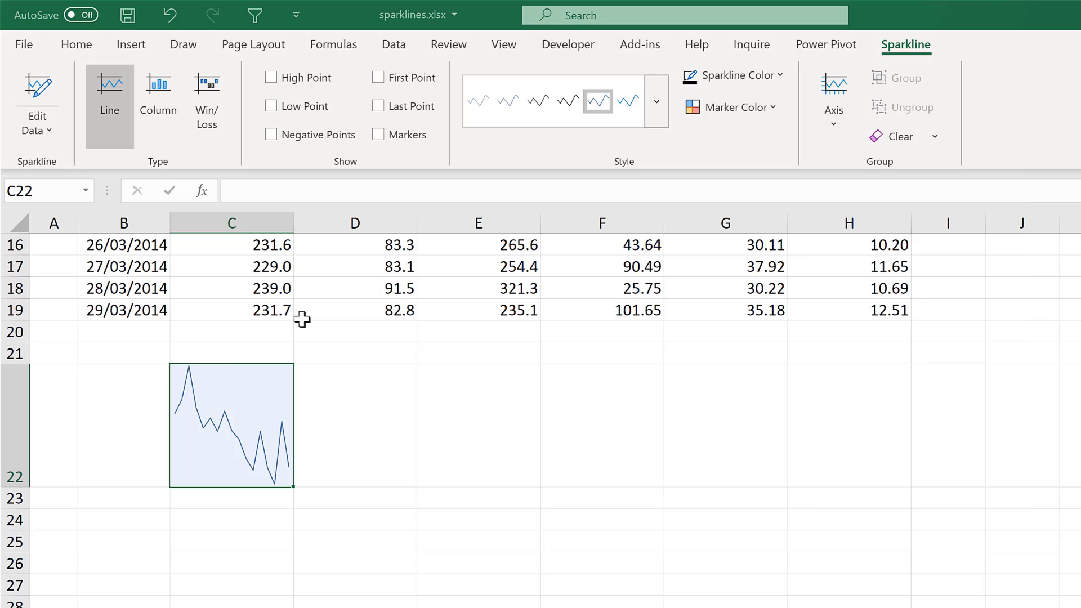
scroll(200, 362, "up", 2)
scroll(200, 362, "up", 3)
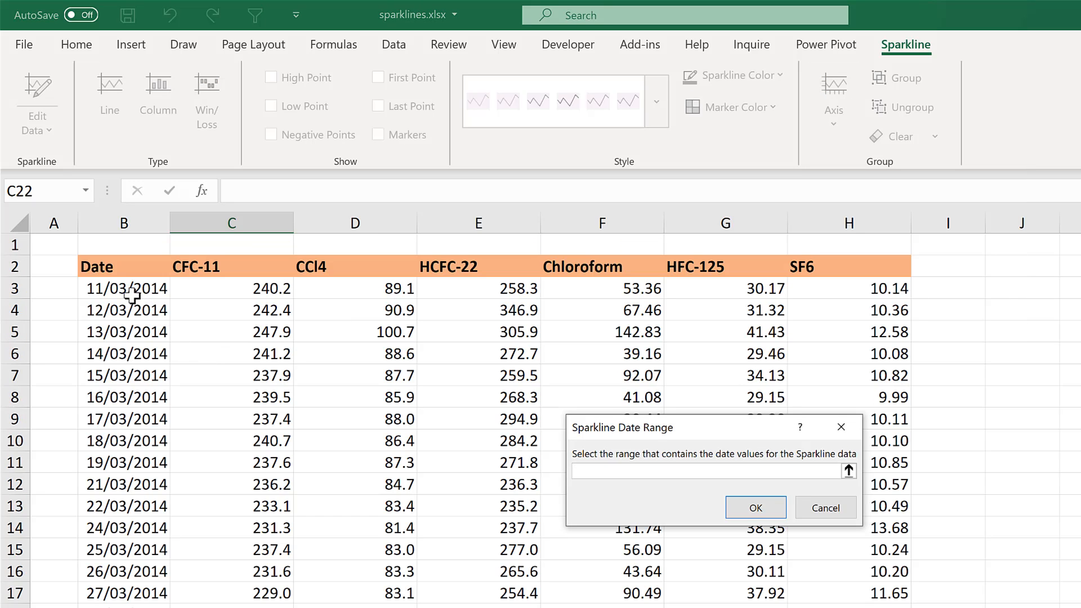
left_click_drag(131, 290, 126, 605)
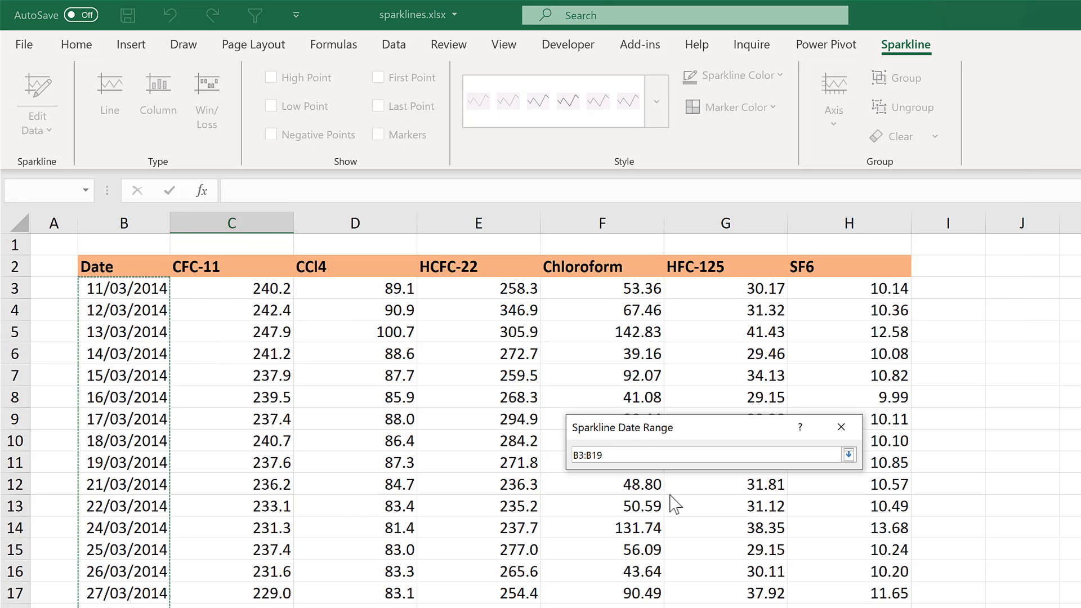
left_click(740, 513)
scroll(460, 425, "down", 3)
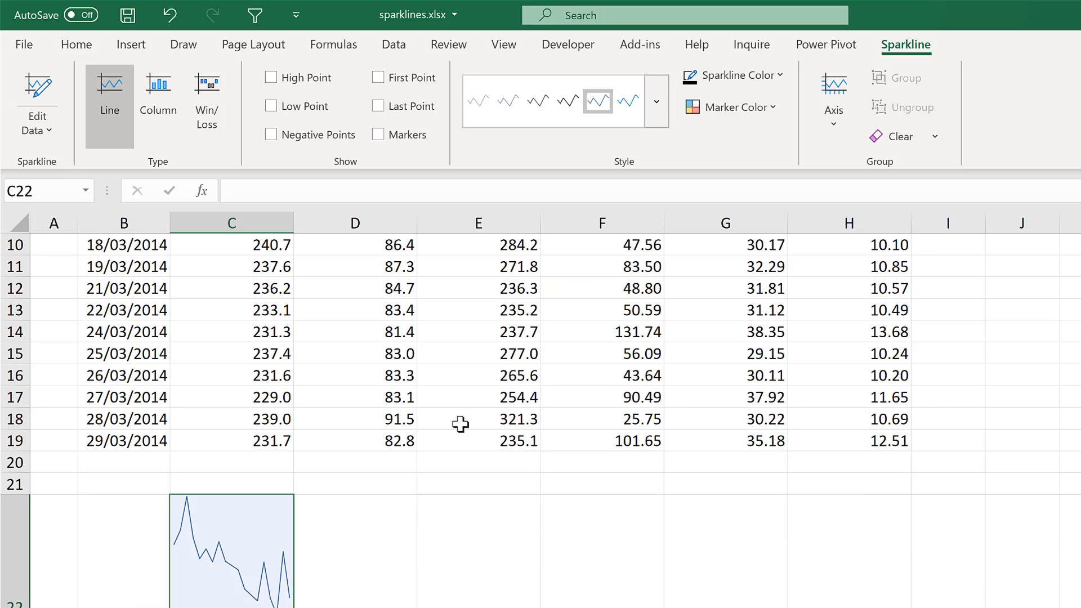
scroll(456, 419, "down", 2)
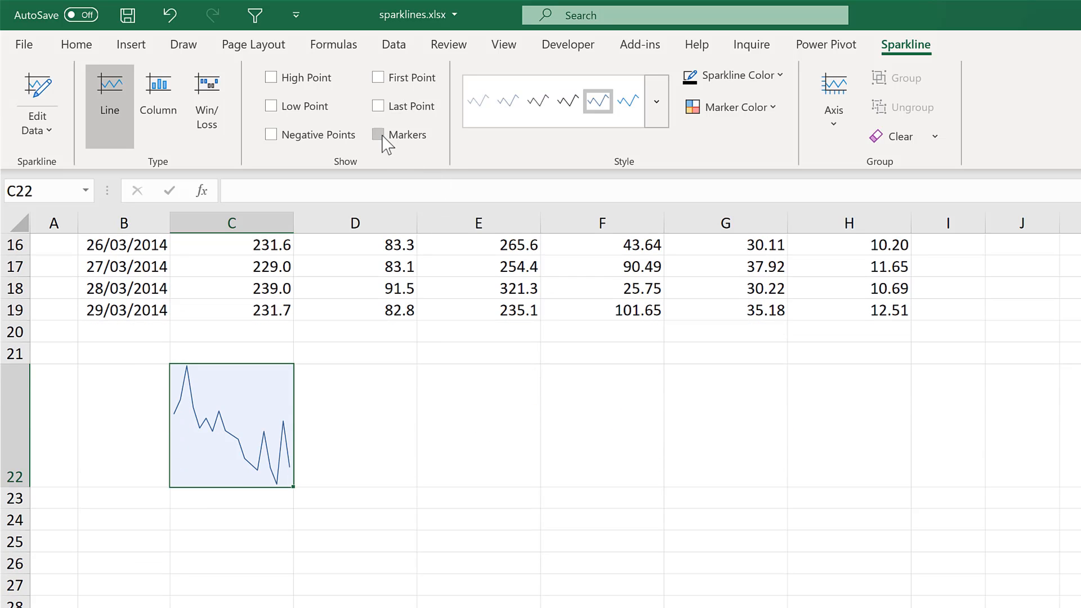
Show markers on the C22 sparkline and colour them with the dark blue-gray theme colour
left_click(380, 137)
left_click(744, 115)
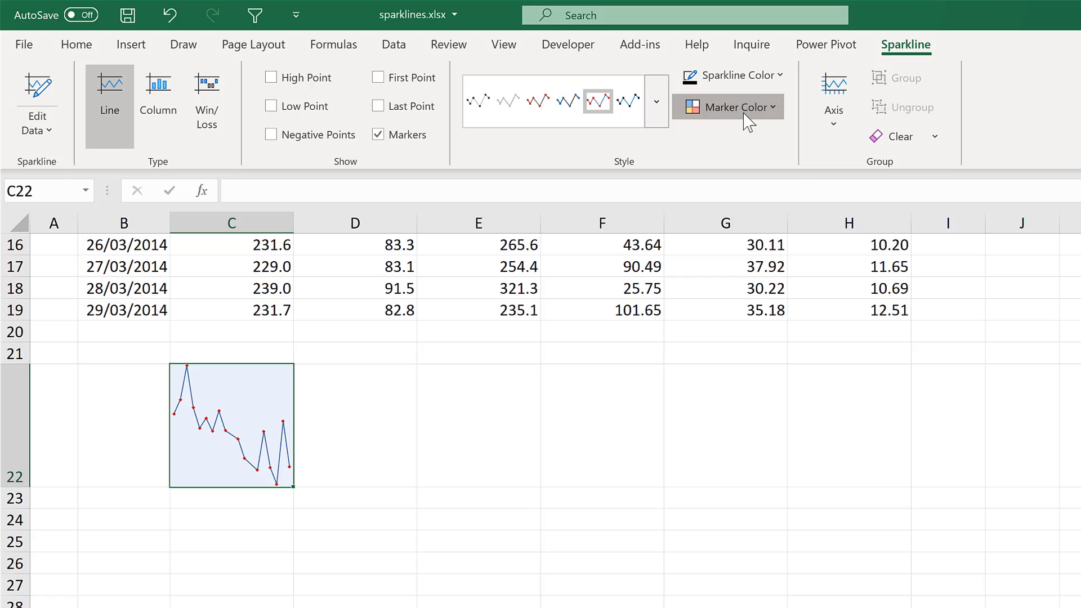
mouse_move(754, 168)
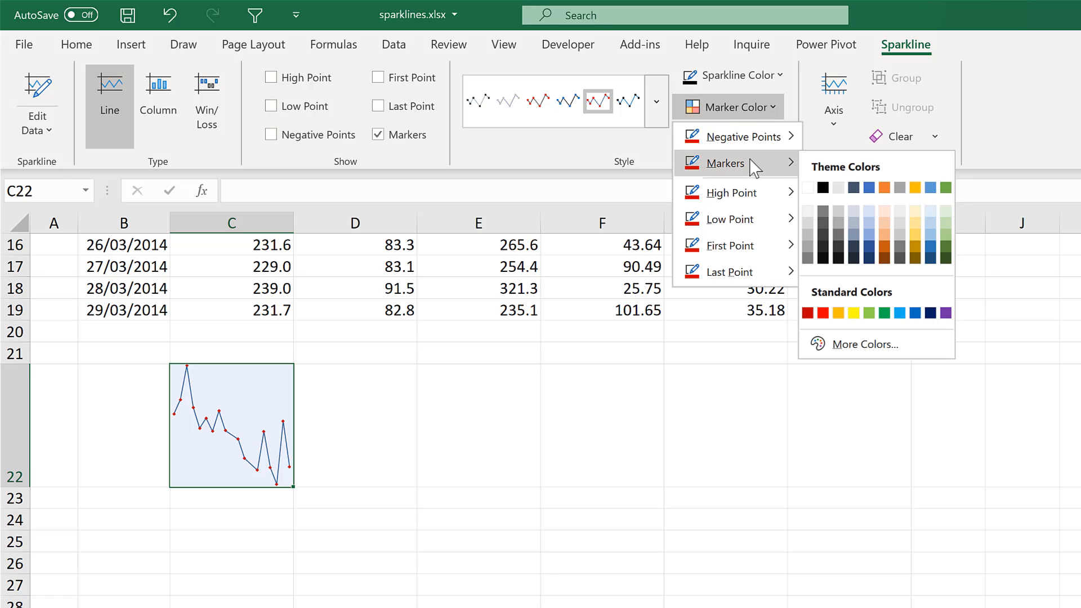
left_click(861, 183)
Set the C22 sparkline's line to the light gray theme colour with a weight of 1½ pt
left_click(742, 78)
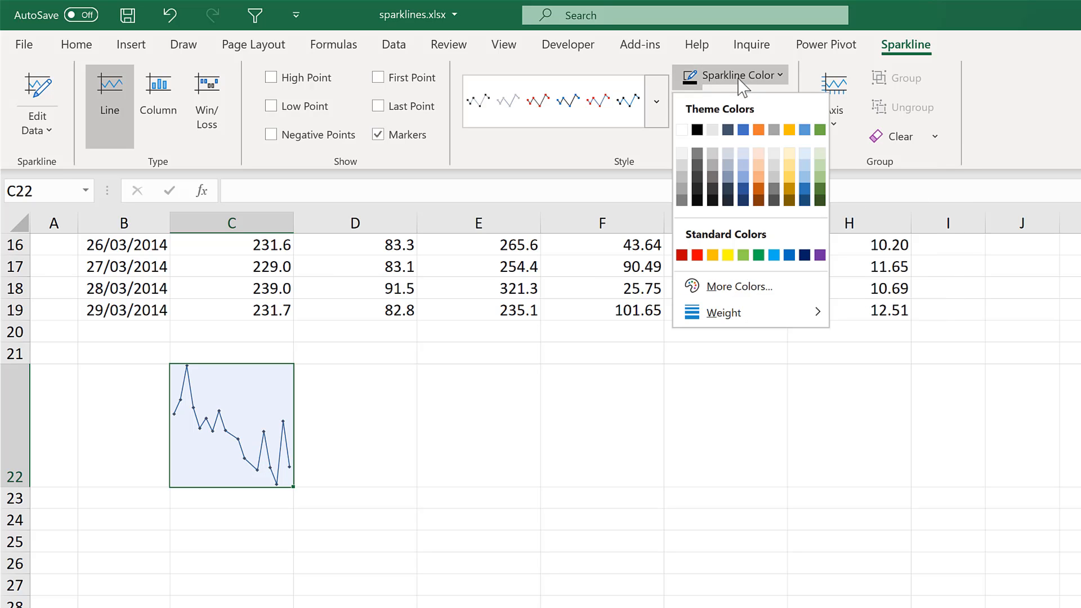
left_click(713, 130)
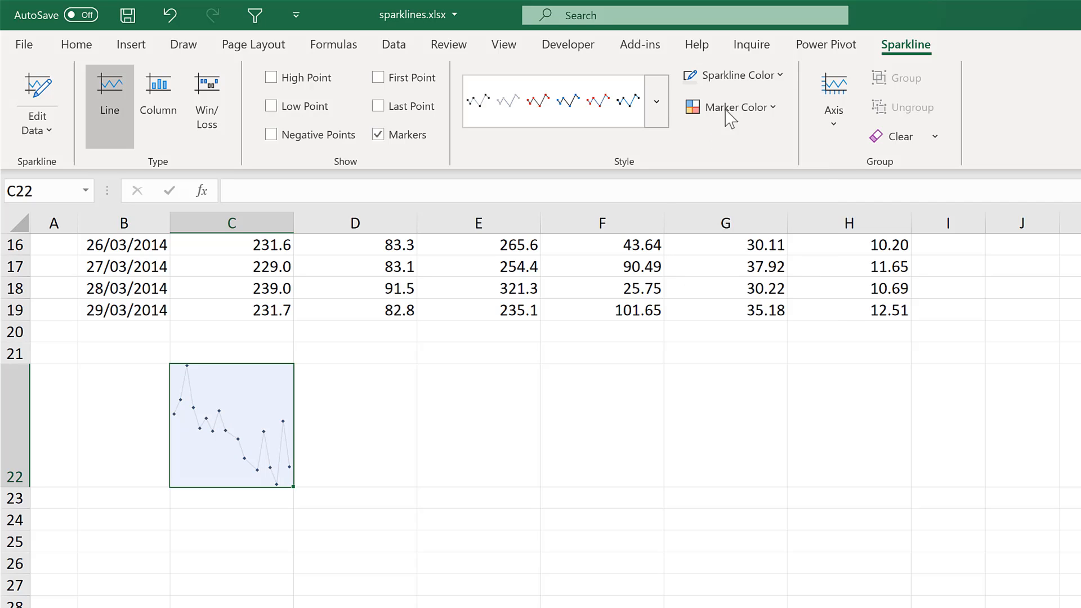
left_click(760, 77)
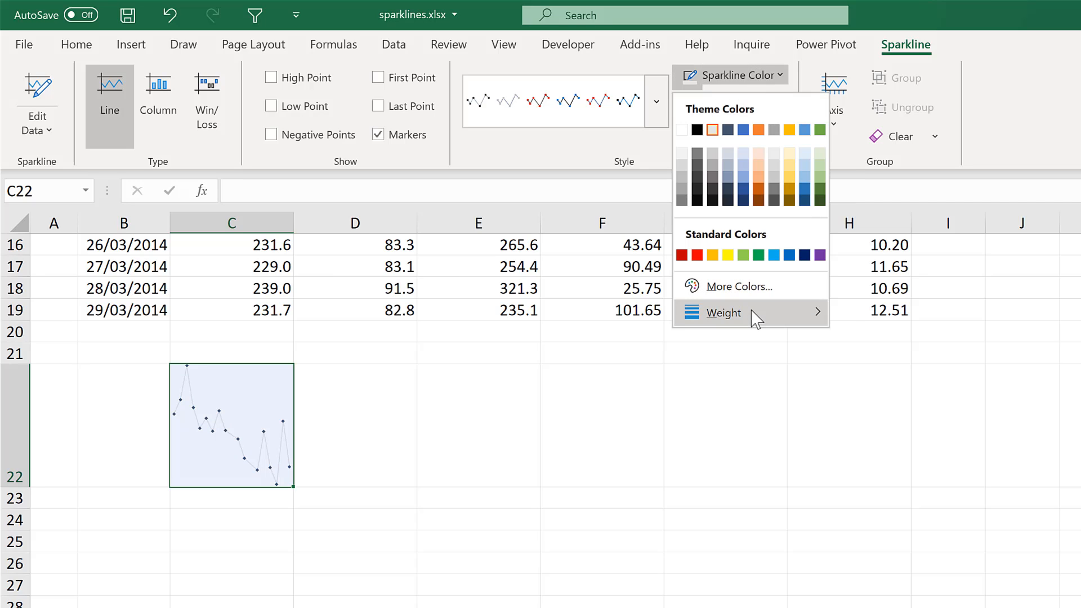
mouse_move(776, 316)
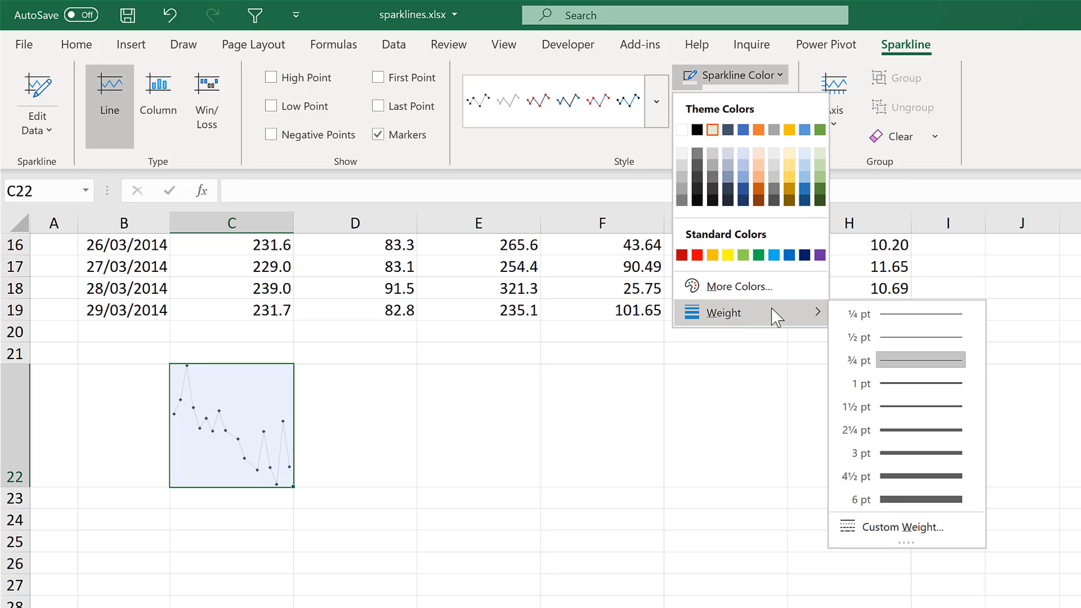
left_click(892, 408)
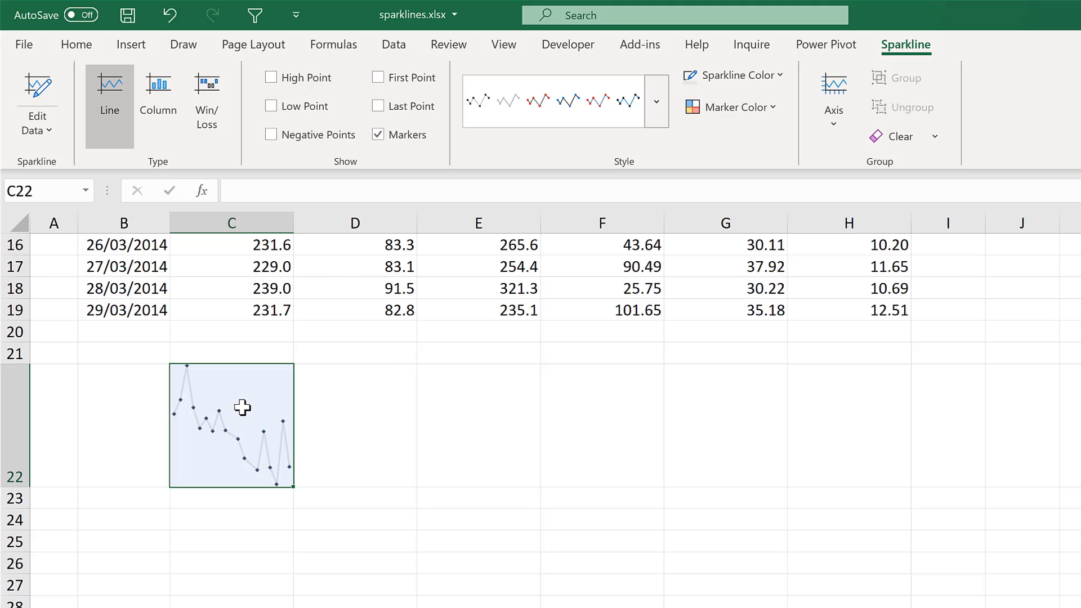
Enter the formula =C2 in C22 to label the sparkline with the CFC-11 header
type("=")
scroll(242, 404, "up", 5)
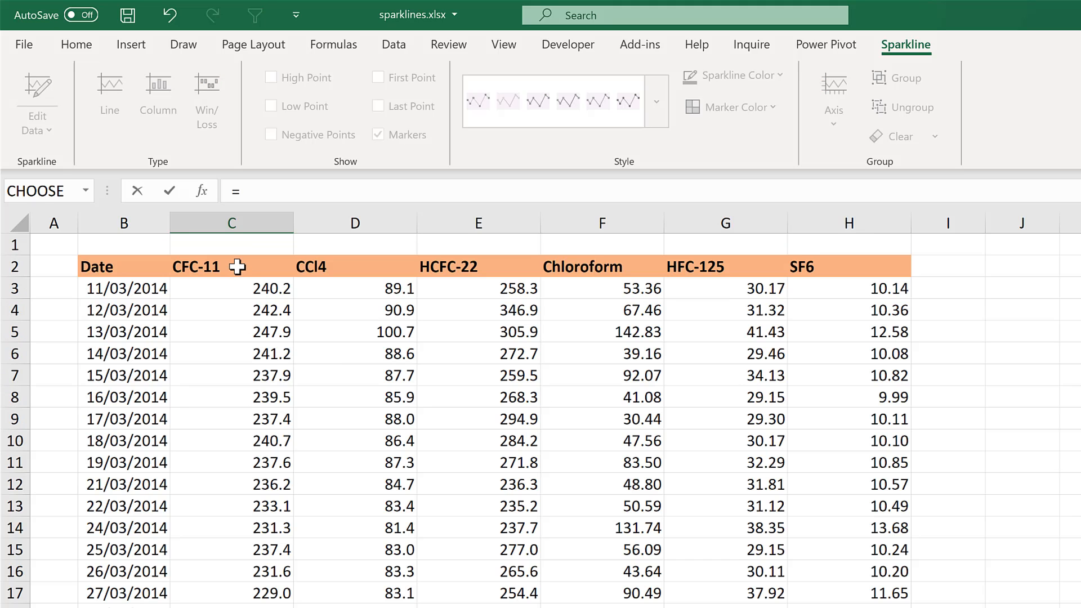
left_click(237, 267)
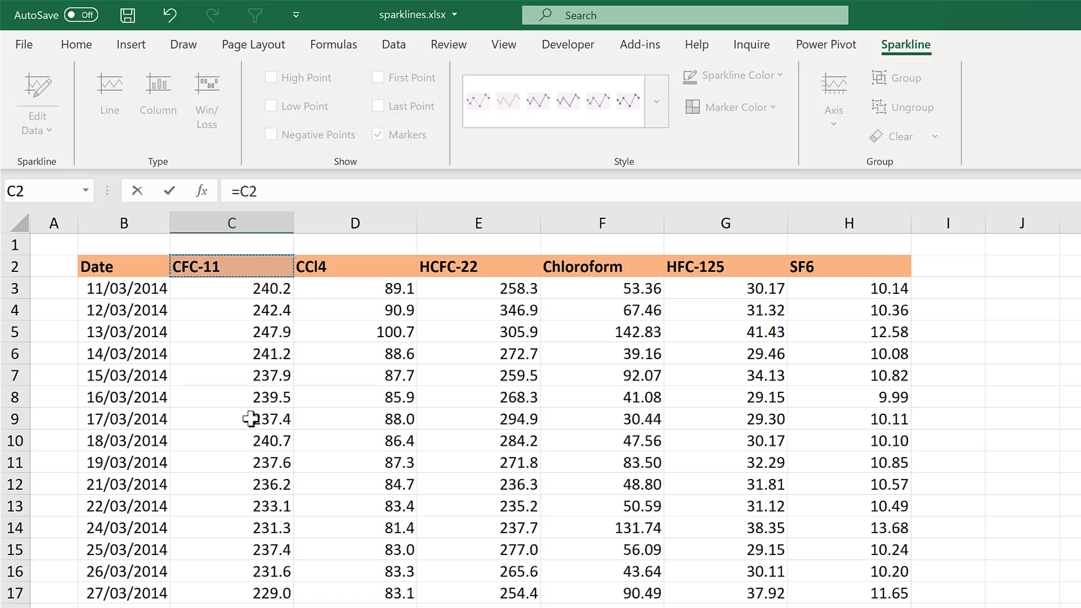
key("Return")
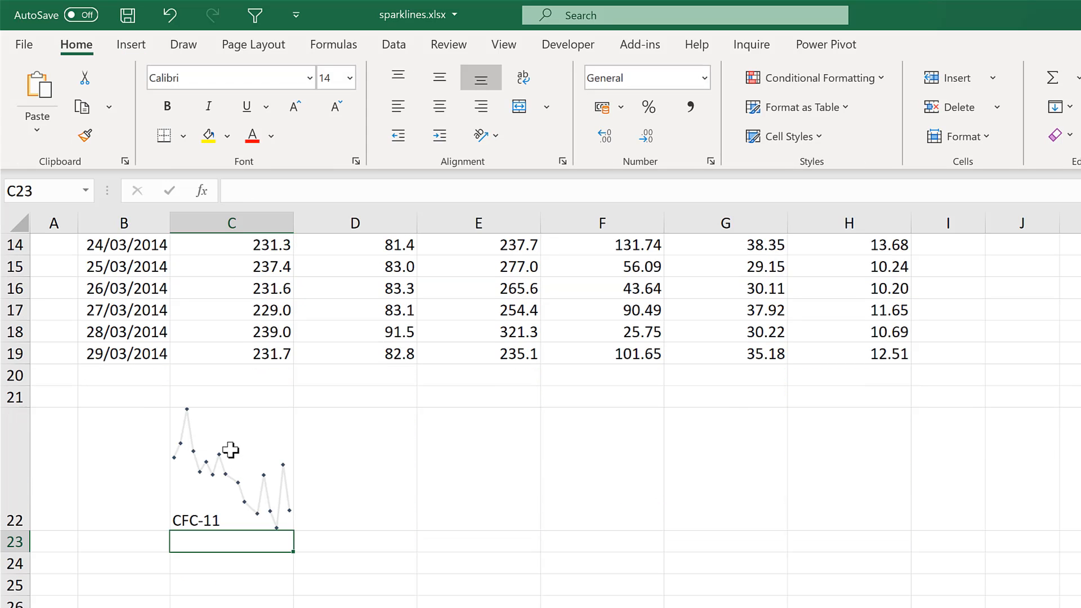
Align the CFC-11 label in C22 to the top of the cell and centre it horizontally
left_click(230, 451)
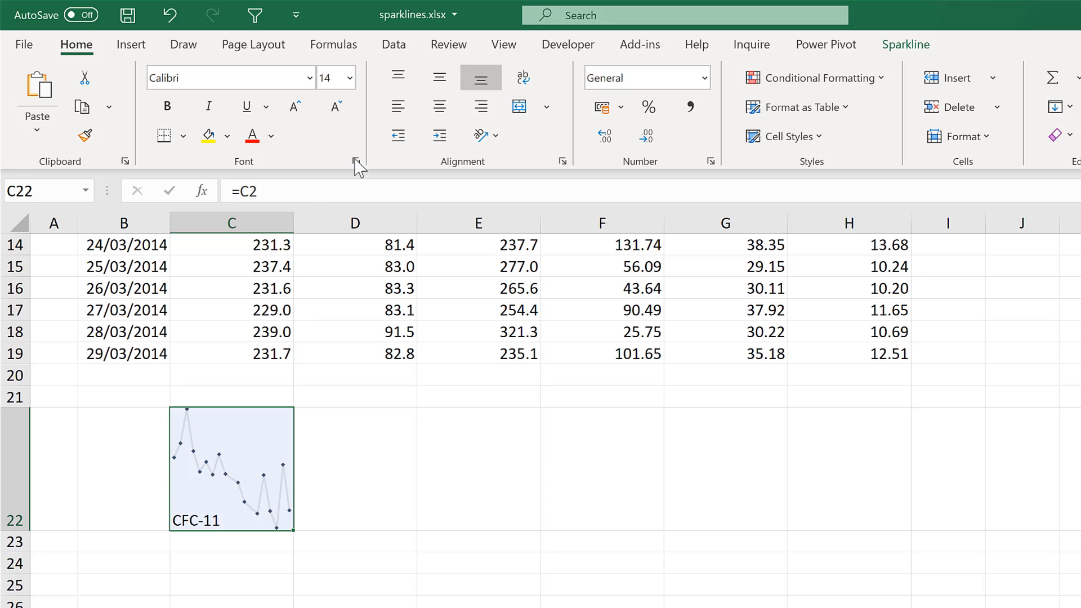
left_click(396, 78)
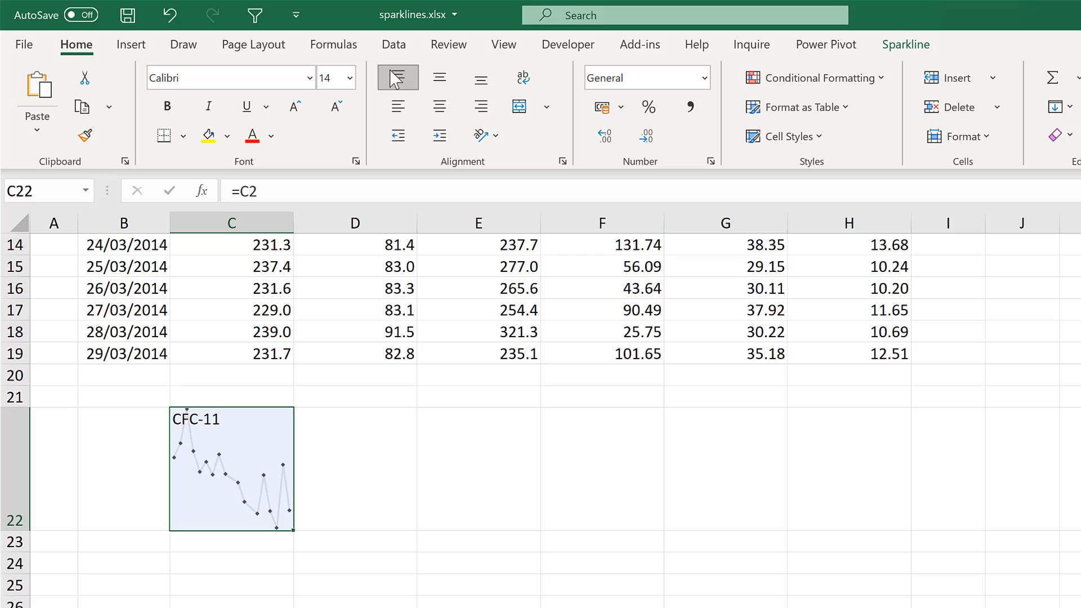
left_click(439, 107)
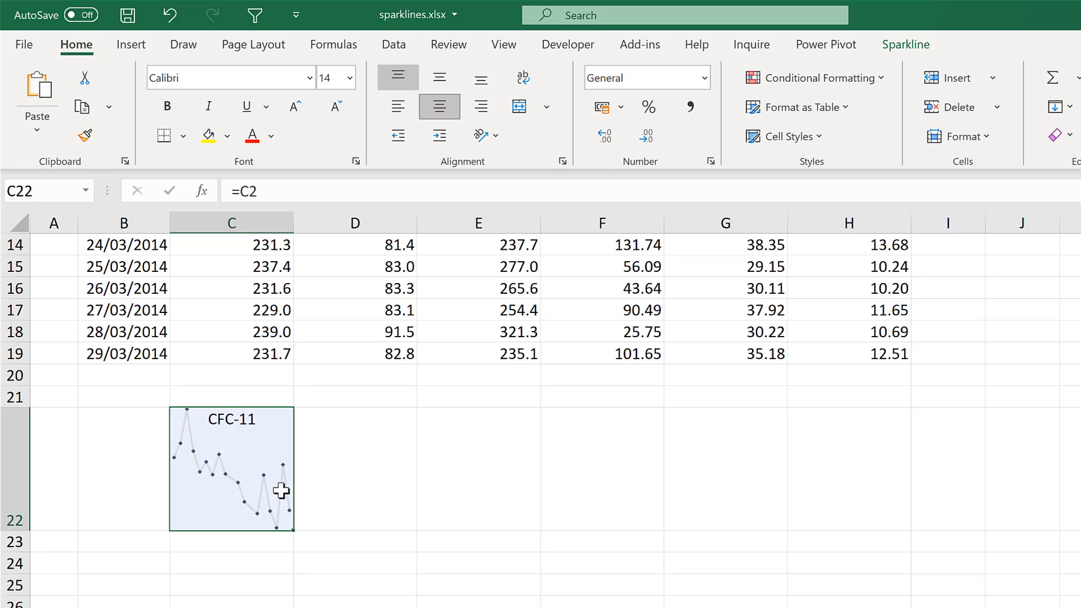
Increase the height of row 23 below the sparkline to roughly four standard rows
left_click(248, 598)
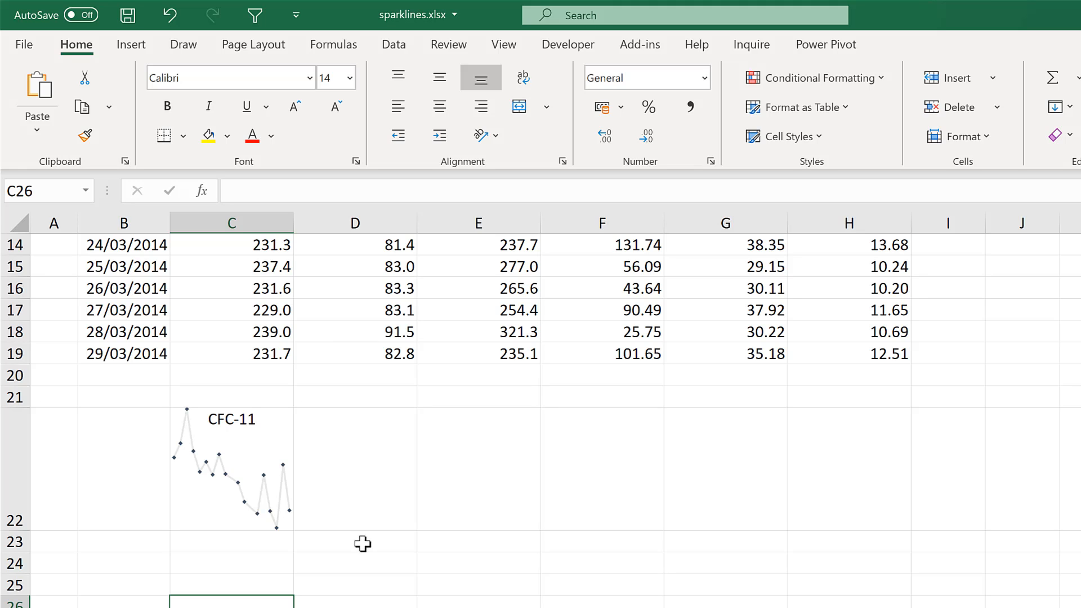
left_click(267, 542)
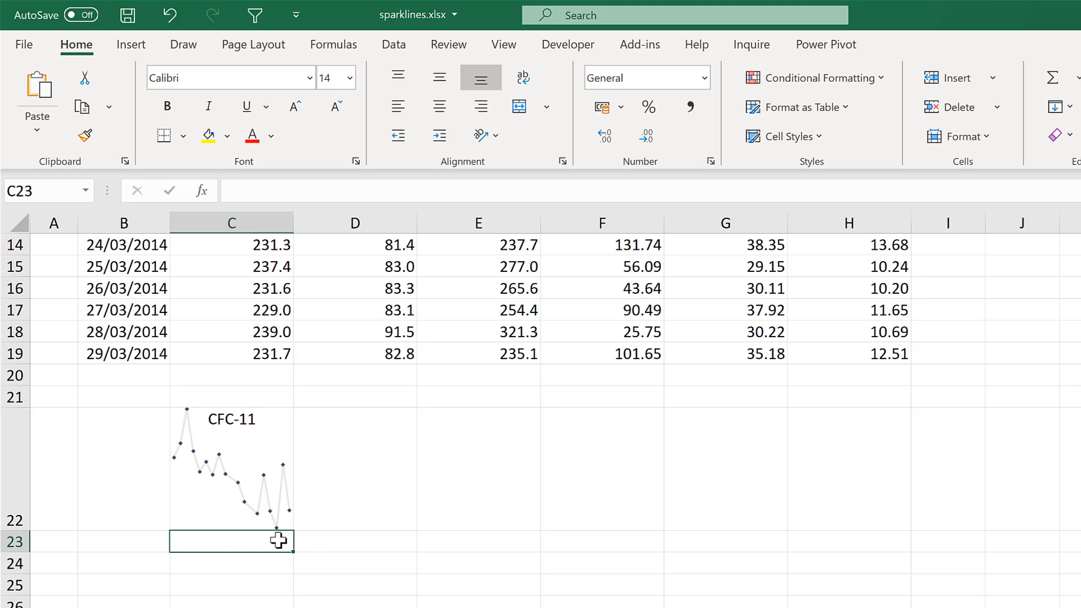
mouse_move(25, 553)
left_mouse_down()
mouse_move(16, 607)
mouse_move(13, 565)
left_mouse_up()
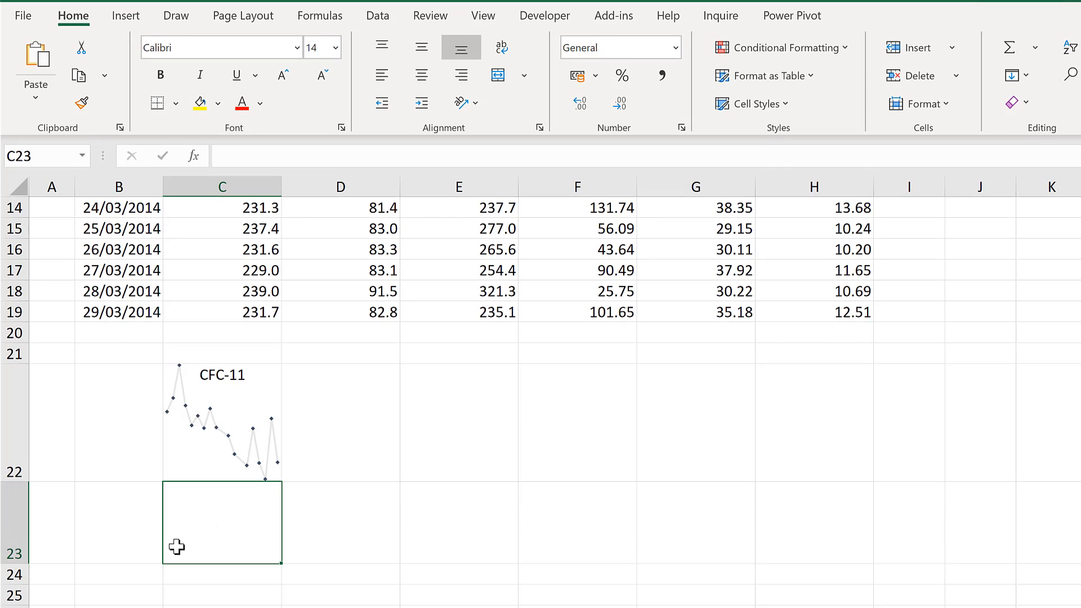
Enter =B3 in A5 to reference the first date, and widen column A to fit the full date
scroll(210, 514, "up", 5)
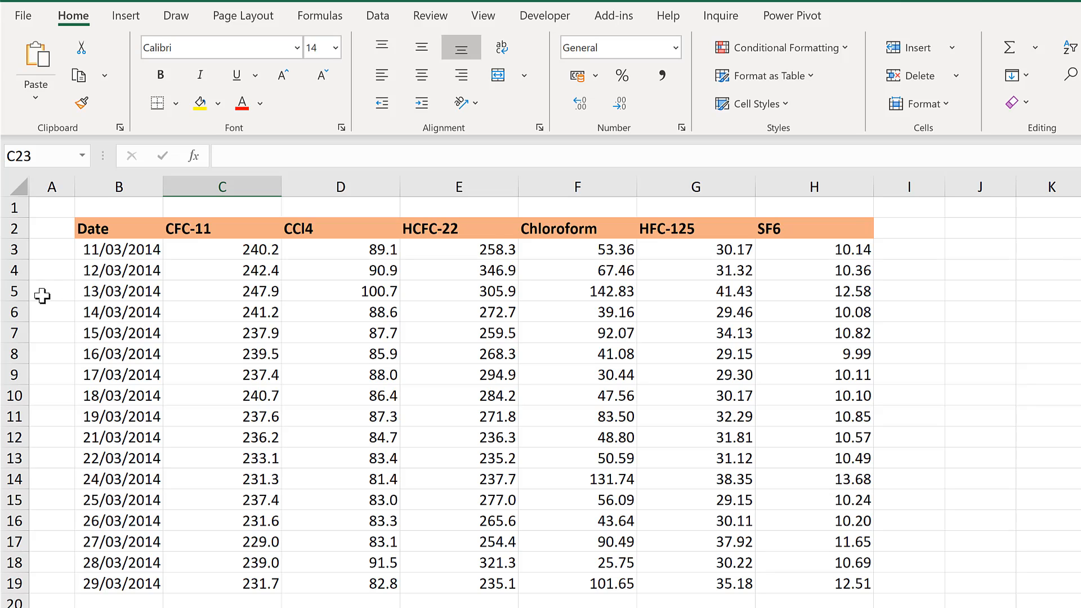
left_click(42, 295)
type("=")
left_click(116, 250)
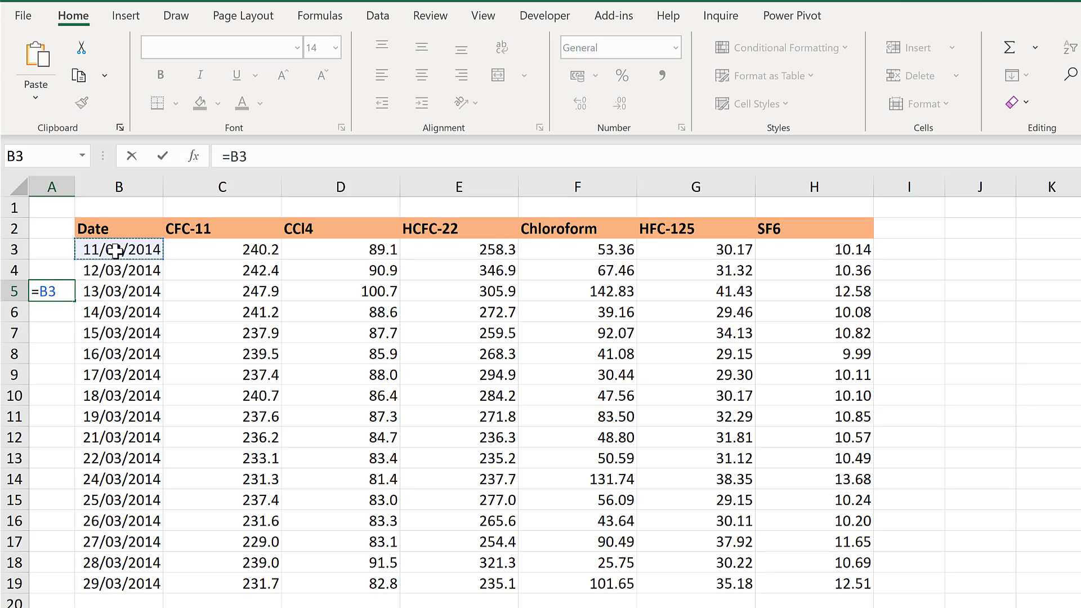
key("Return")
left_click(41, 248)
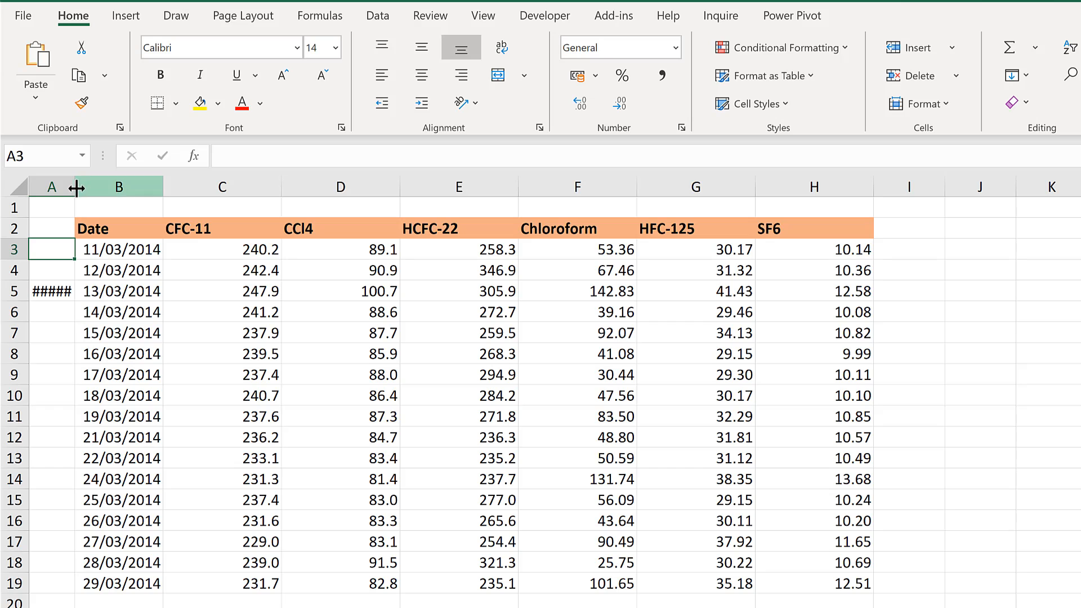
left_click_drag(75, 186, 121, 187)
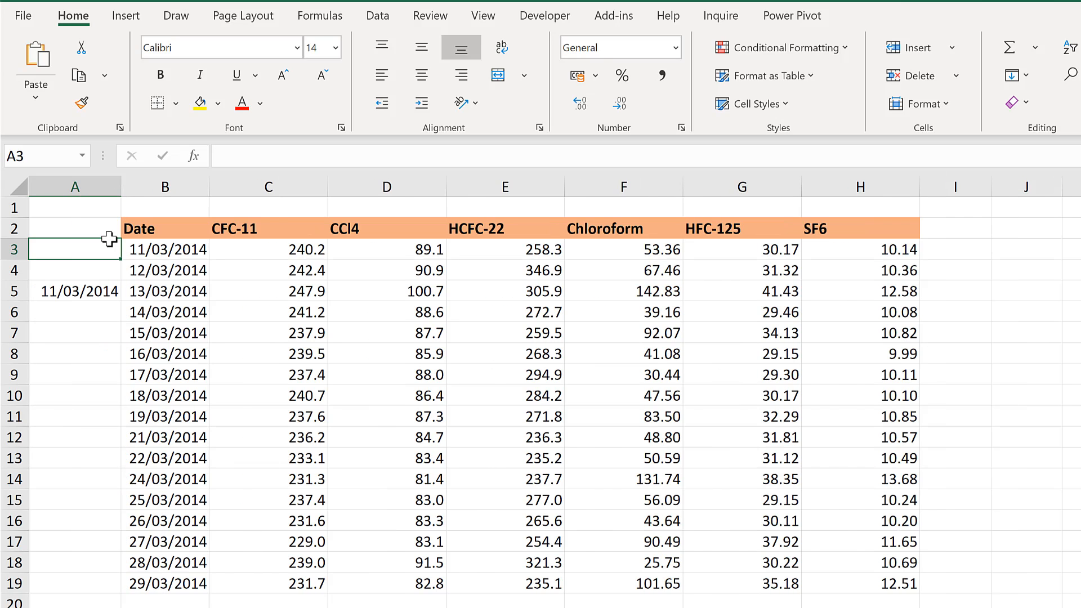
Enter =B19 in A3 to reference the last date of the table
left_click(80, 328)
left_click(77, 252)
type("=")
left_click(166, 586)
key("Return")
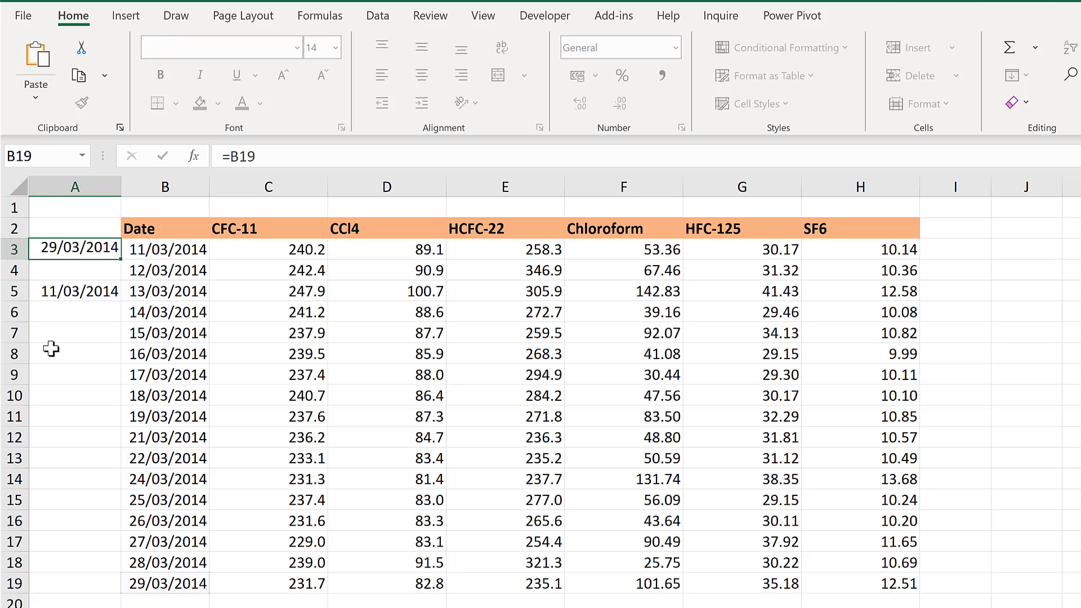
Enter =A3-A5 in A4 to calculate the number of days between the last and first dates
type("=")
left_click(60, 249)
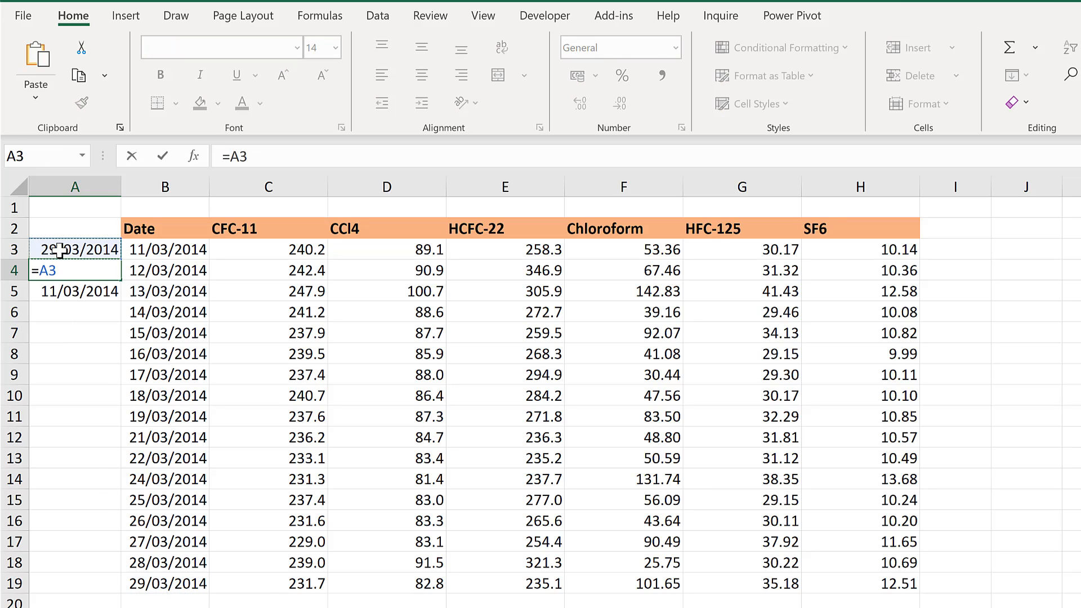
type("-")
left_click(62, 291)
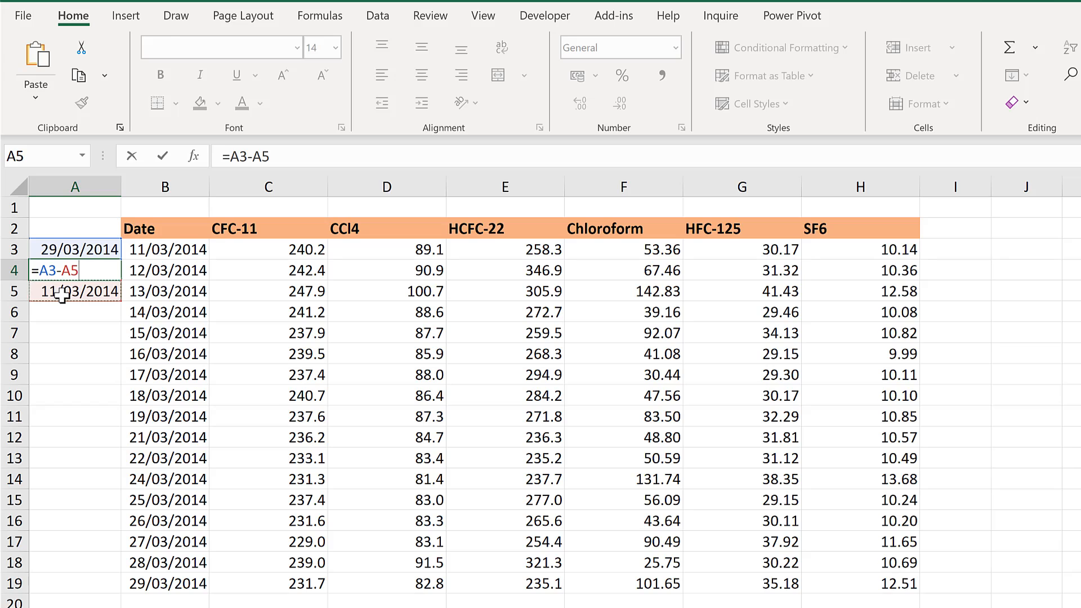
key("Return")
left_click(88, 269)
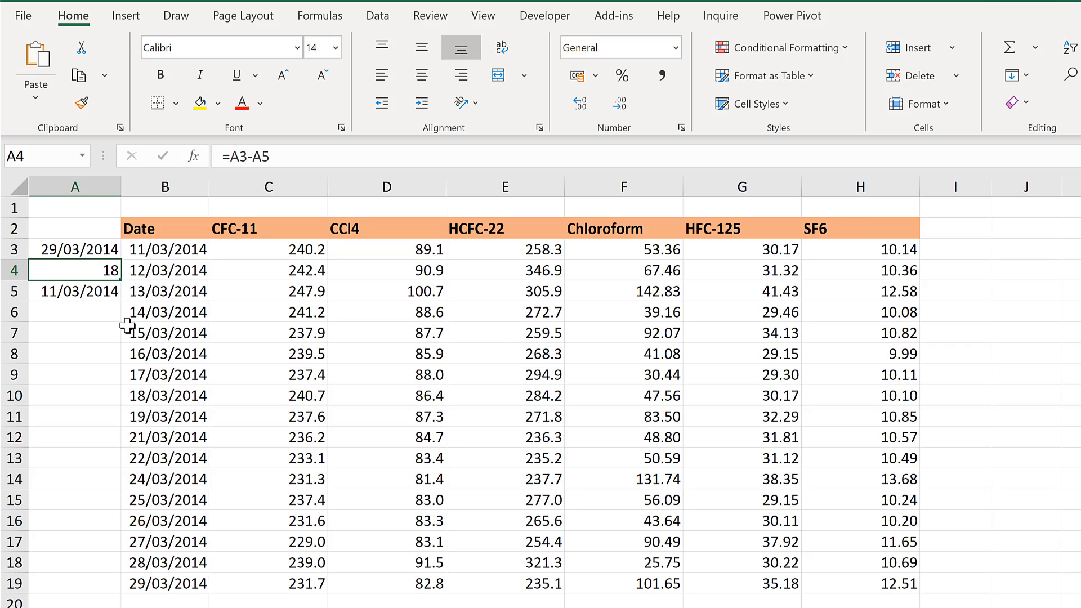
Enter =A5+6 in A6 and fill the formula down to A8 to produce evenly spaced dates
left_click(89, 315)
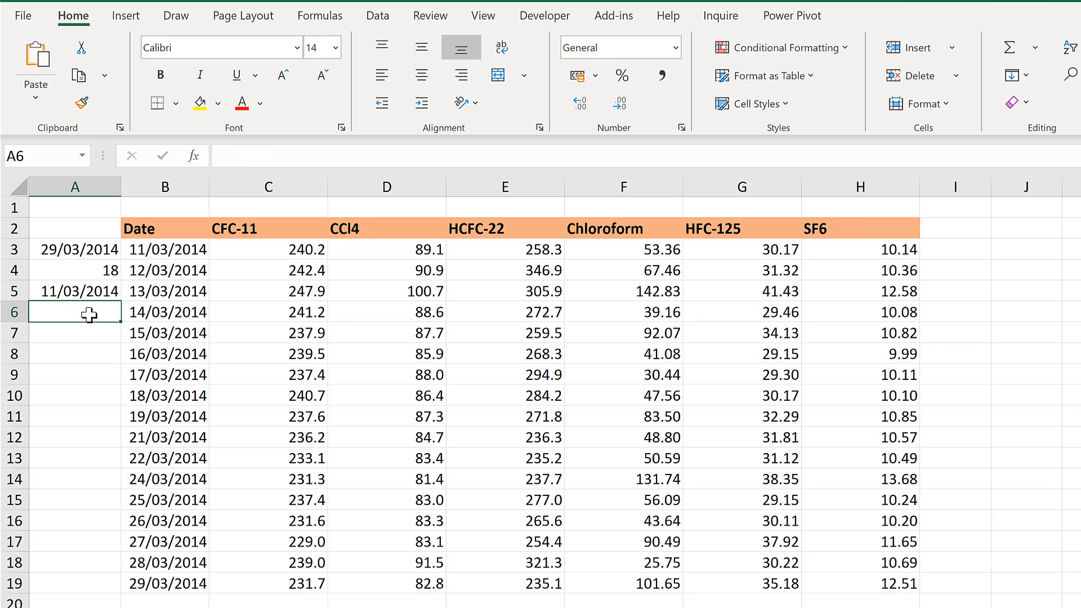
type("=")
left_click(82, 291)
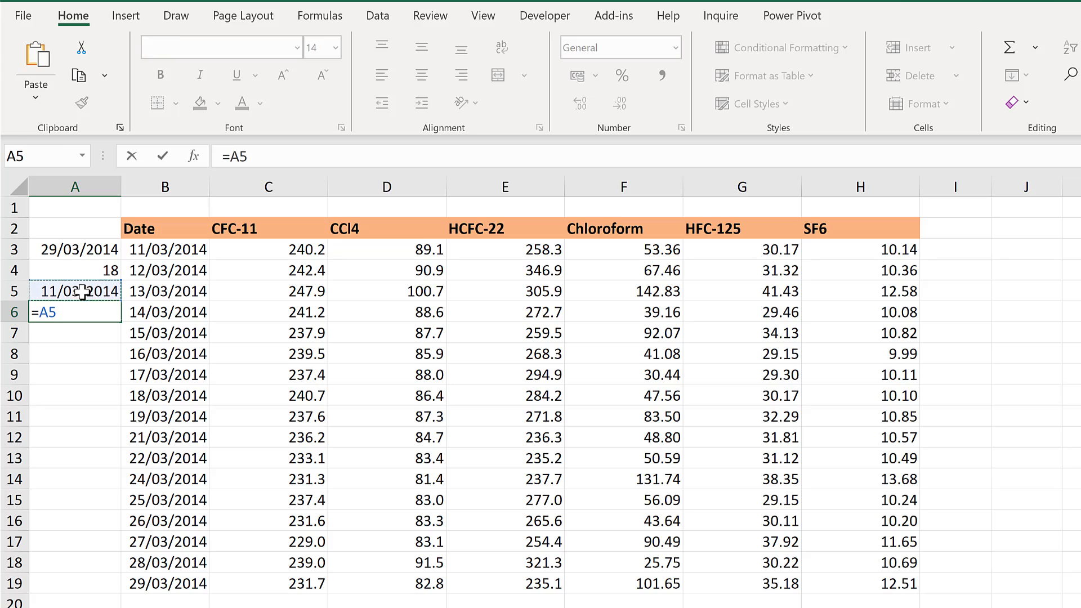
type("+6")
key("Return")
left_click(93, 311)
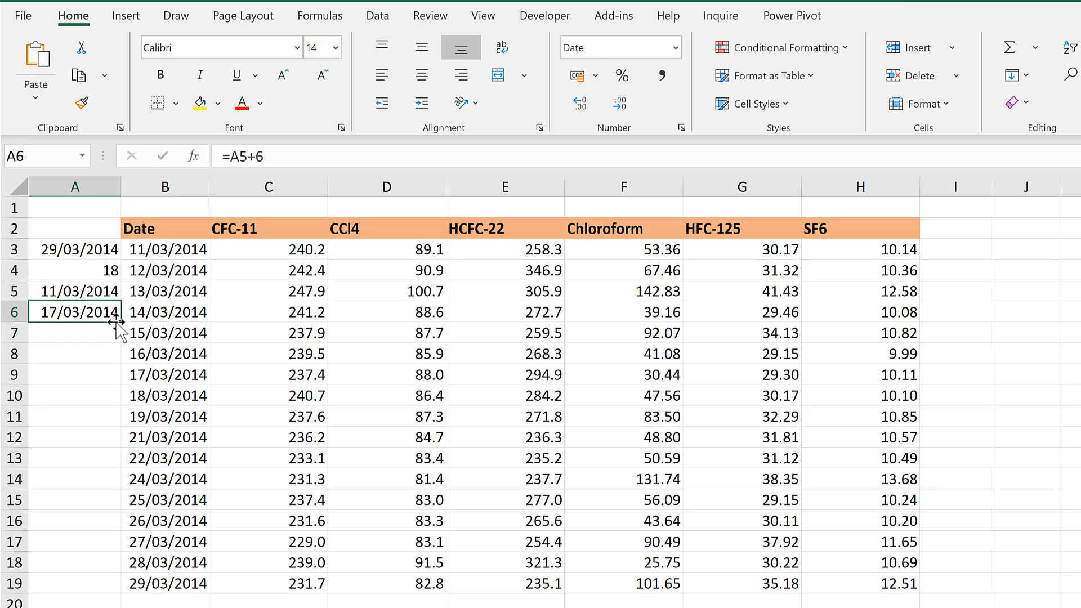
left_click_drag(114, 346, 104, 356)
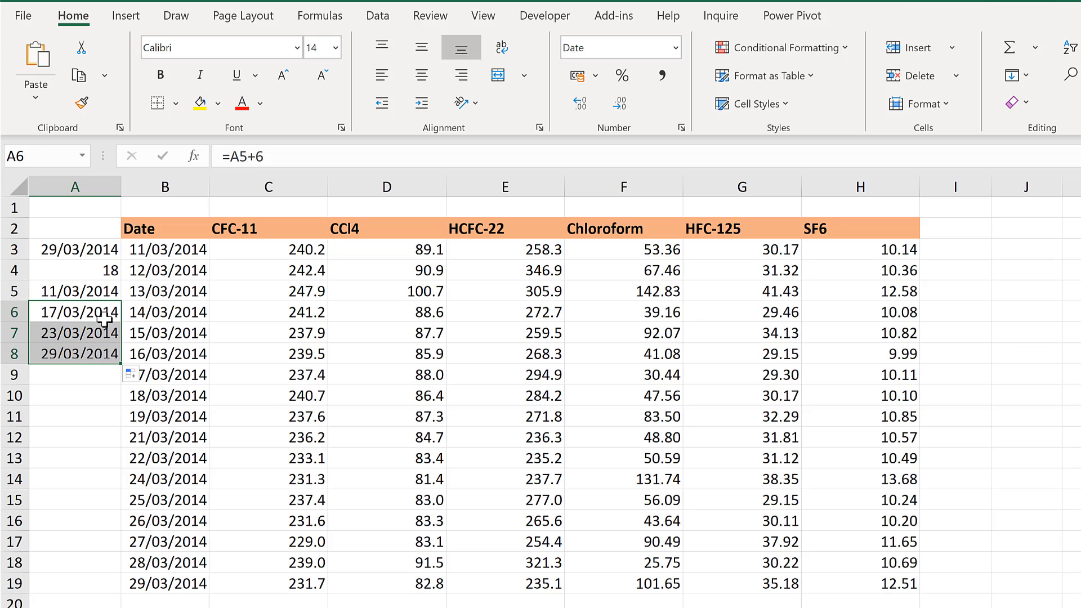
Move the helper date cells A3:A8 down to A19:A24, beside the sparkline
left_click(77, 291)
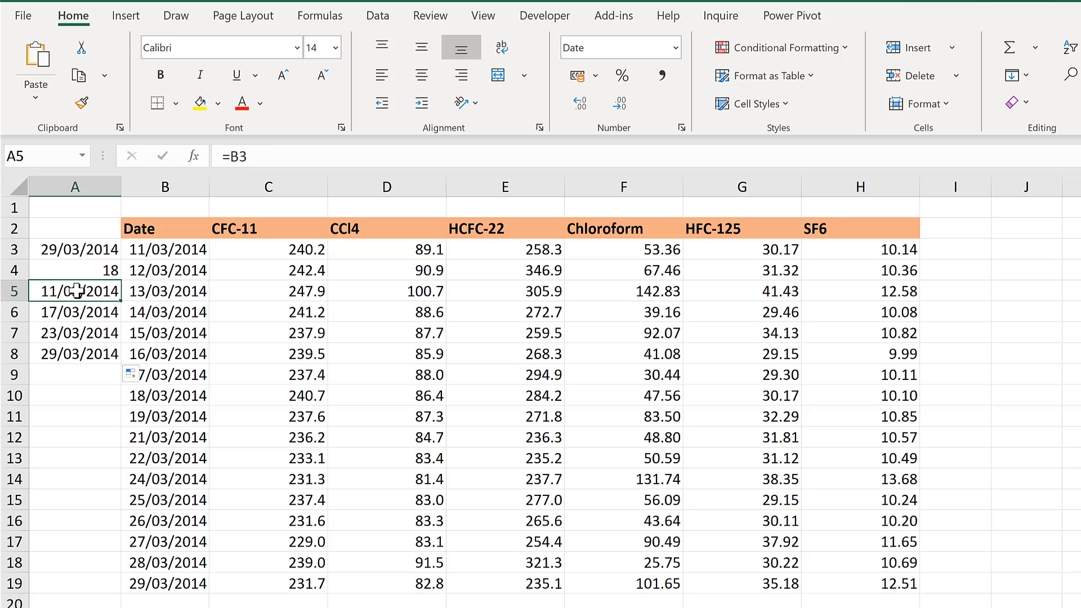
left_click(72, 355)
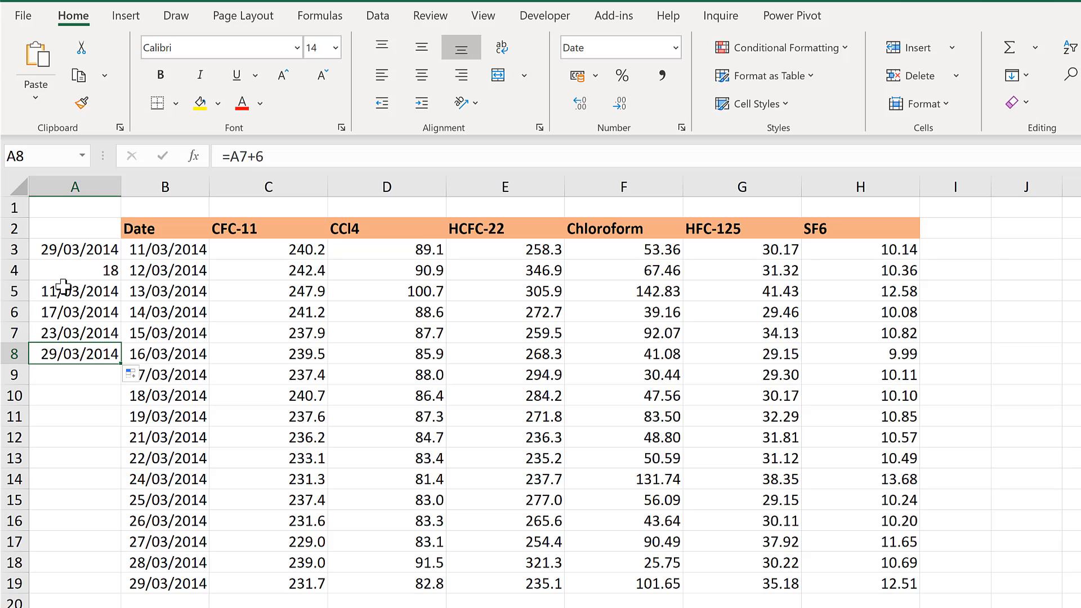
left_click_drag(59, 289, 61, 352)
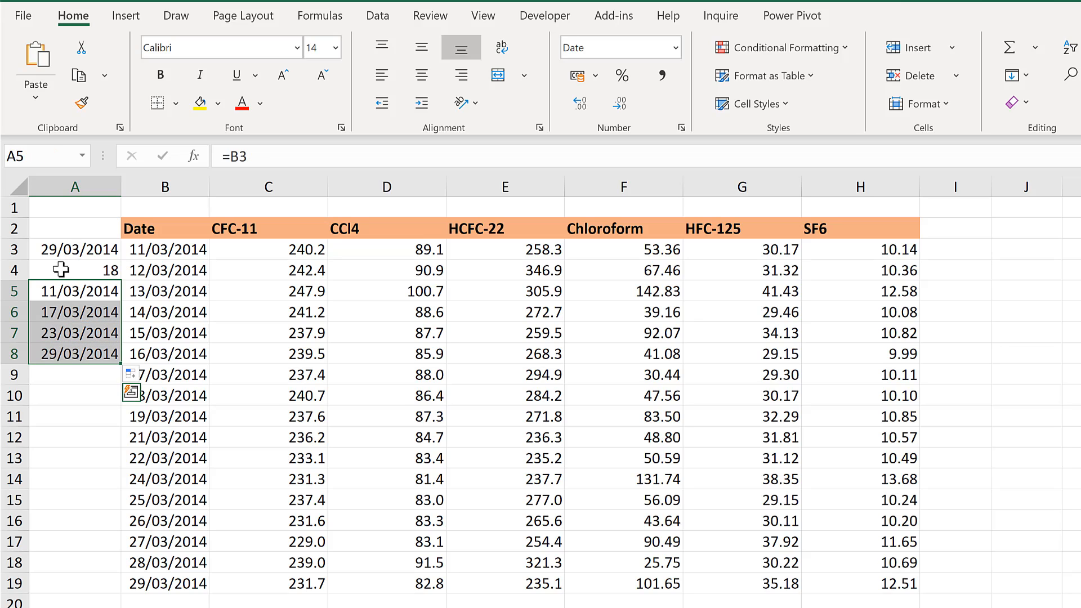
left_click_drag(63, 252, 68, 586)
scroll(152, 395, "down", 5)
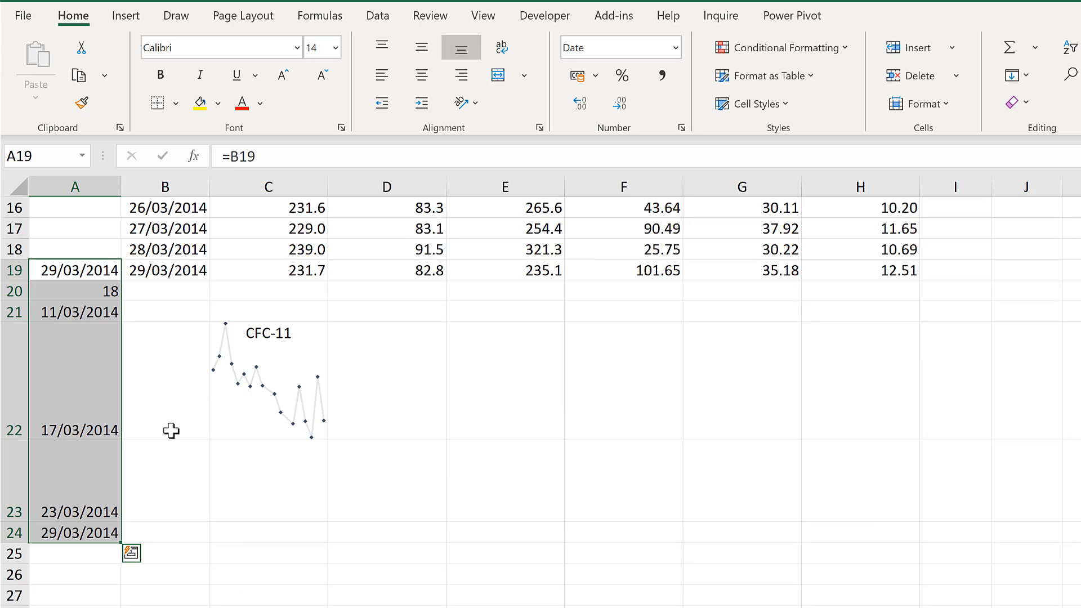
Enter 11-Mar, 17-Mar, 23-Mar and 29-Mar on four separate lines within C23, below the sparkline
left_click(239, 461)
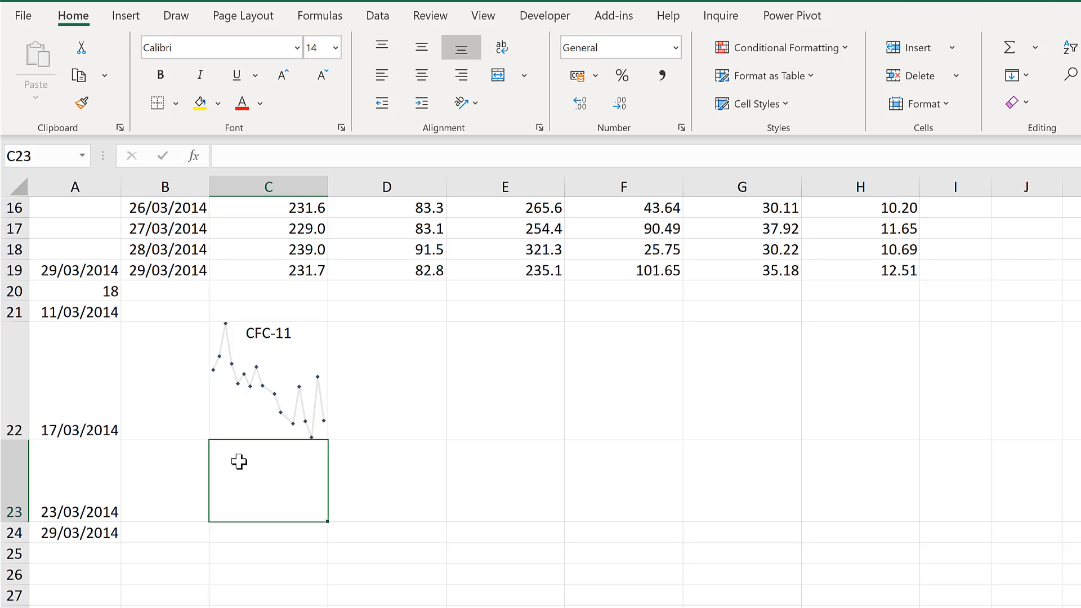
type("11")
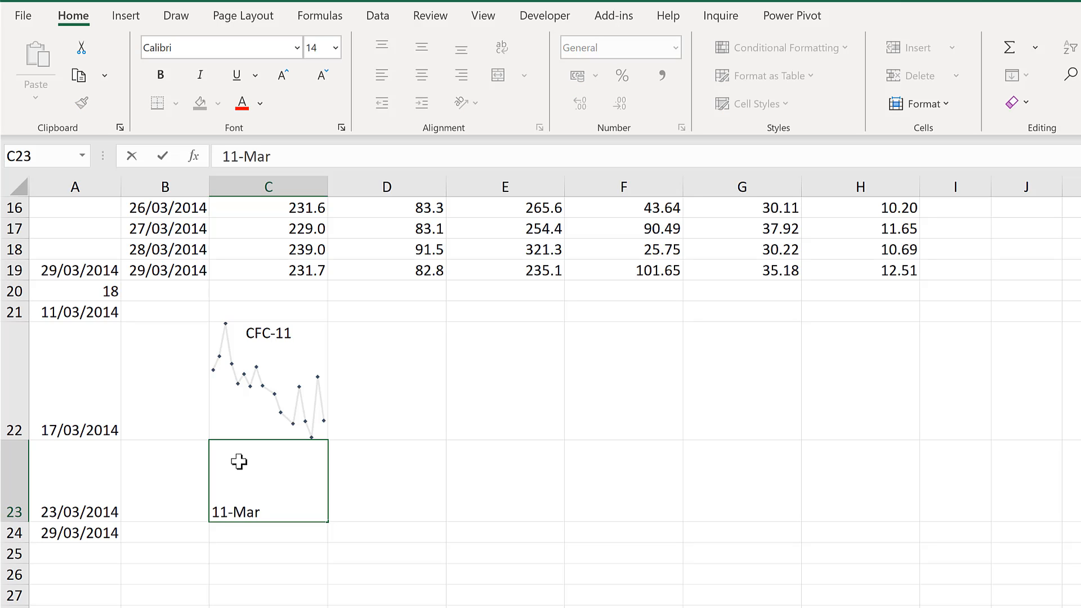
type("-Mar")
key("alt+Return")
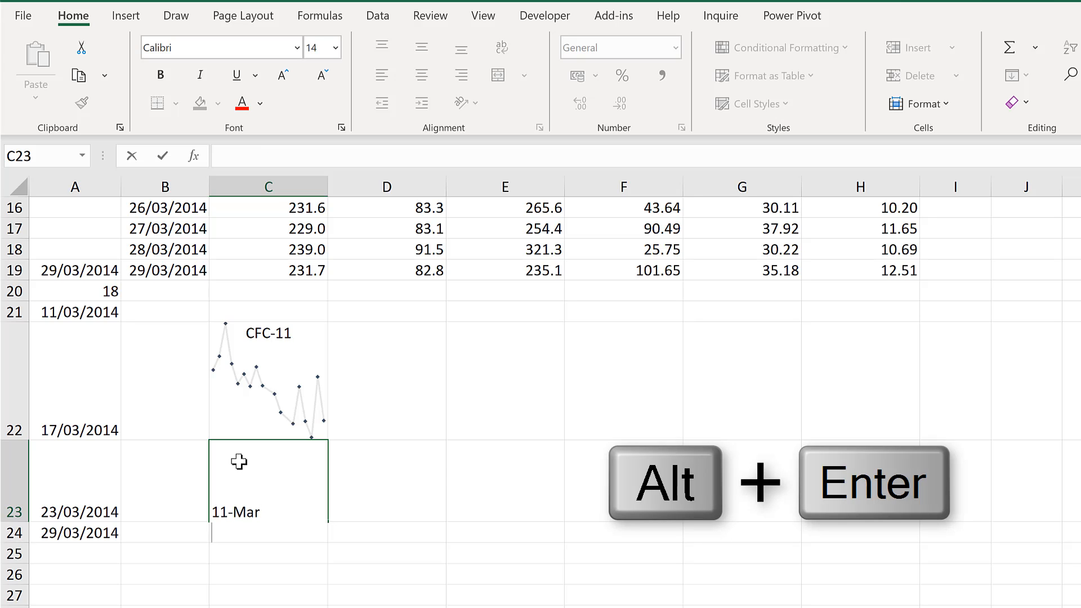
type("17-Mar")
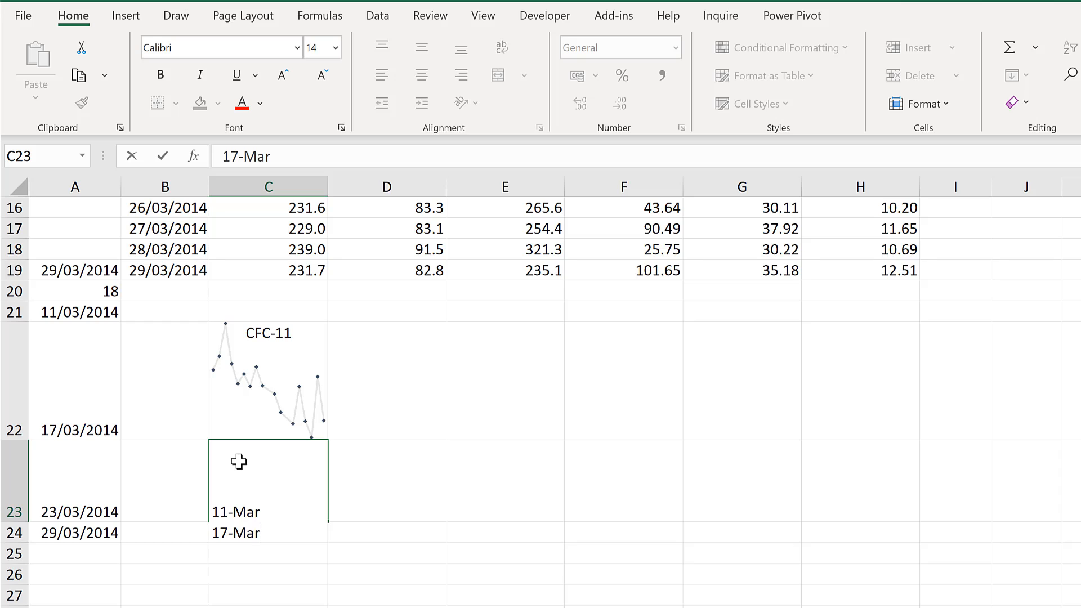
key("alt+Return")
type("23-Mar")
key("alt+Return")
type("29-Mar")
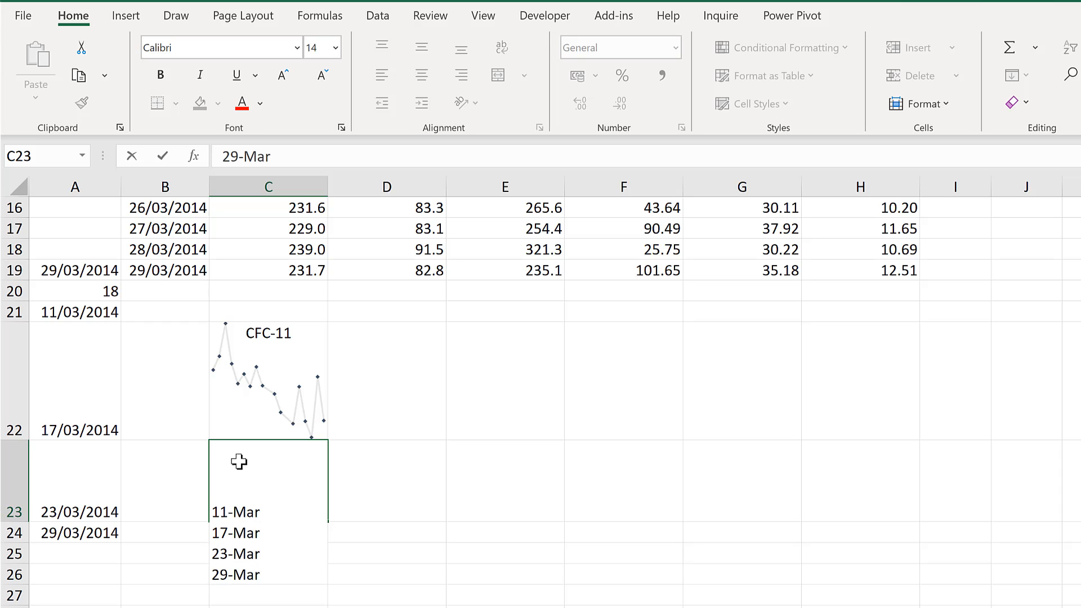
key("Return")
Rotate the date labels in C23 with Rotate Text Up
left_click(293, 481)
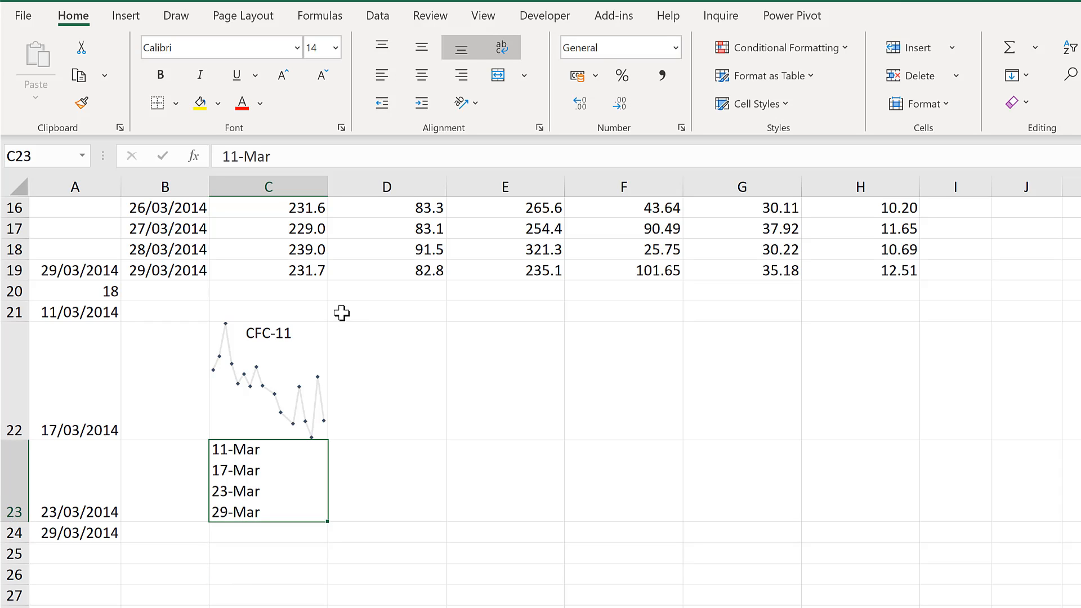
left_click(473, 104)
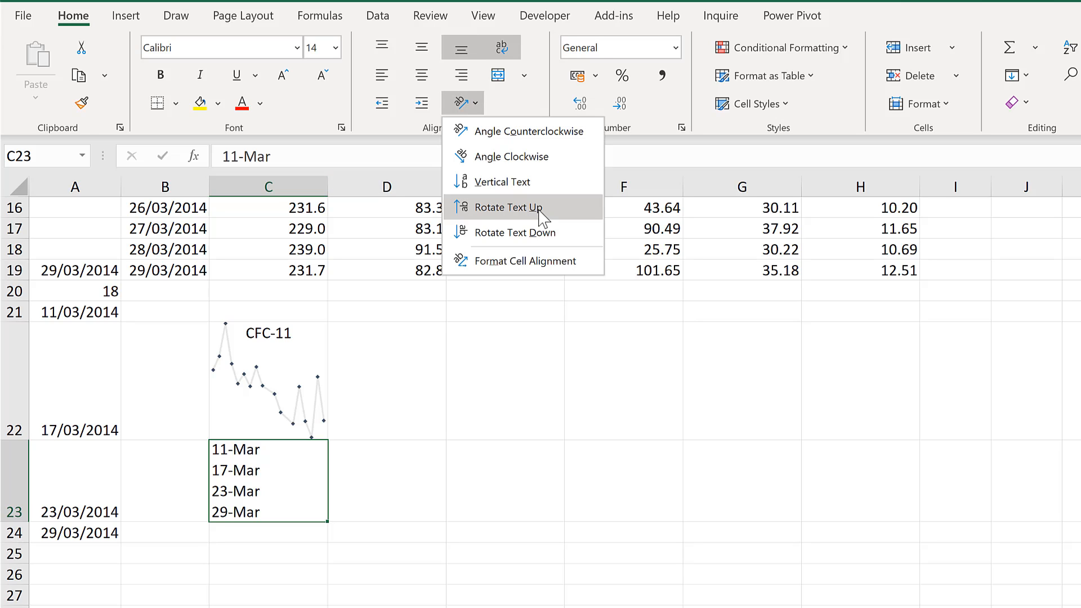
left_click(508, 207)
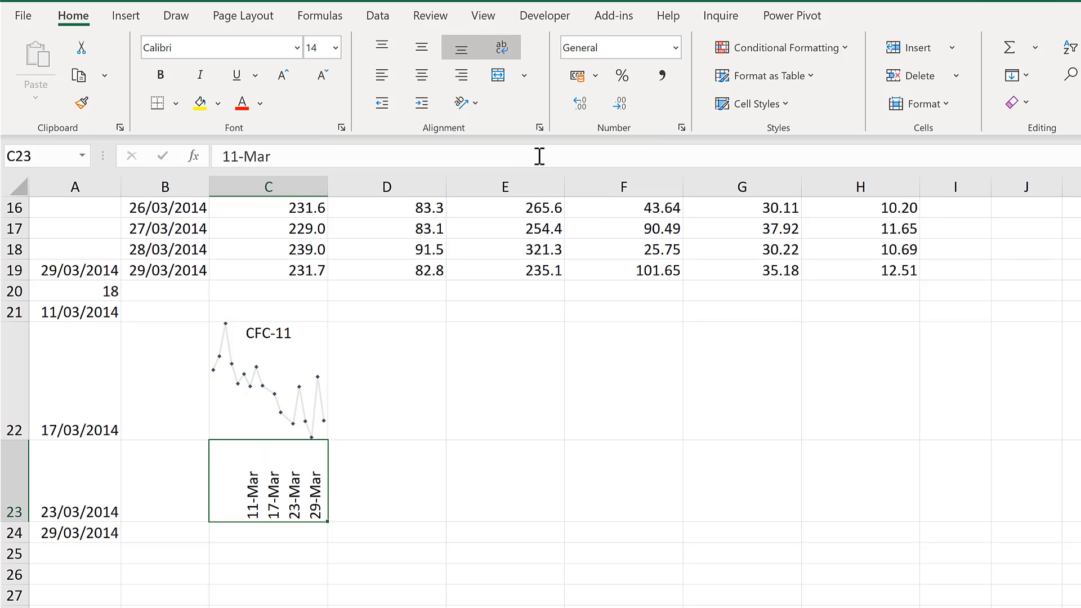
Set the alignment of C23 to Distributed horizontally and Top vertically
left_click(540, 129)
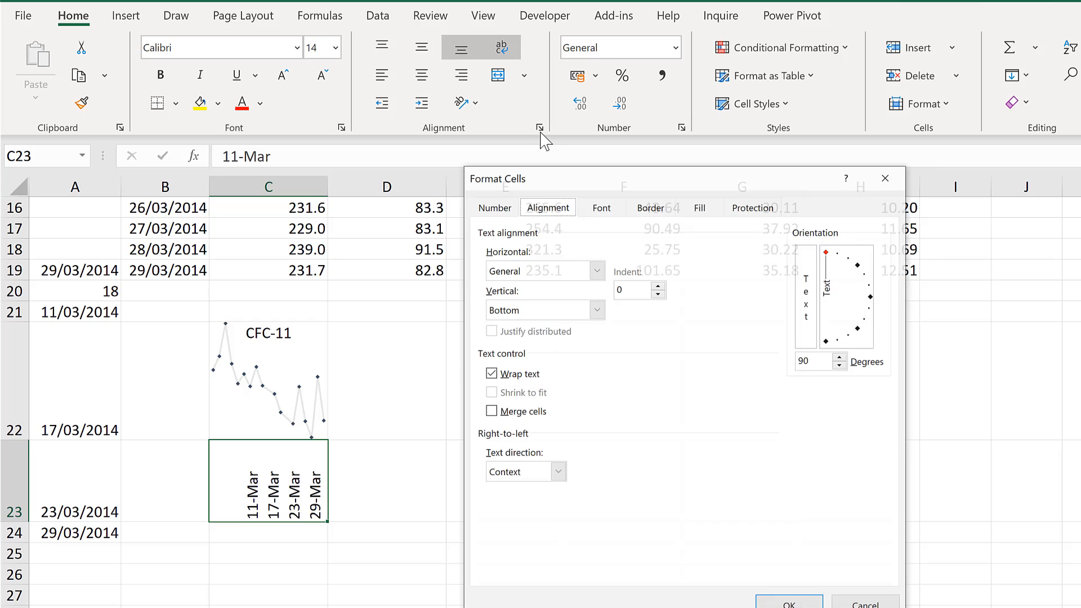
left_click(597, 271)
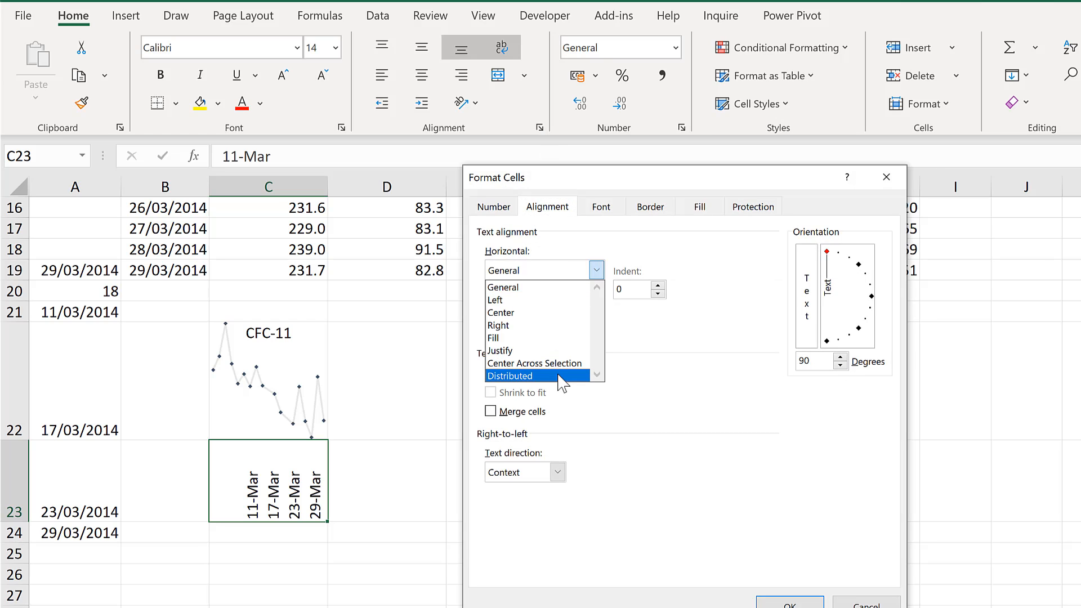
left_click(559, 376)
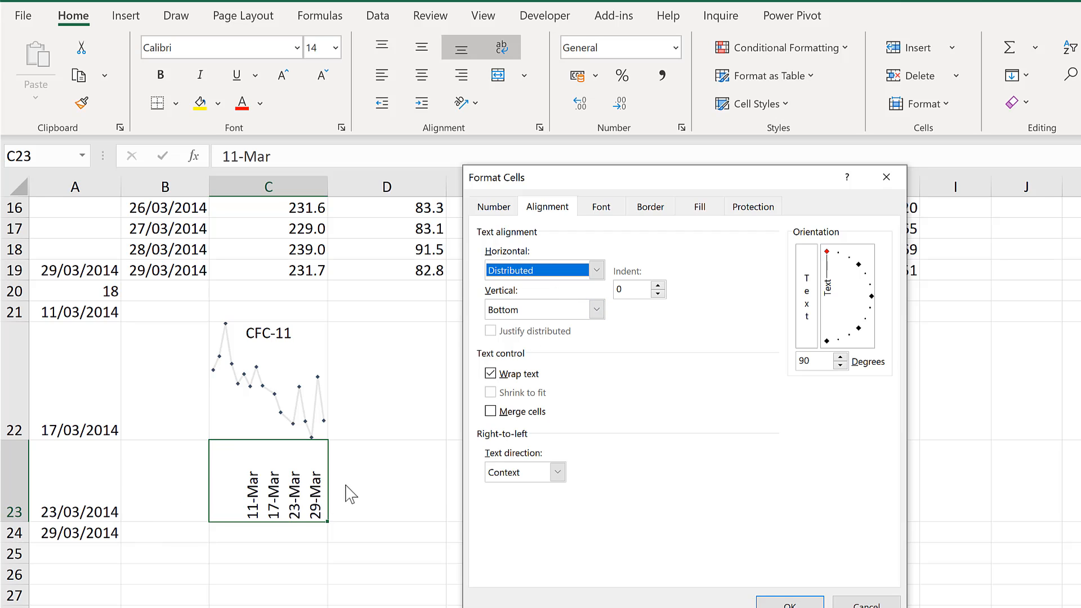
left_click(596, 311)
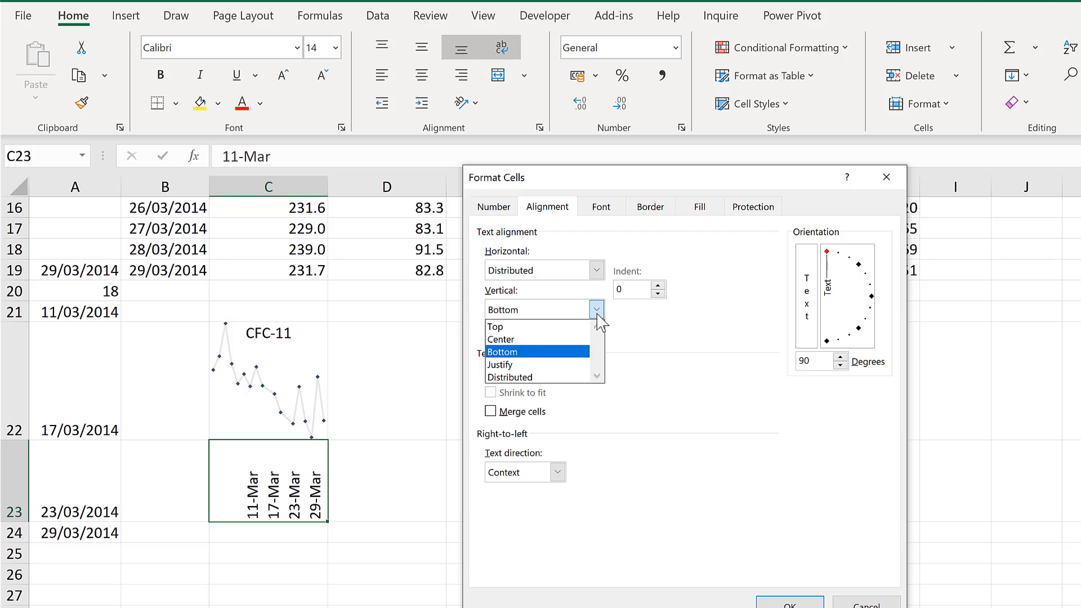
left_click(589, 327)
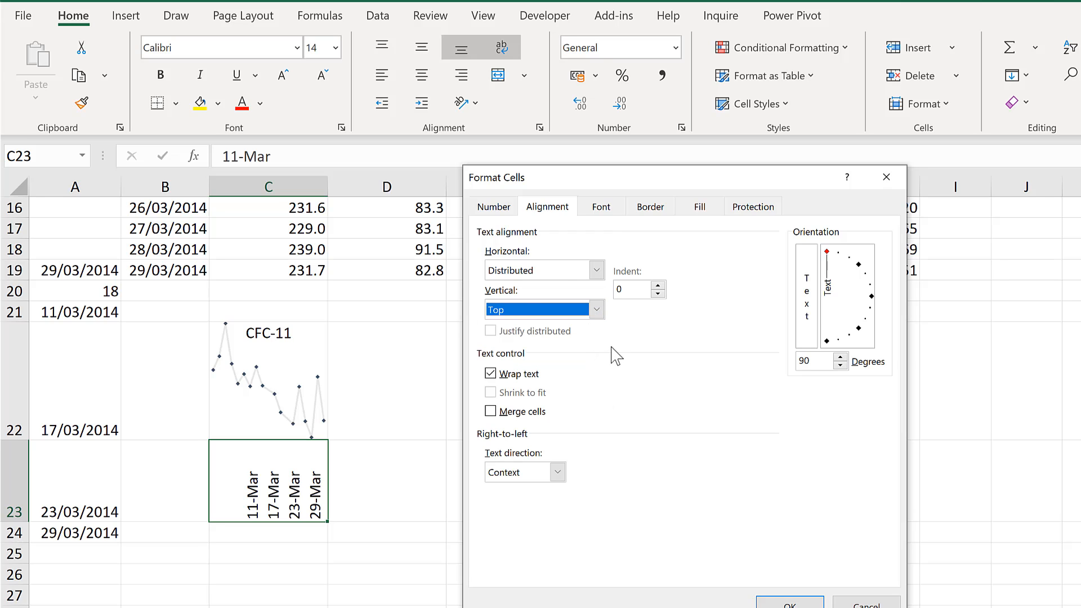
left_click(790, 603)
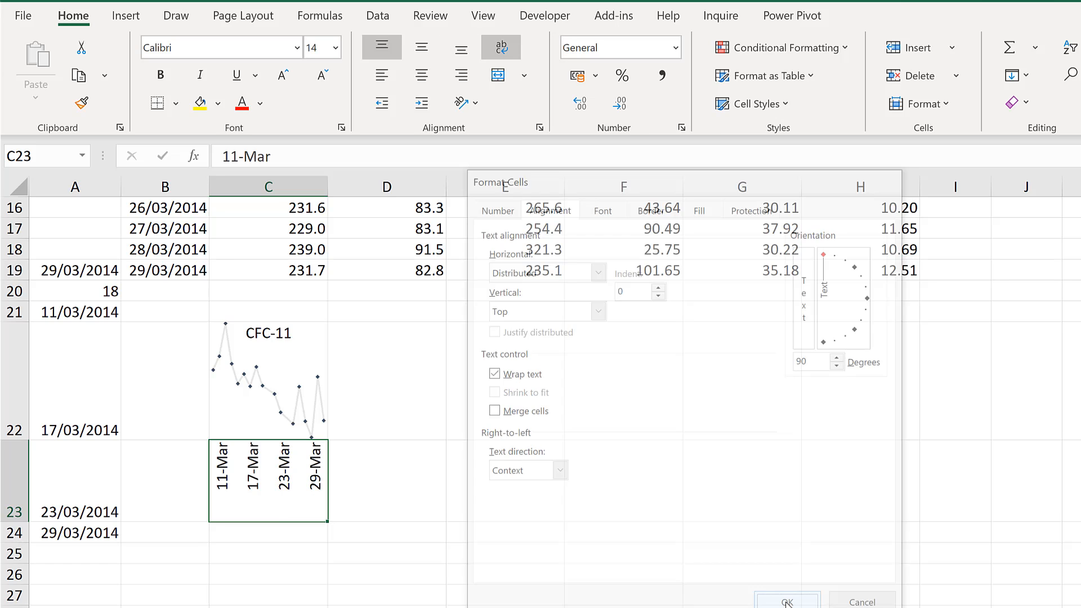
Reduce the font size of the date labels in C23 to 11
left_click(326, 79)
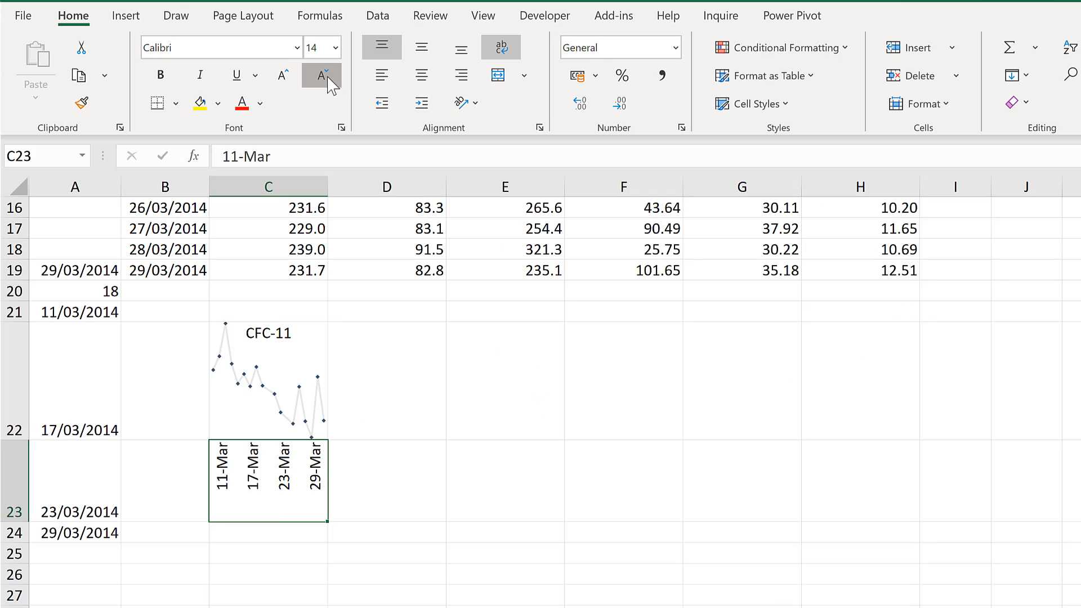
left_click(327, 80)
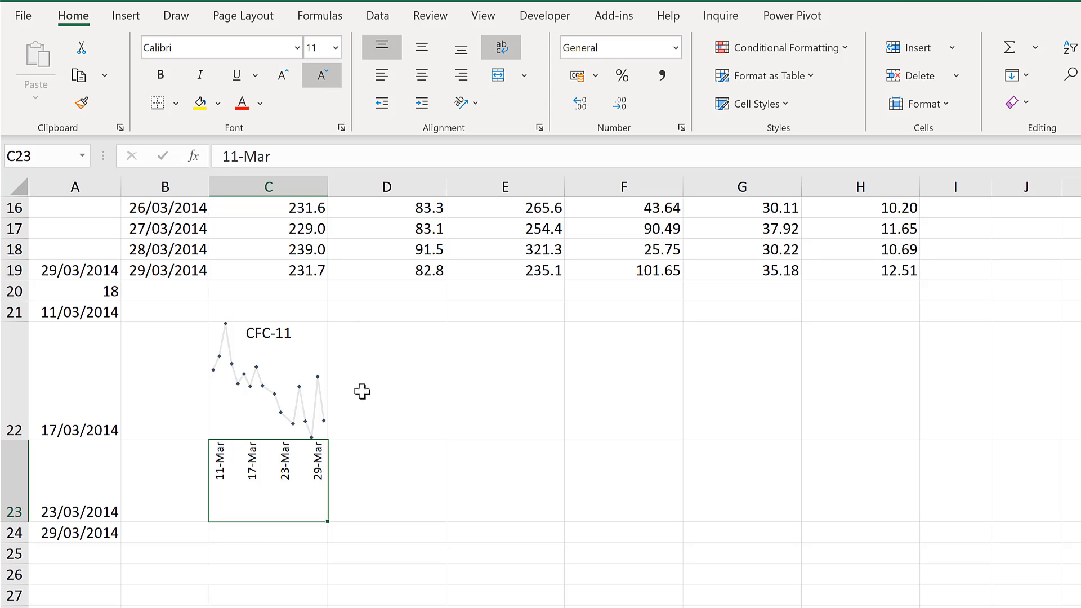
left_click(340, 509)
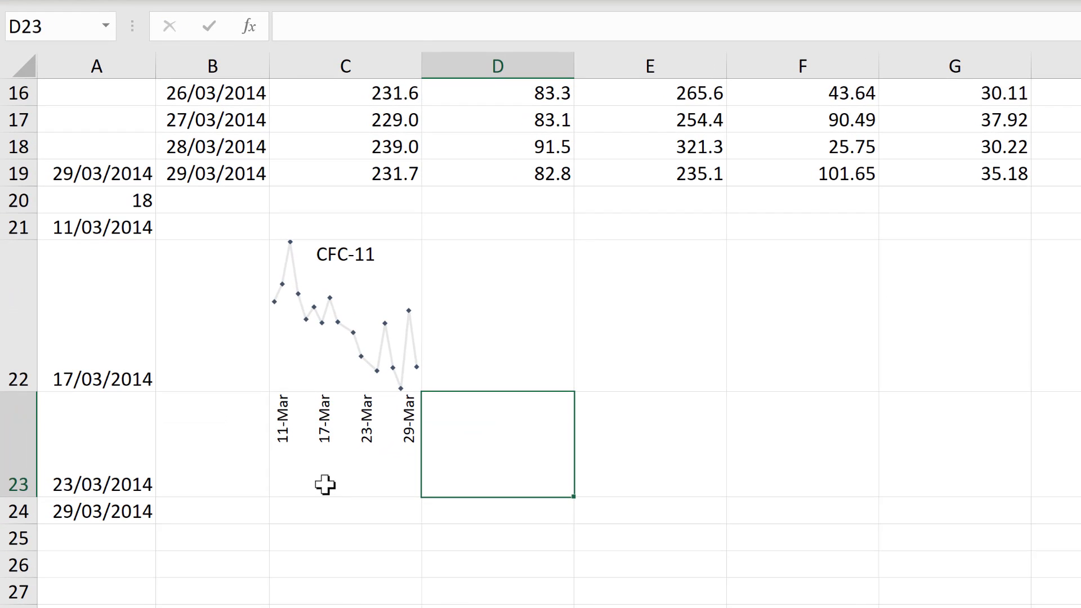
Clear the helper calculations from A19:A24
left_click(323, 486)
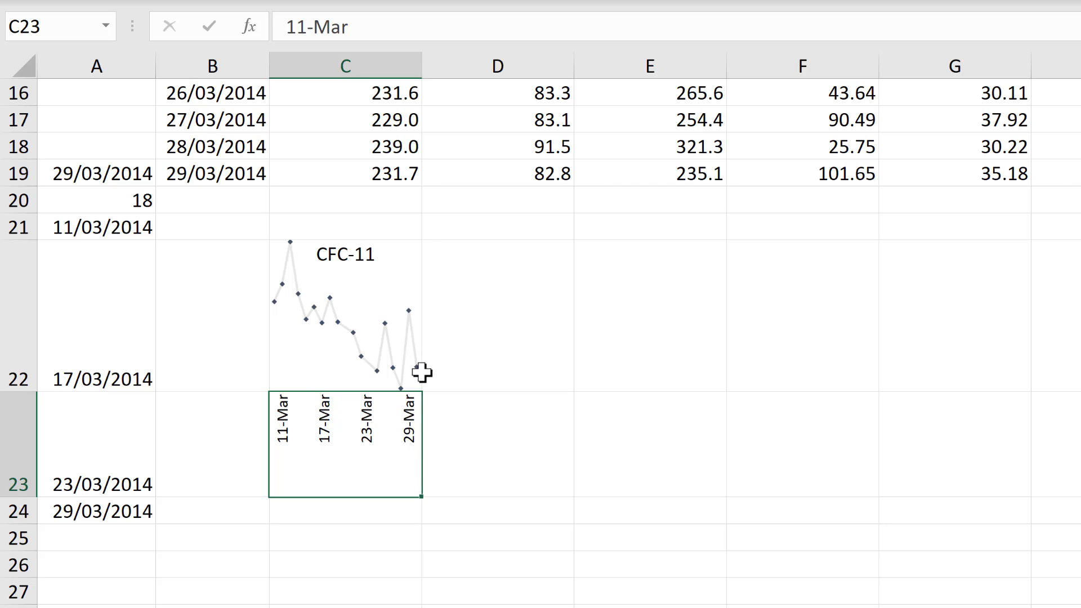
left_click(482, 451)
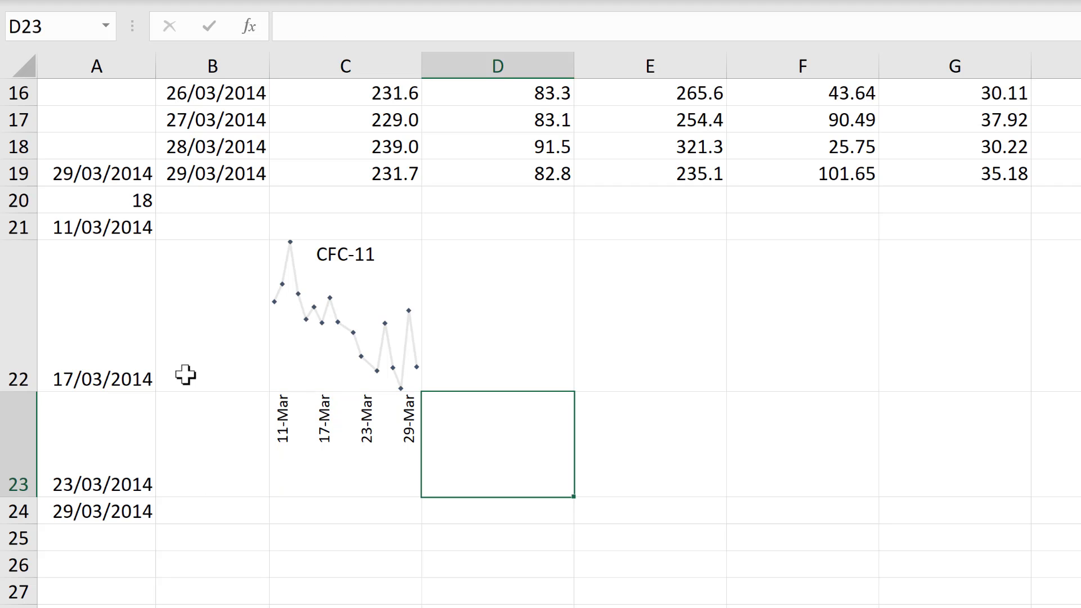
left_click_drag(79, 514, 87, 175)
key("Delete")
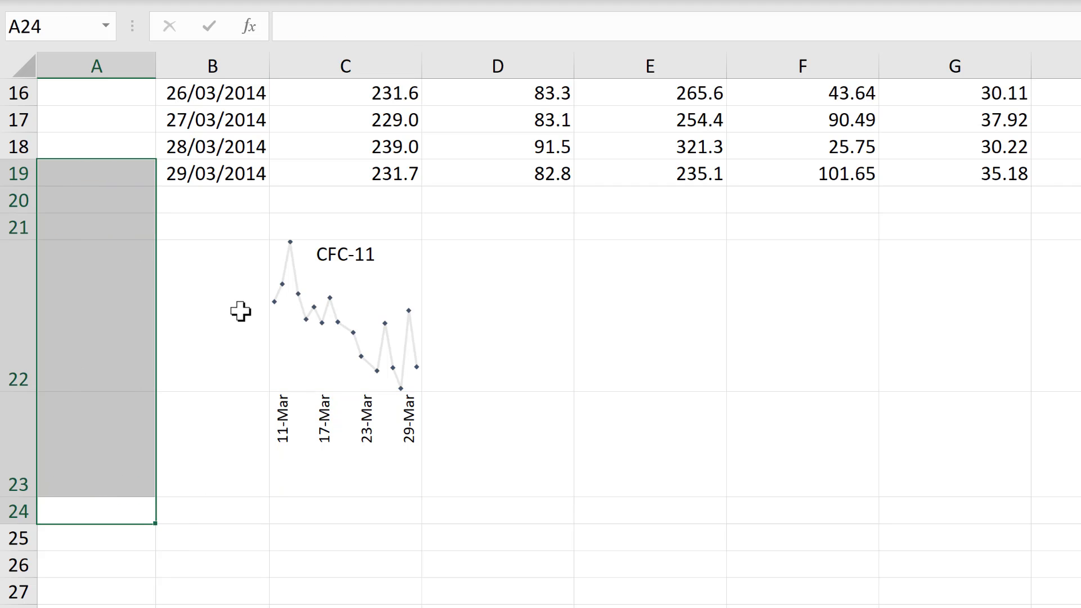
Enter =MAX(C3:C19) in B22 to return the highest CFC-11 value next to the sparkline
left_click(220, 282)
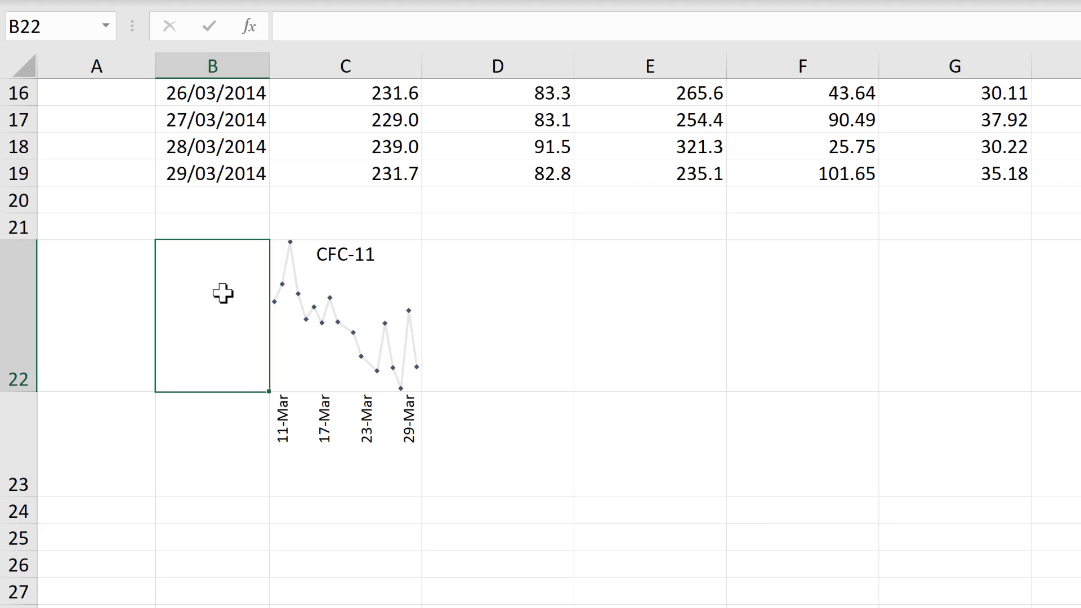
left_click(382, 276)
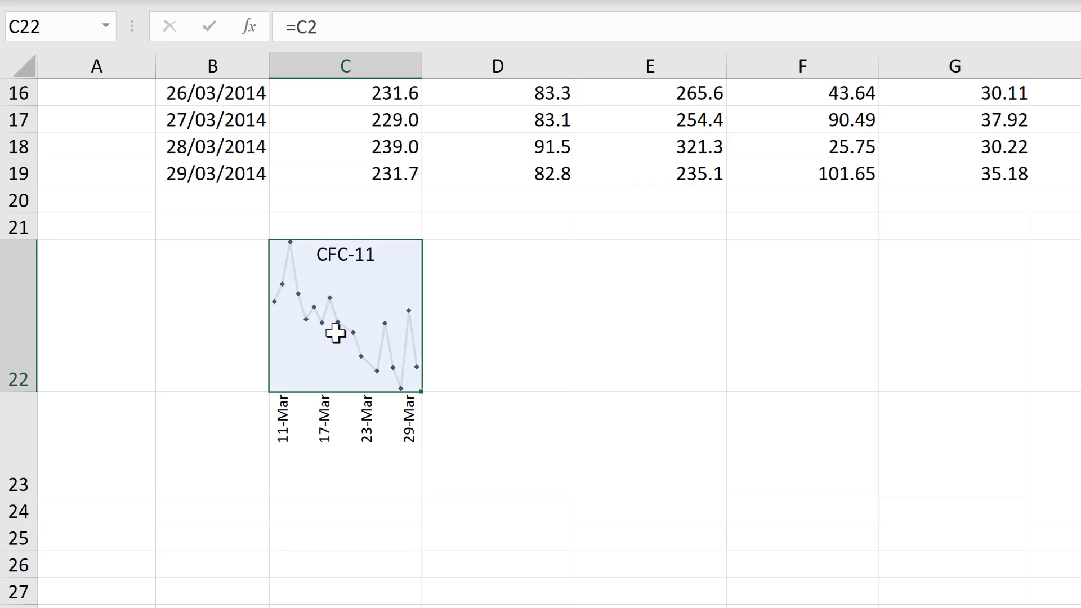
left_click(222, 294)
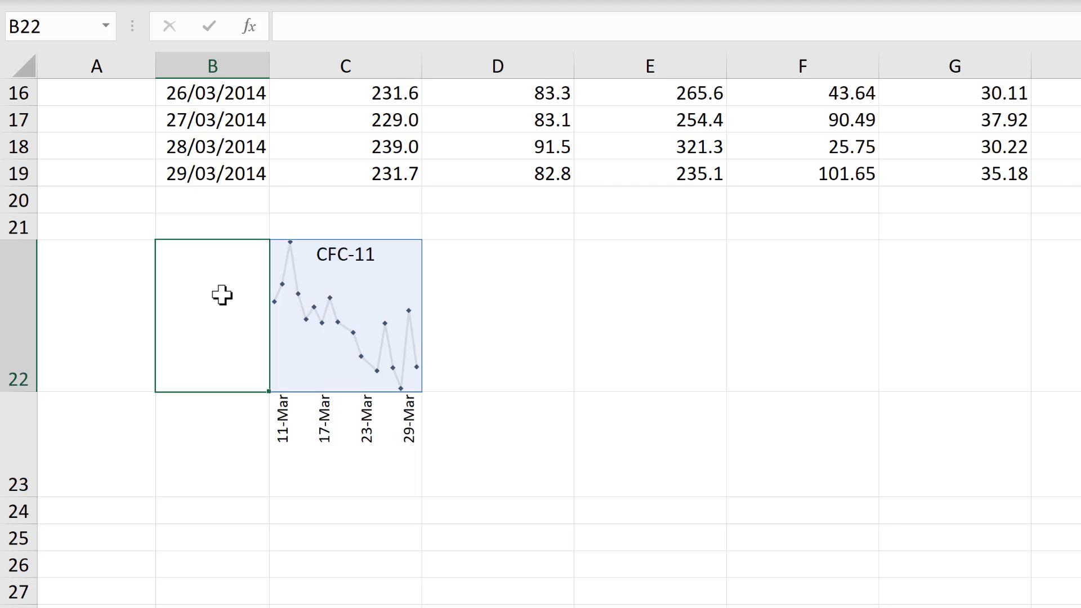
type("=max")
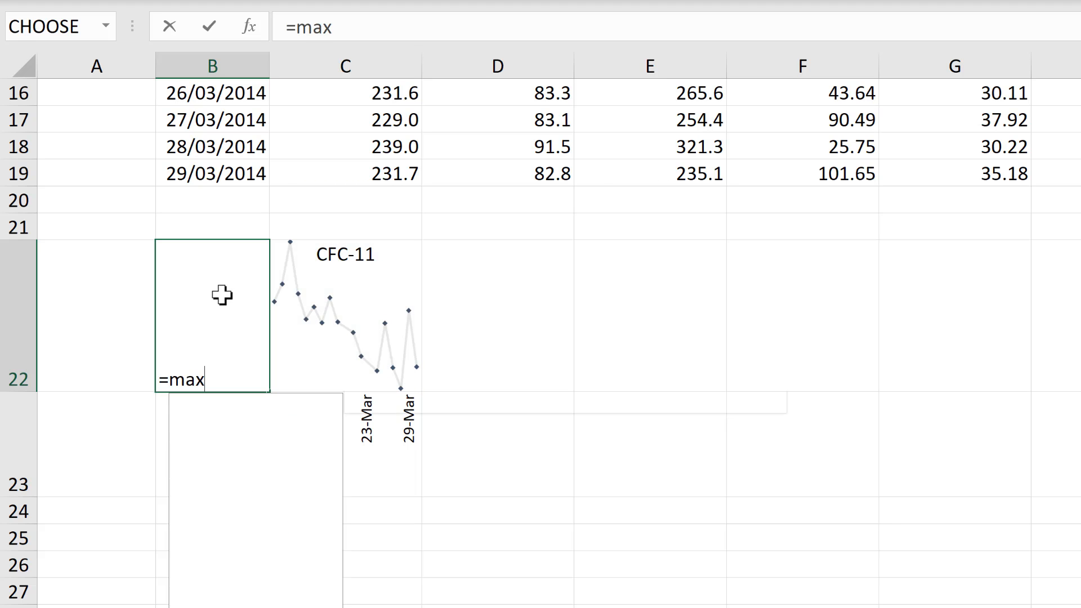
key("Tab")
scroll(222, 295, "up", 1)
scroll(304, 107, "up", 5)
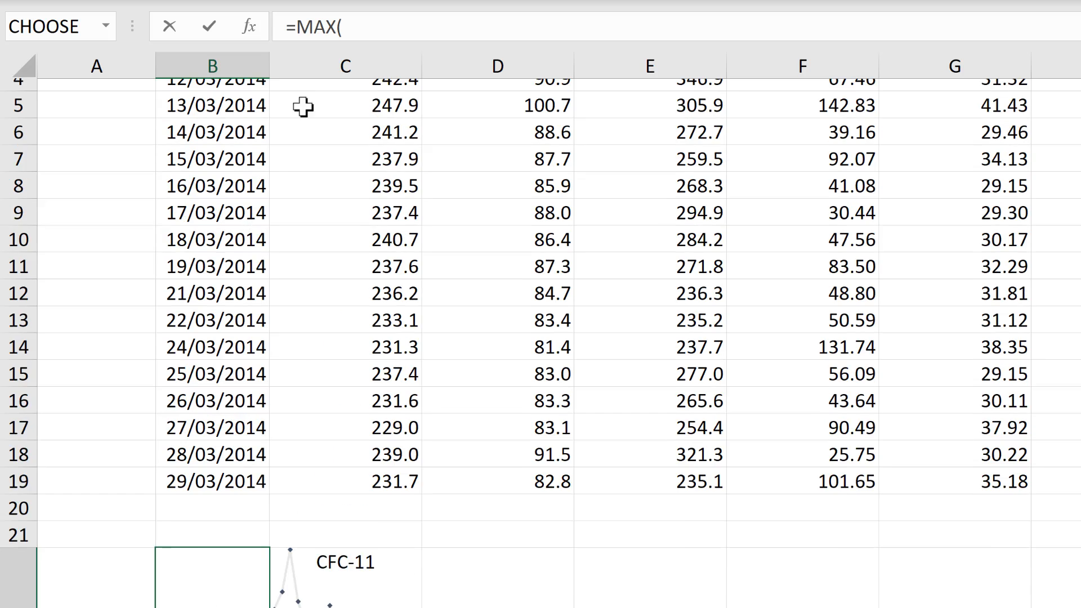
left_click_drag(321, 147, 319, 580)
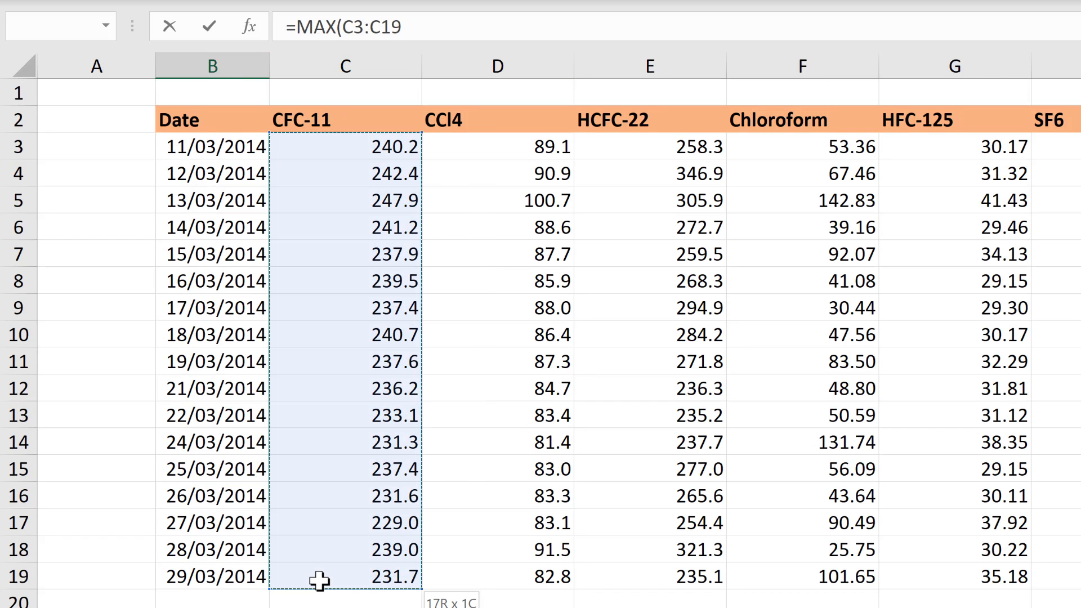
key("Return")
scroll(332, 509, "down", 3)
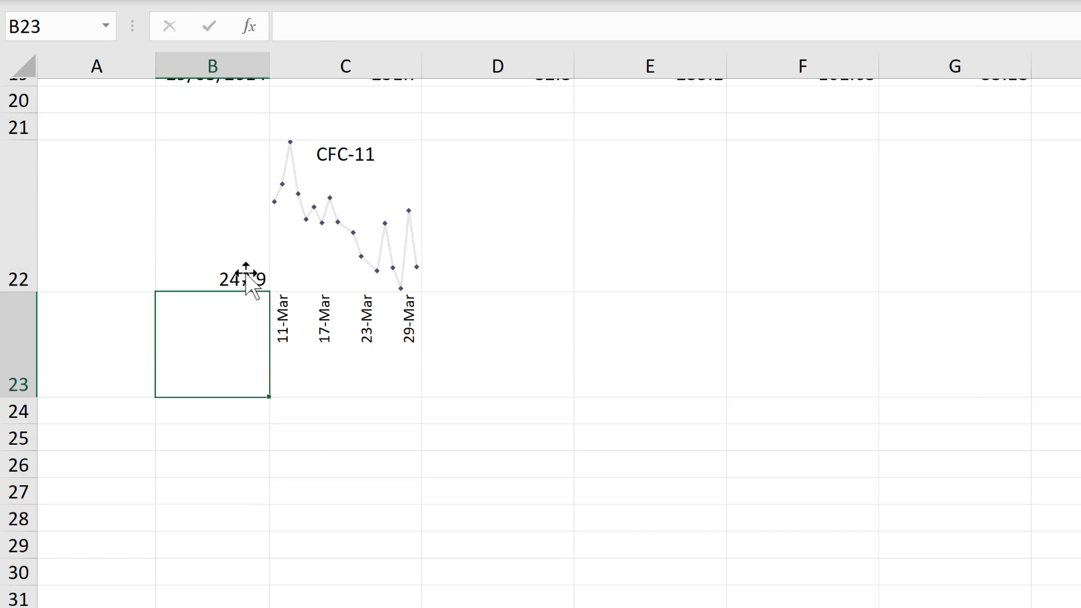
Extend the formula in B22 to =MAX(C3:C19)&MIN(C3:C19) so it returns both the highest and lowest CFC-11 values
left_click(239, 258)
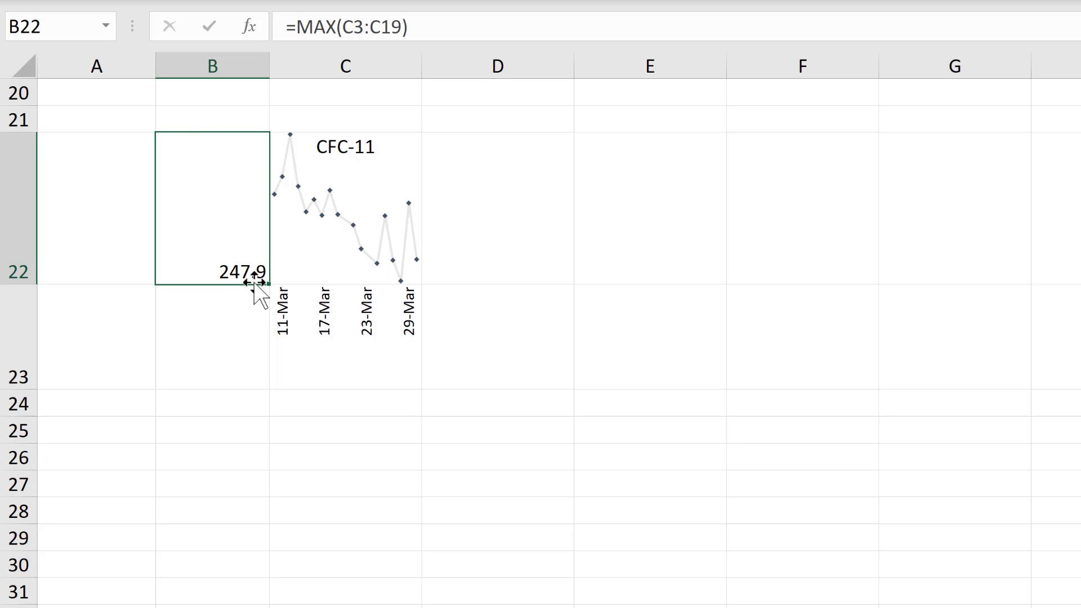
scroll(321, 126, "up", 1)
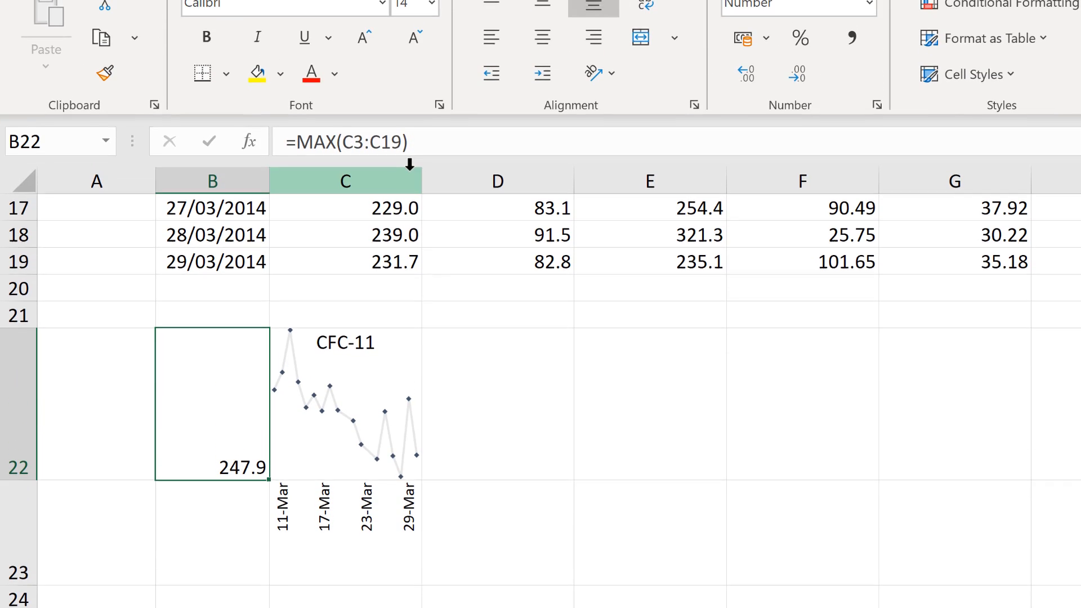
left_click(435, 140)
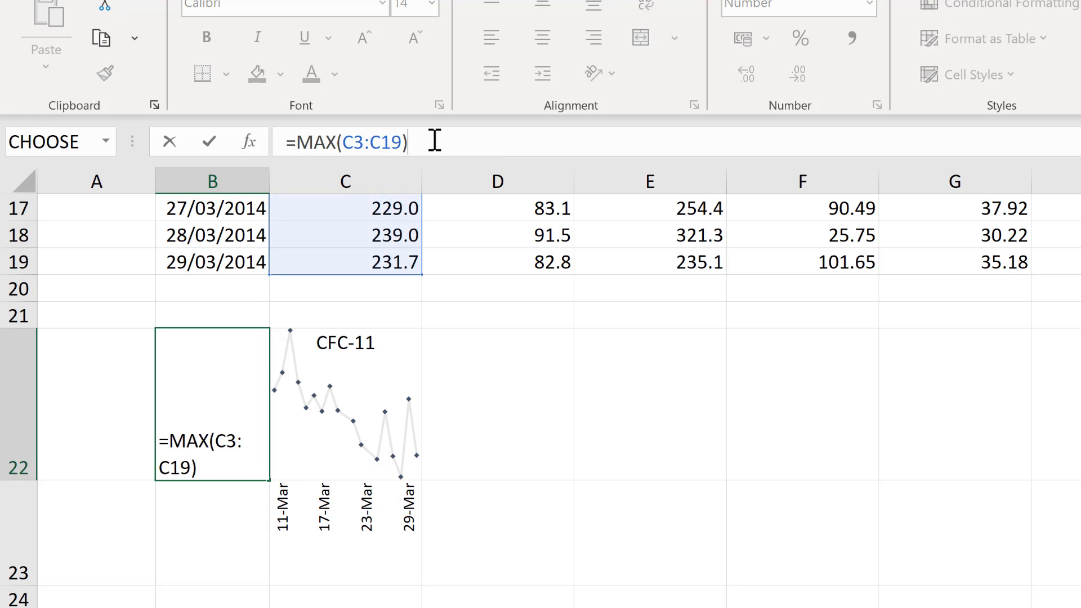
type("&")
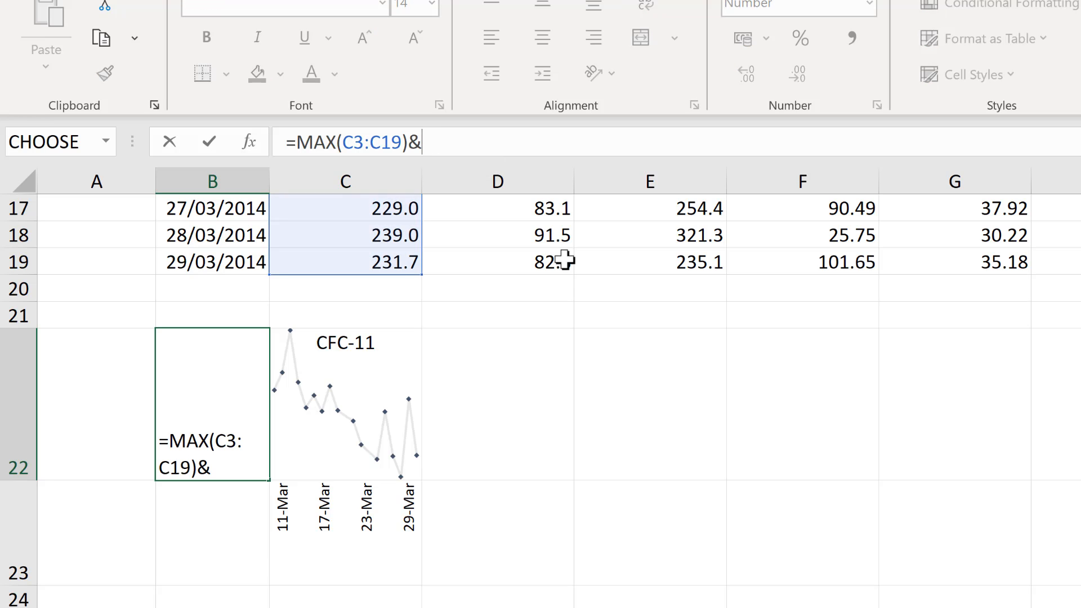
type("MIN")
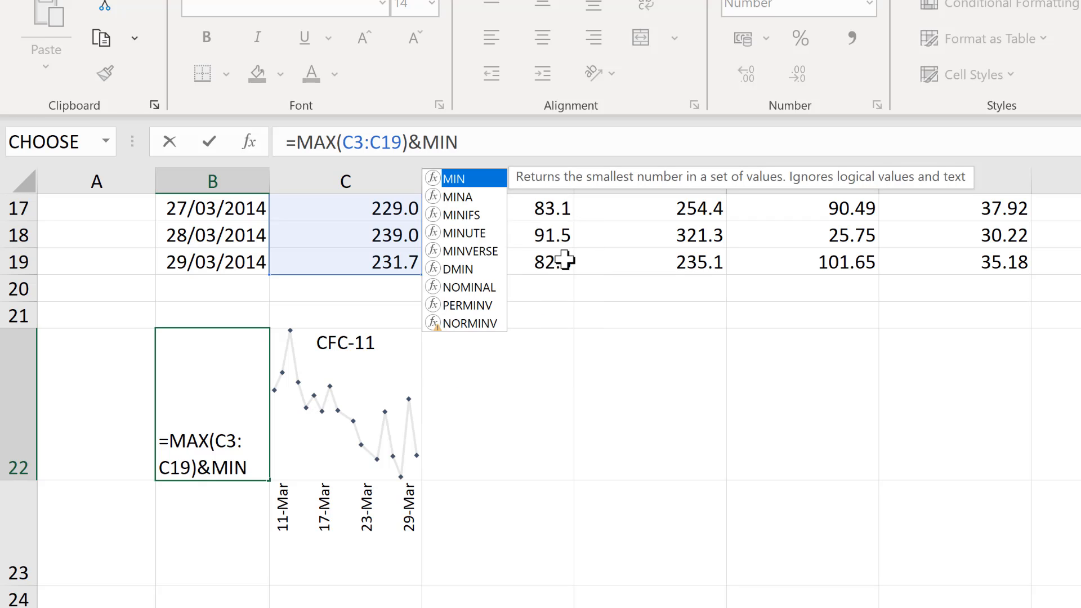
type("(C3")
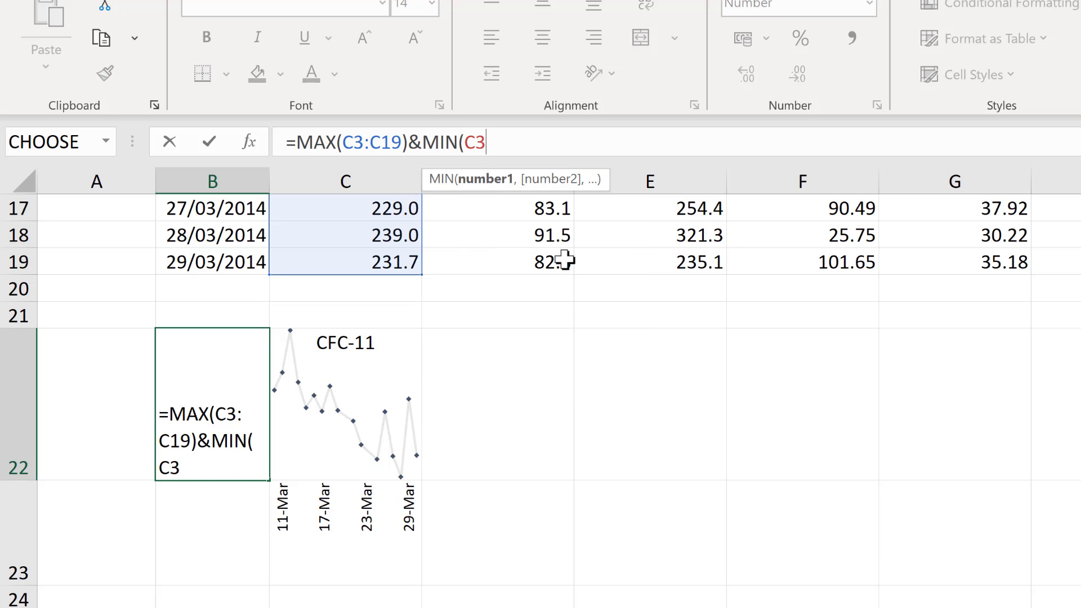
type(":19")
key("BackSpace")
type("C19)")
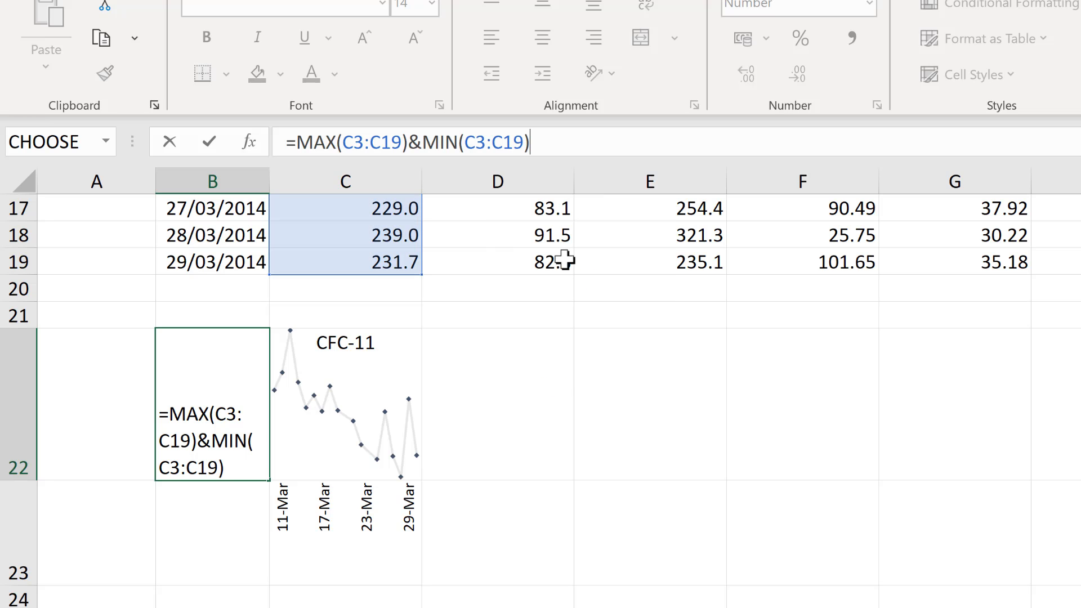
key("Return")
Widen column B and insert a line break in the B22 formula, making it =MAX(C3:C19)&CHAR(10)&MIN(C3:C19)
left_click(222, 384)
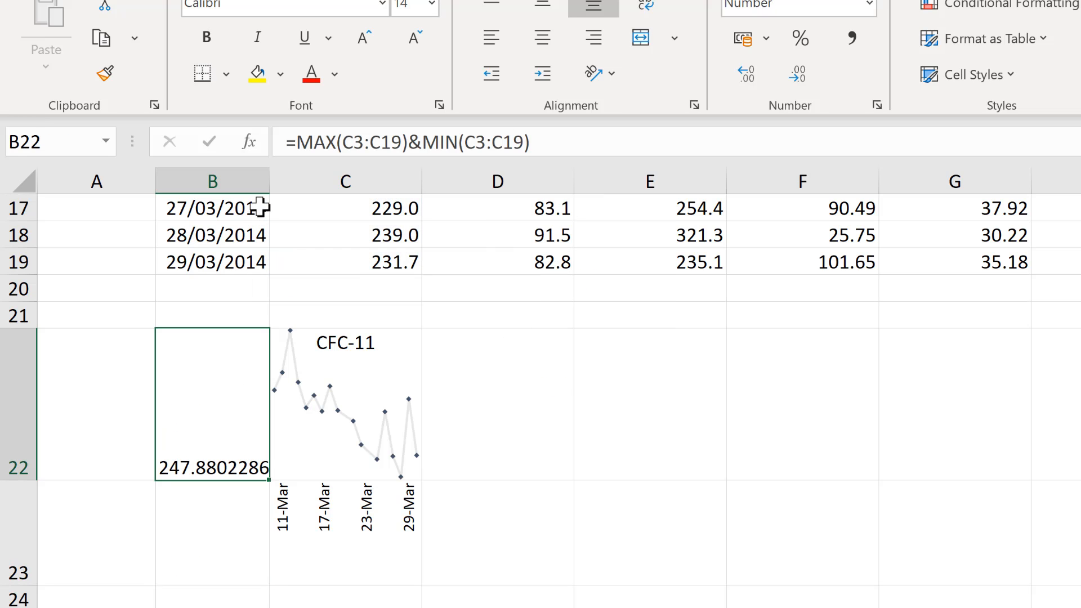
left_click_drag(269, 181, 587, 195)
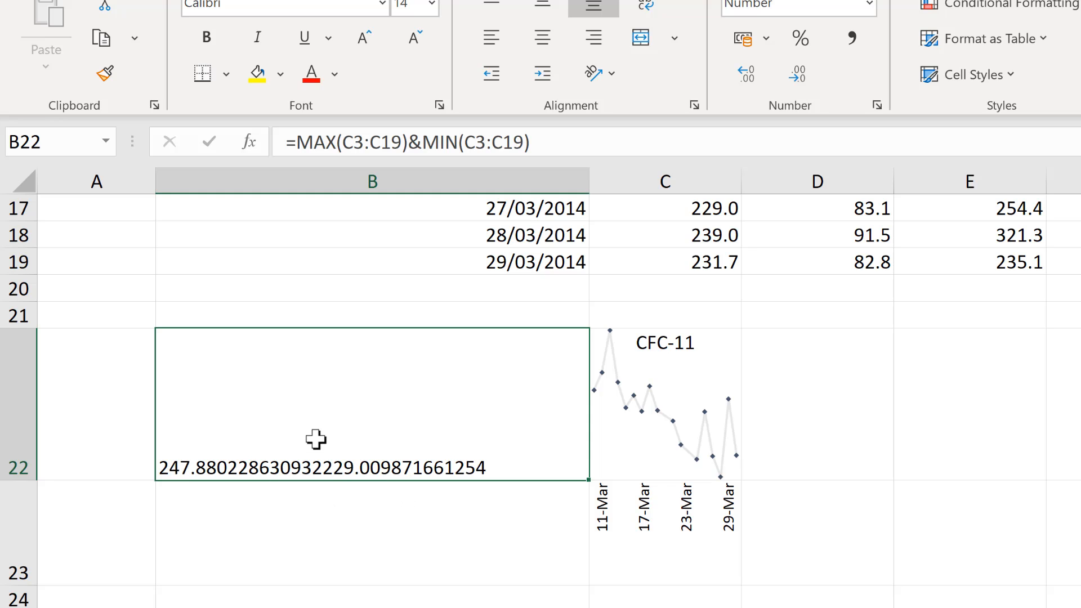
left_click(421, 142)
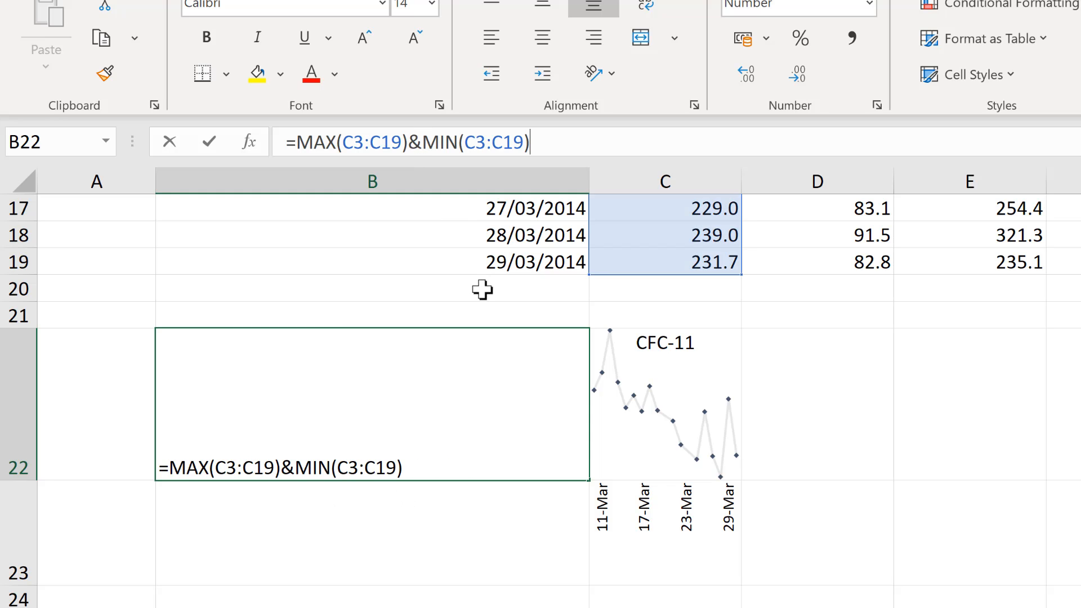
type("CHAR")
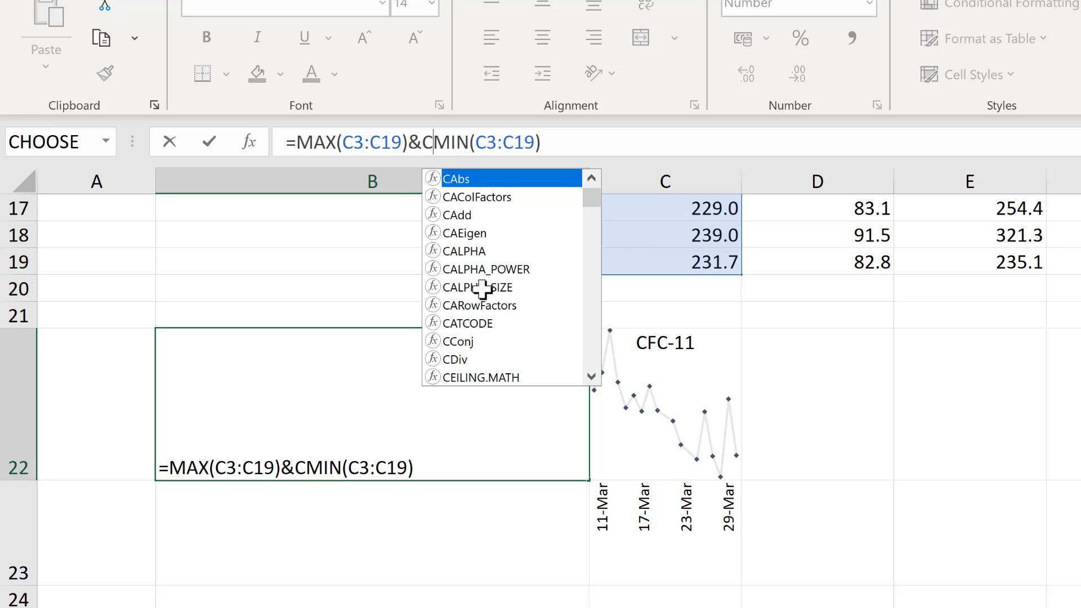
type("(")
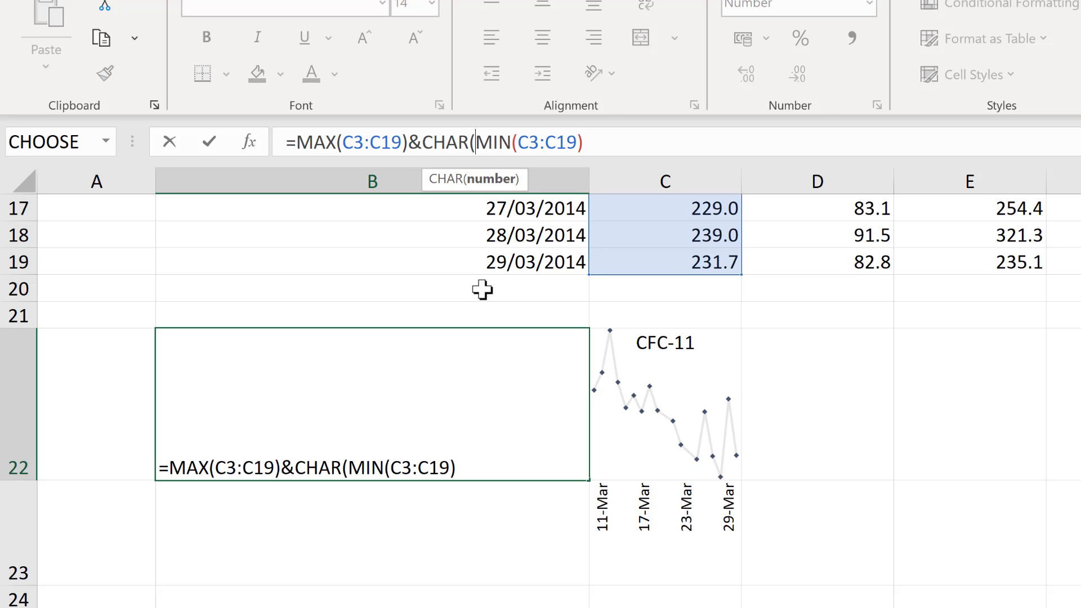
type("10")
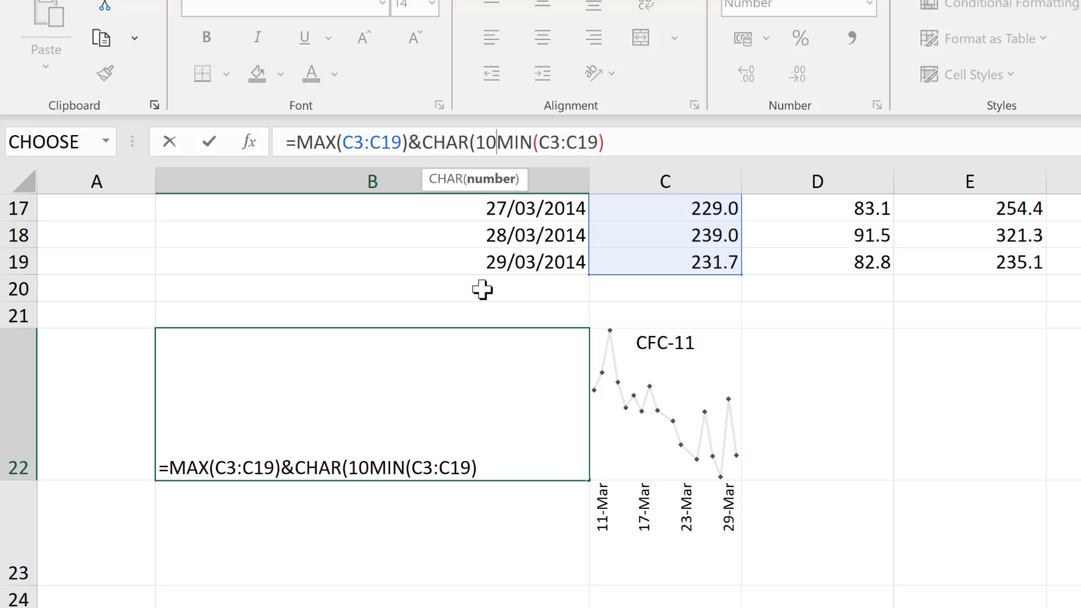
type(")&")
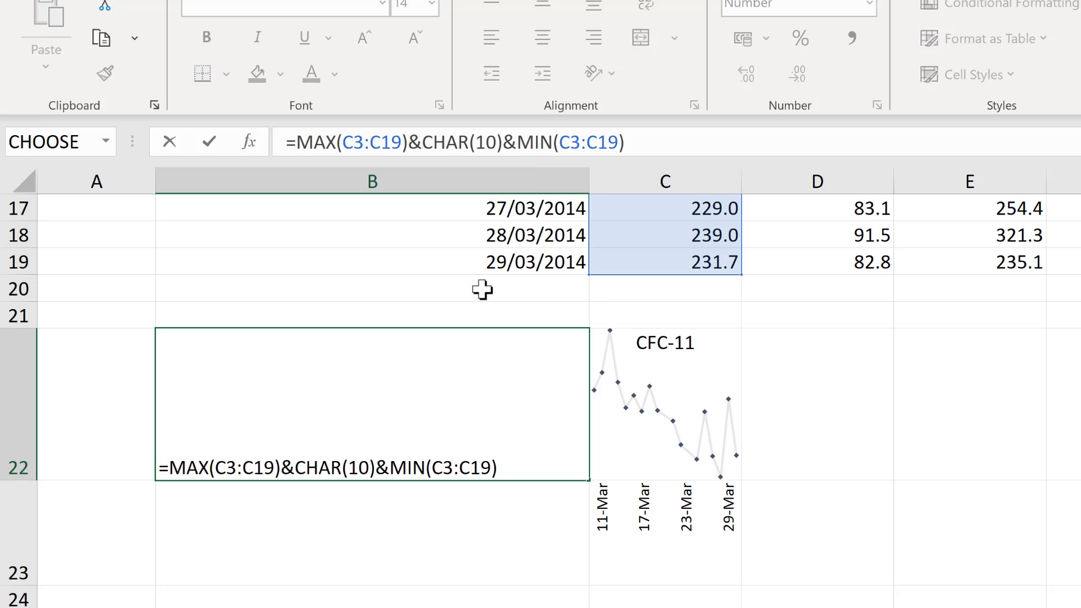
key("Return")
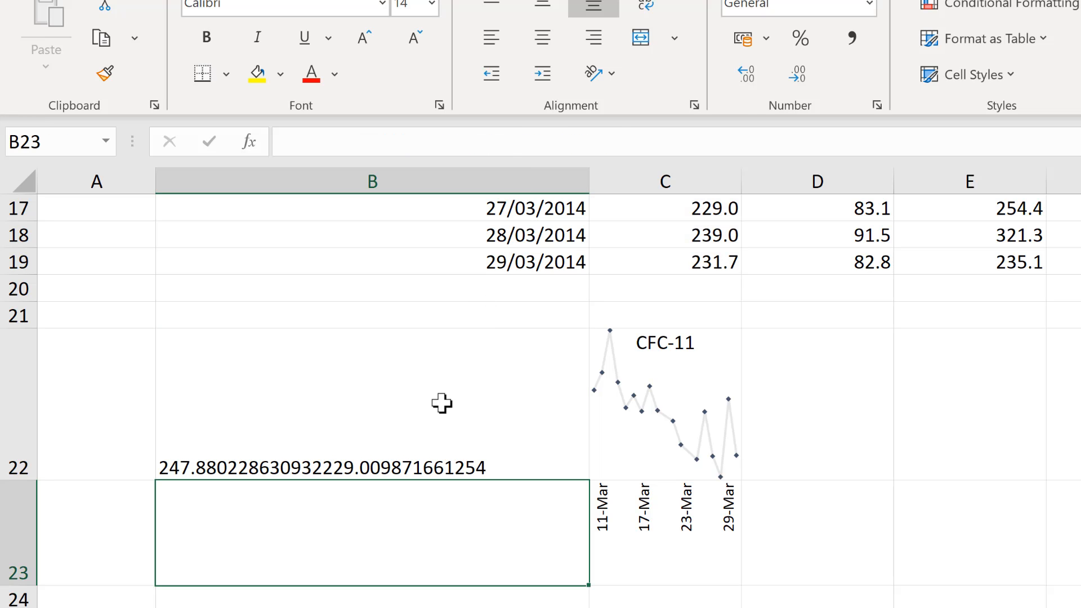
Set the alignment of B22 to Right (Indent) horizontally and Distributed vertically, and narrow column B
left_click(442, 403)
left_click(687, 101)
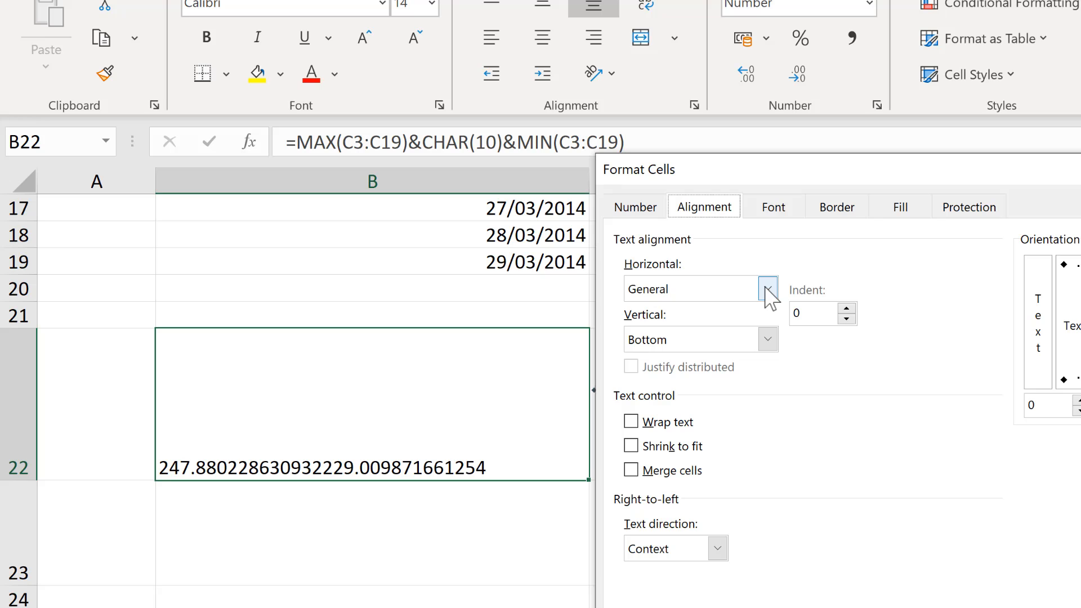
left_click(768, 340)
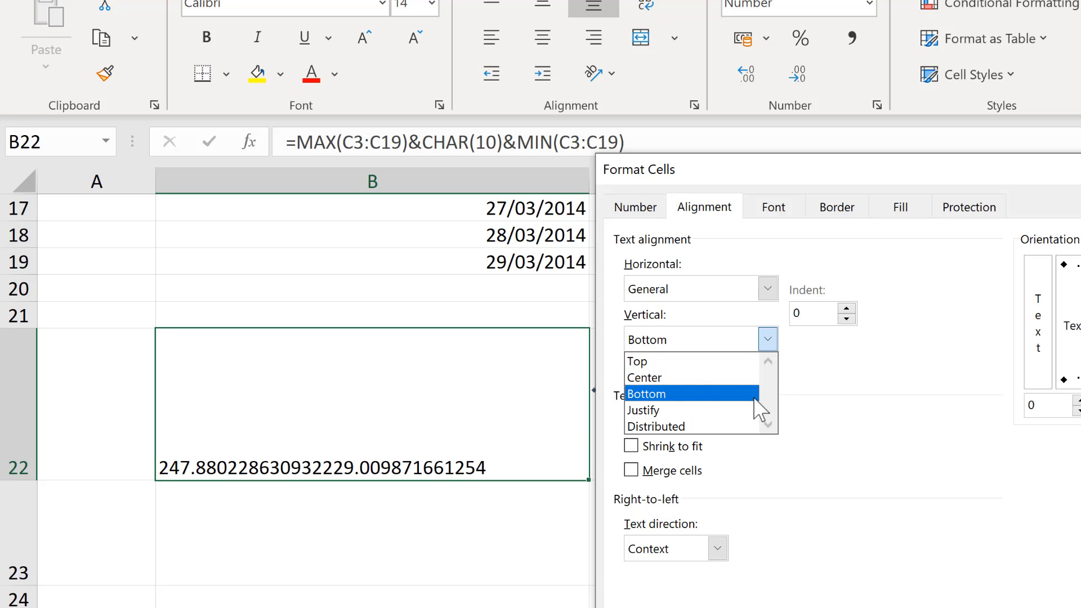
left_click(739, 426)
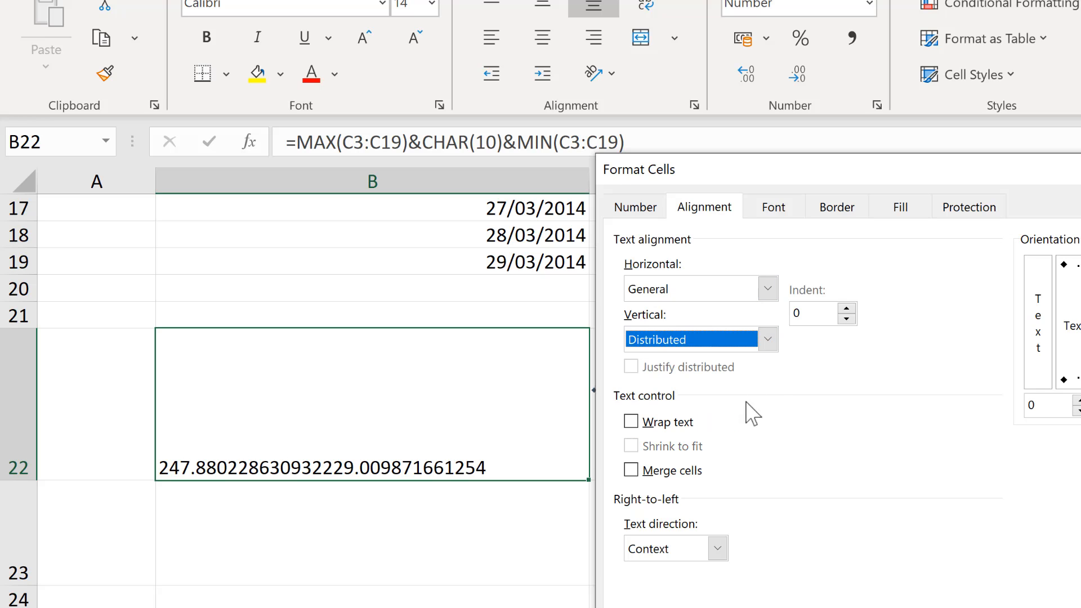
left_click(772, 290)
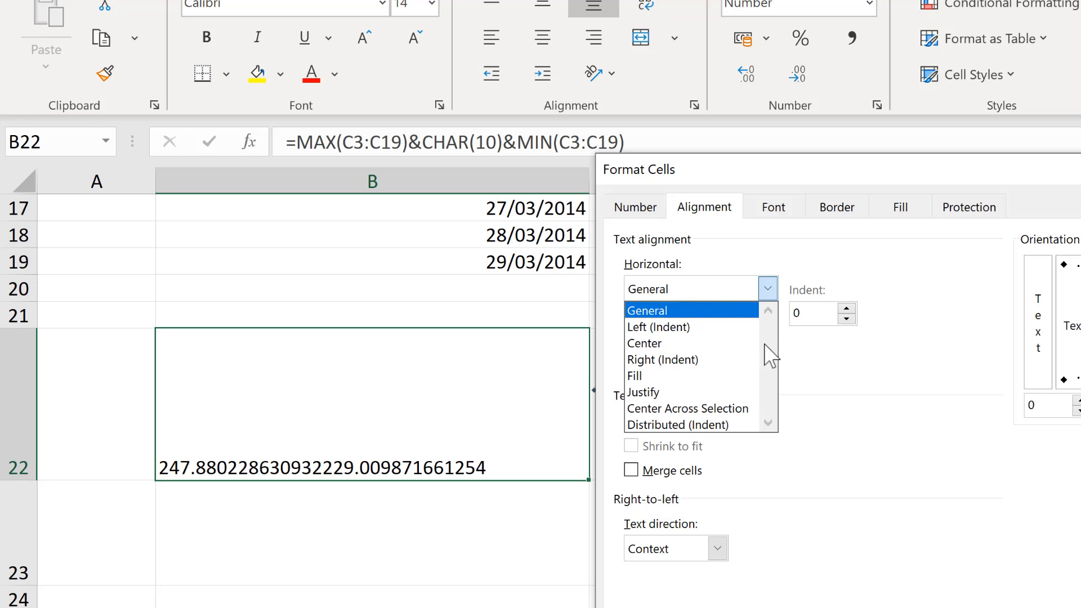
left_click(758, 358)
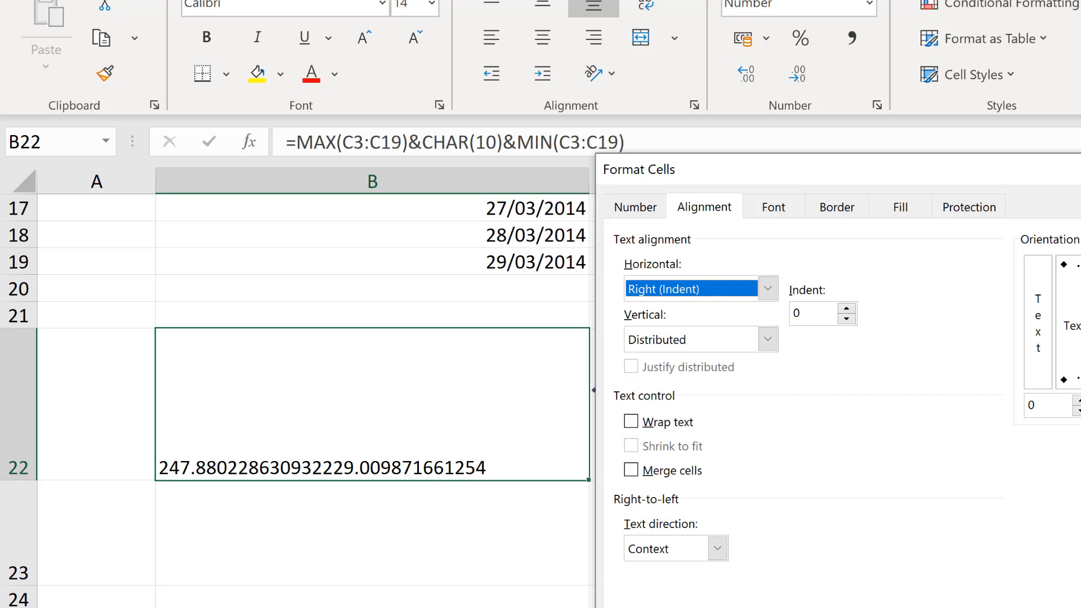
key("Return")
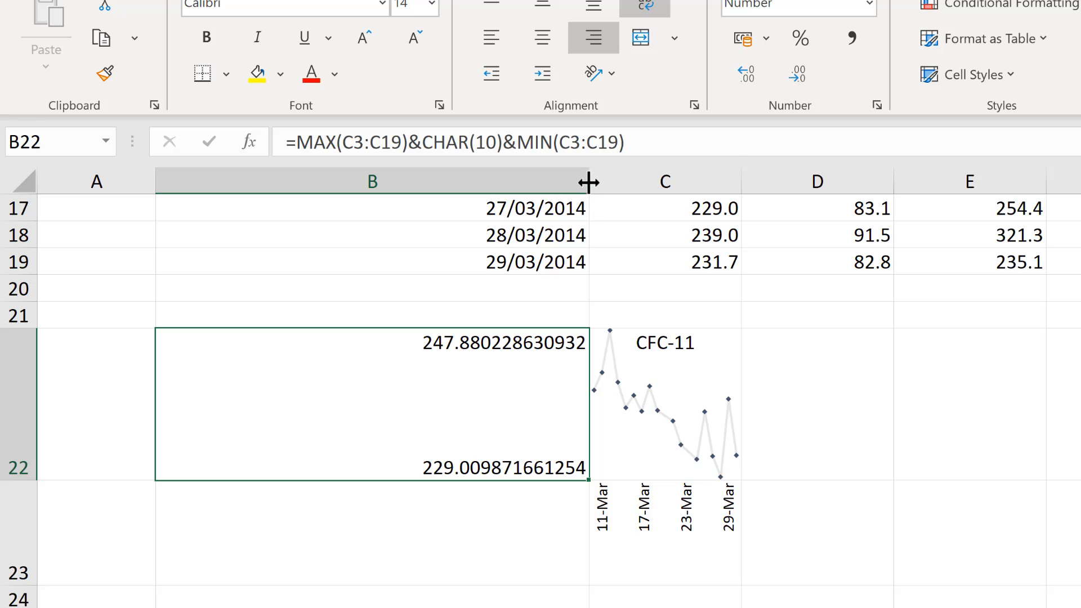
left_click_drag(588, 182, 418, 202)
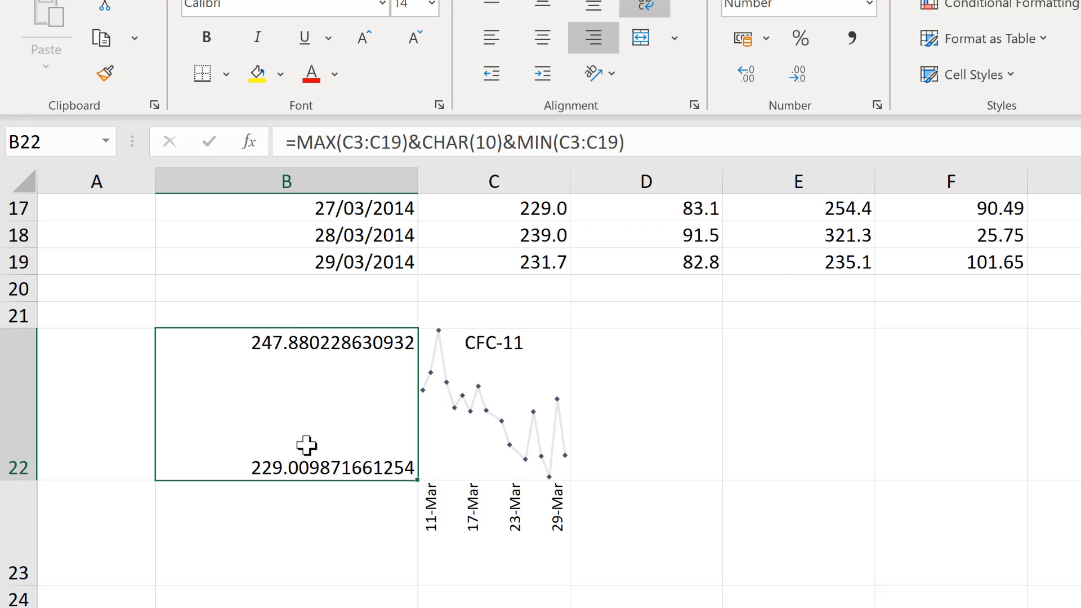
Round both values in B22 to whole numbers with =ROUND(MAX(C3:C19),0)&CHAR(10)&ROUND(MIN(C3:C19),0)
left_click(302, 148)
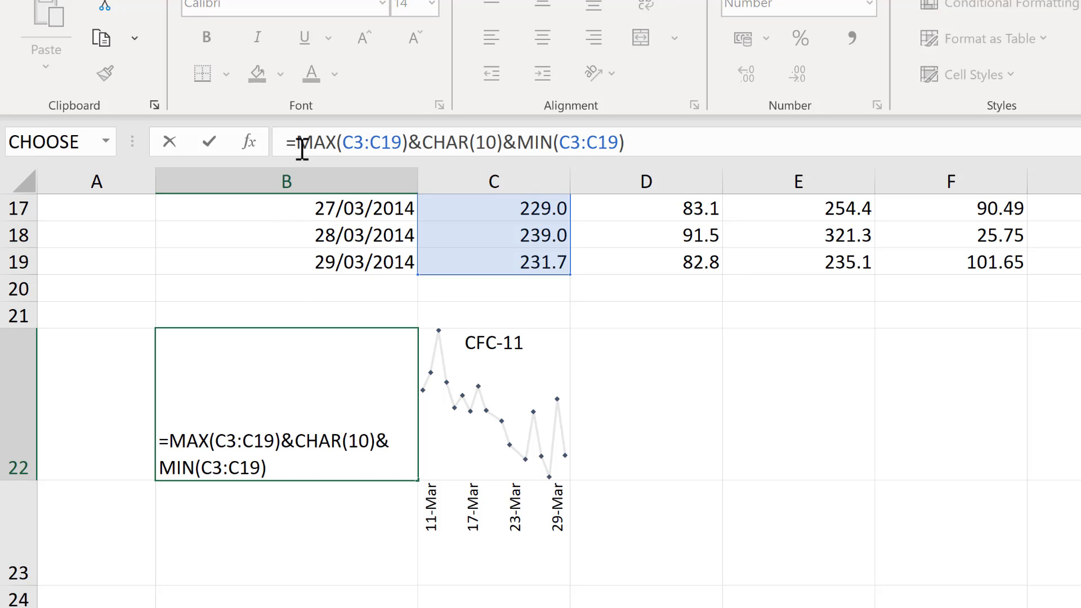
type("ROUND")
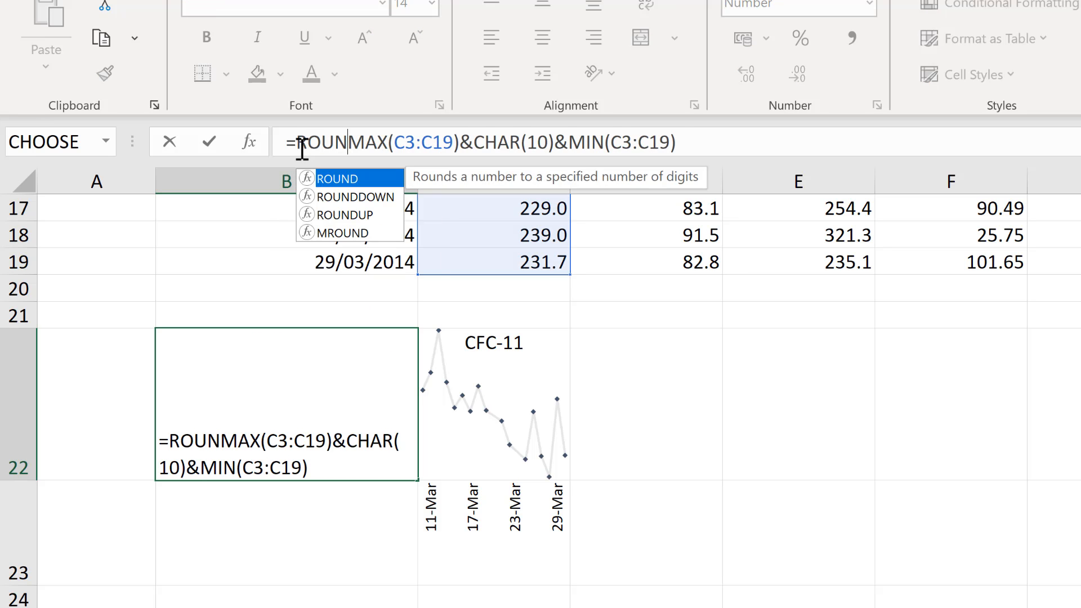
type("(")
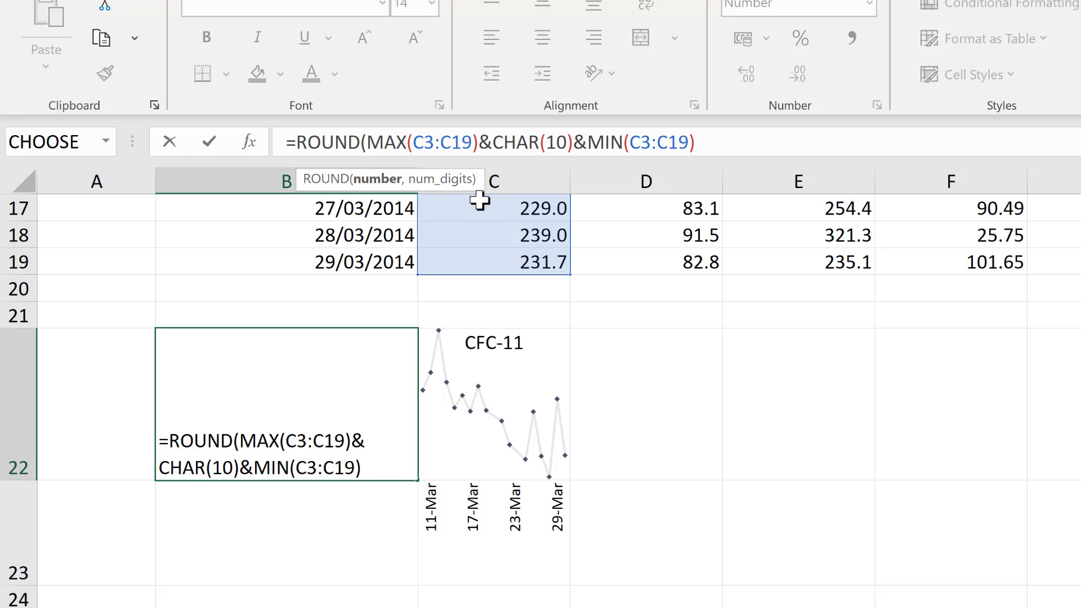
left_click(480, 144)
type(",0)")
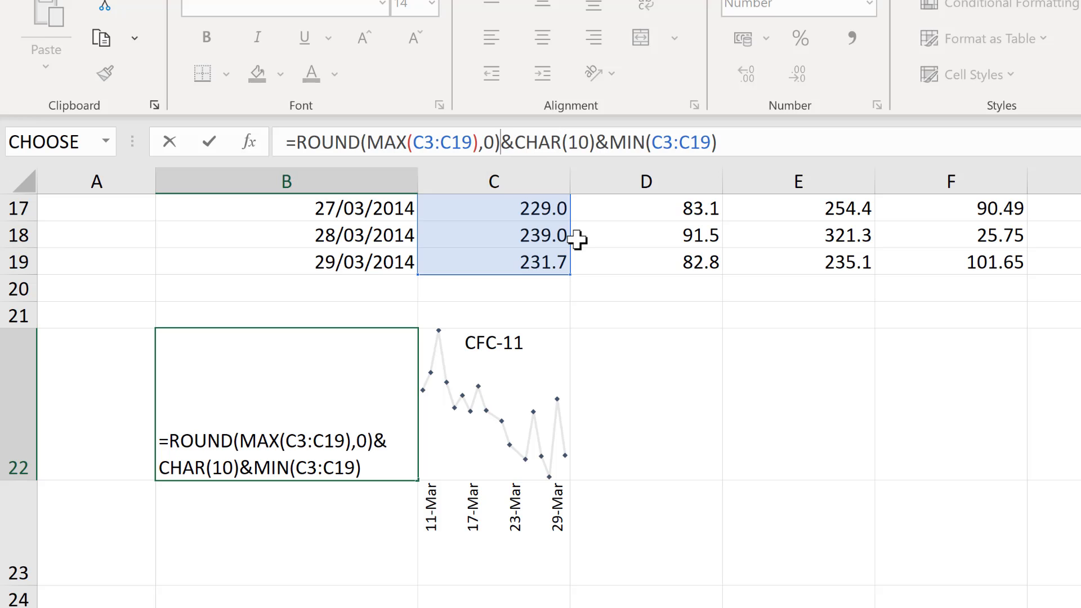
left_click(610, 145)
type("ROUND(")
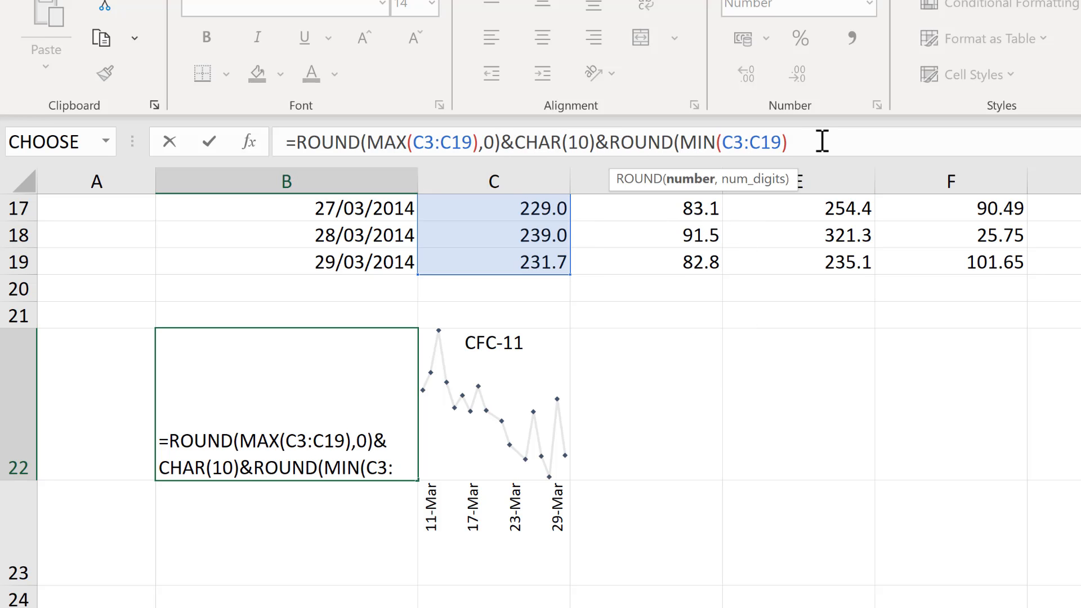
left_click(826, 141)
type(",0)")
key("Return")
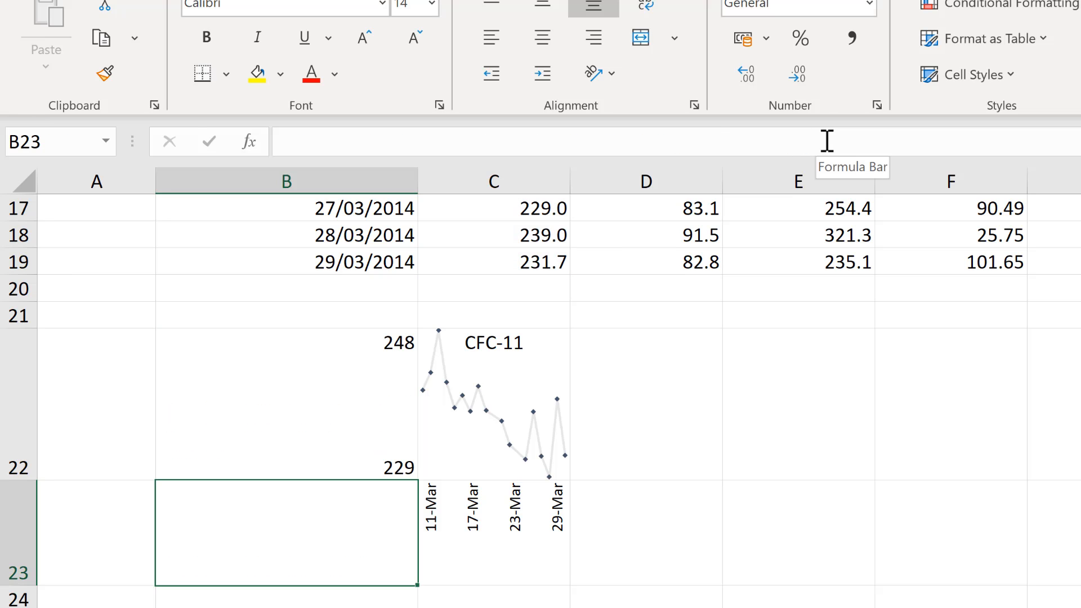
Reduce the font size of the value labels in B22 by two steps and narrow column B to fit its dates
left_click(362, 365)
left_click(424, 46)
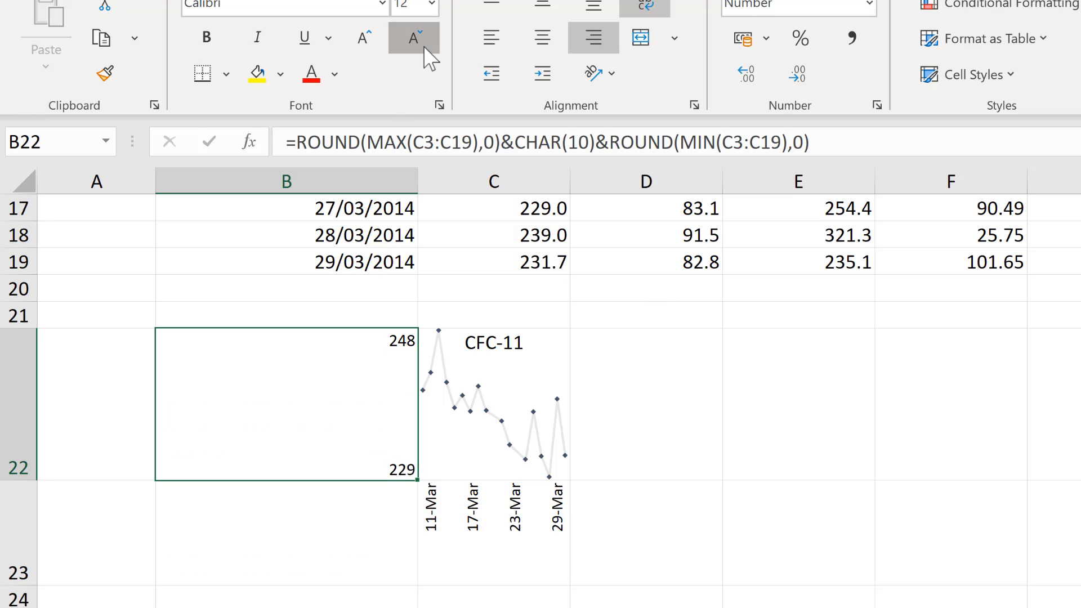
left_click(423, 46)
left_click_drag(418, 179, 260, 184)
left_click(495, 367)
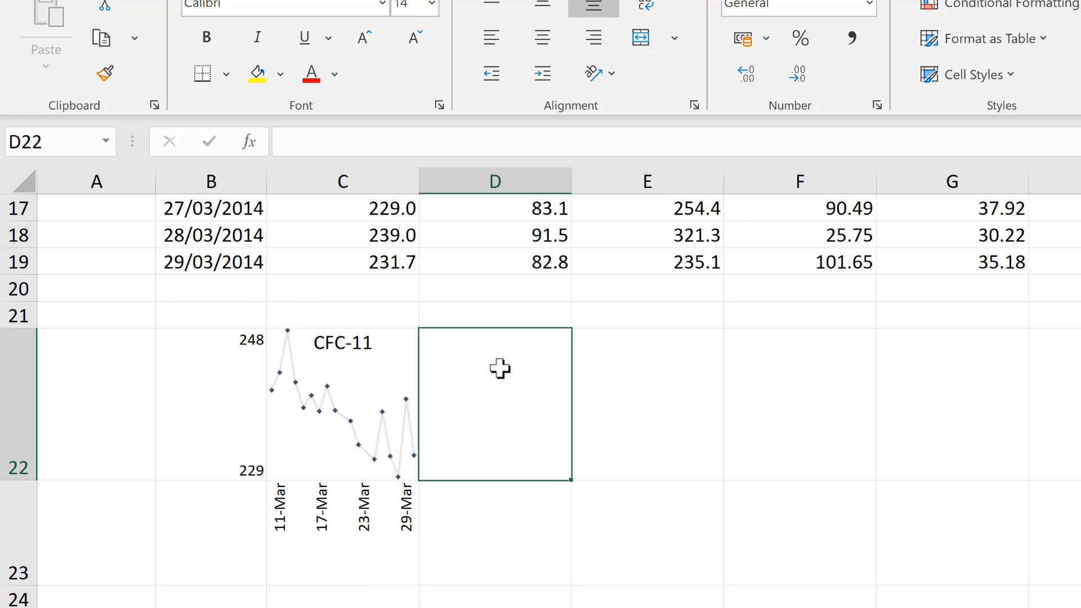
Add thick solid left and bottom borders to the sparkline cell C22 as axis lines
left_click(349, 363)
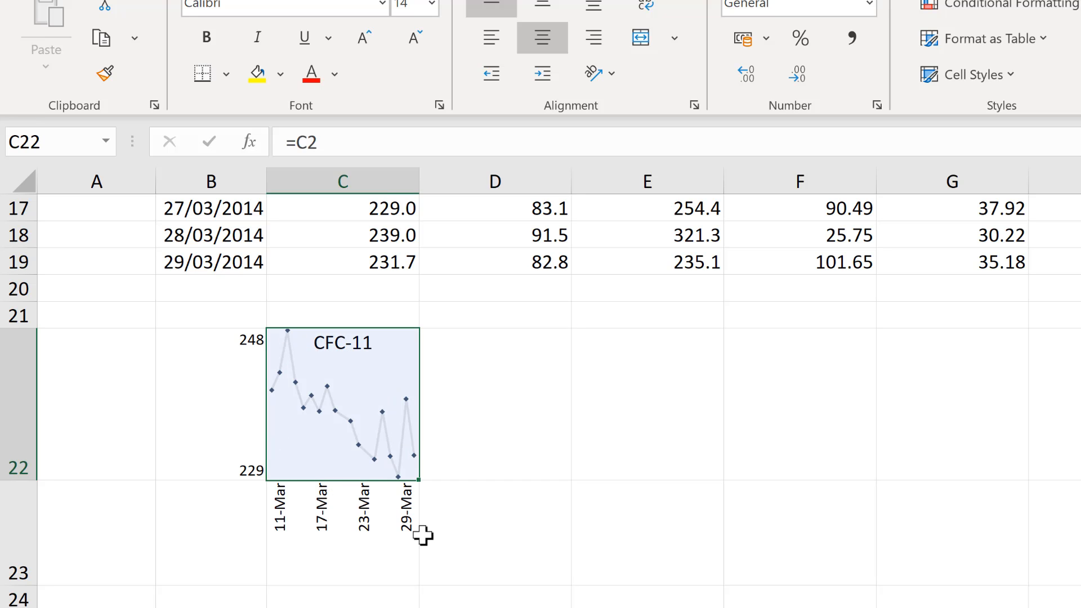
left_click(226, 74)
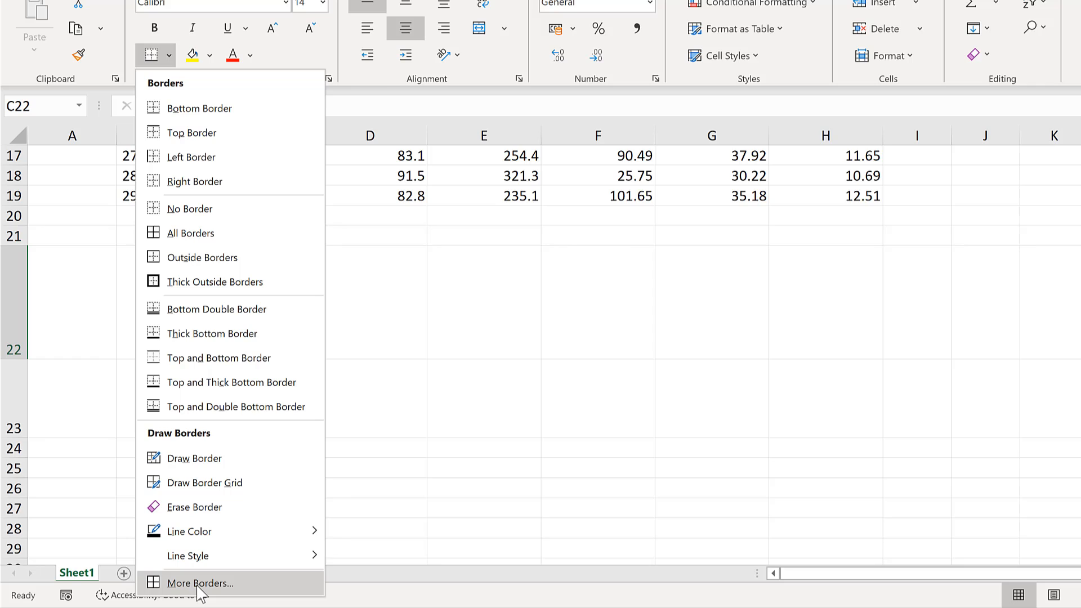
left_click(199, 583)
left_click(541, 294)
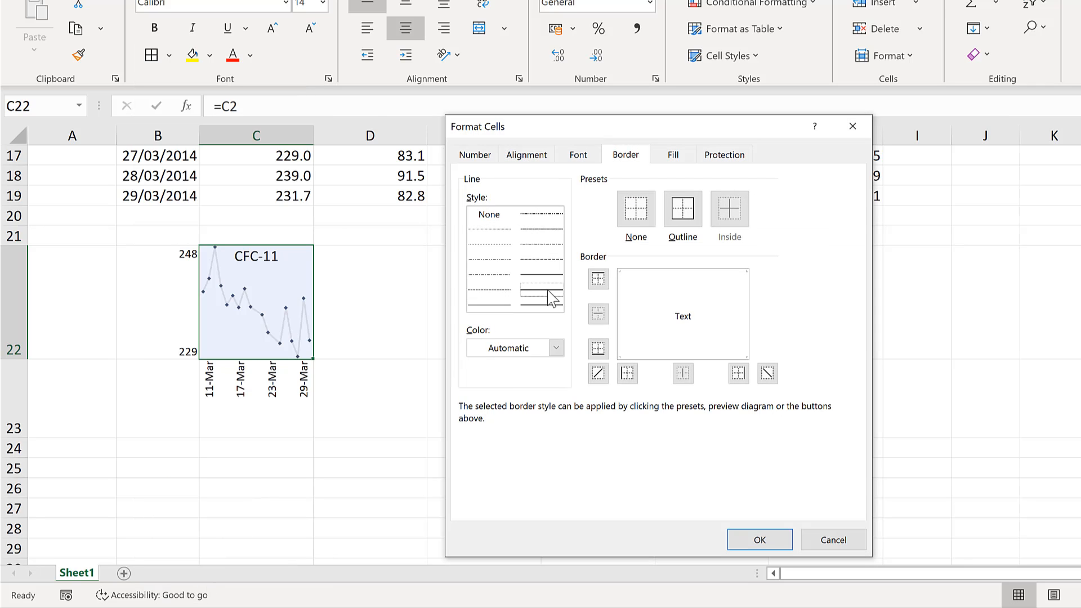
left_click(623, 301)
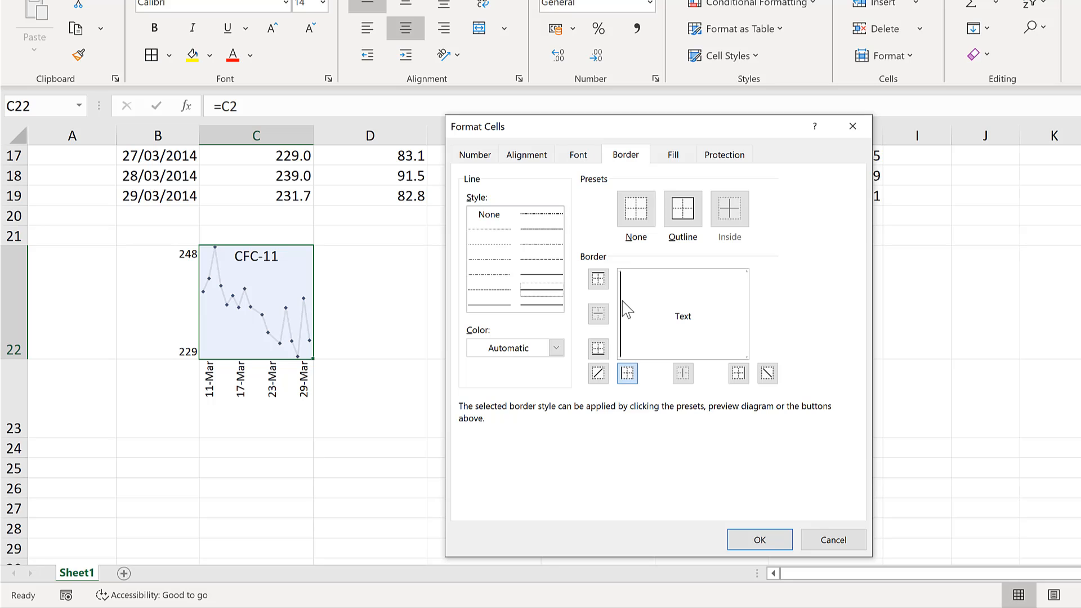
left_click(645, 356)
left_click(753, 539)
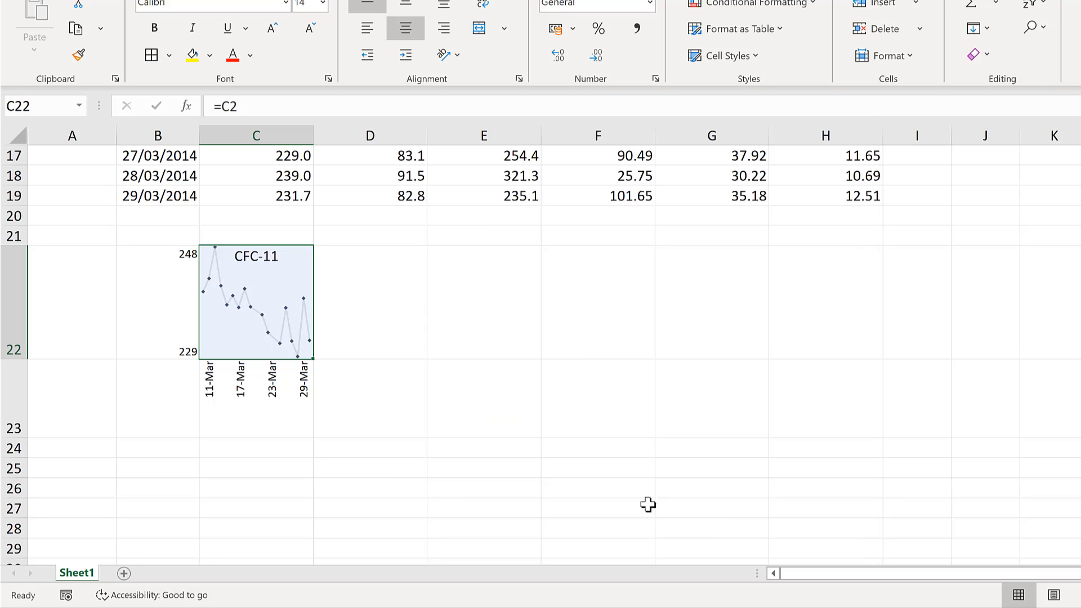
Number the six gas columns 1 to 6 in the row above their headers, from C1 to H1
left_click(429, 423)
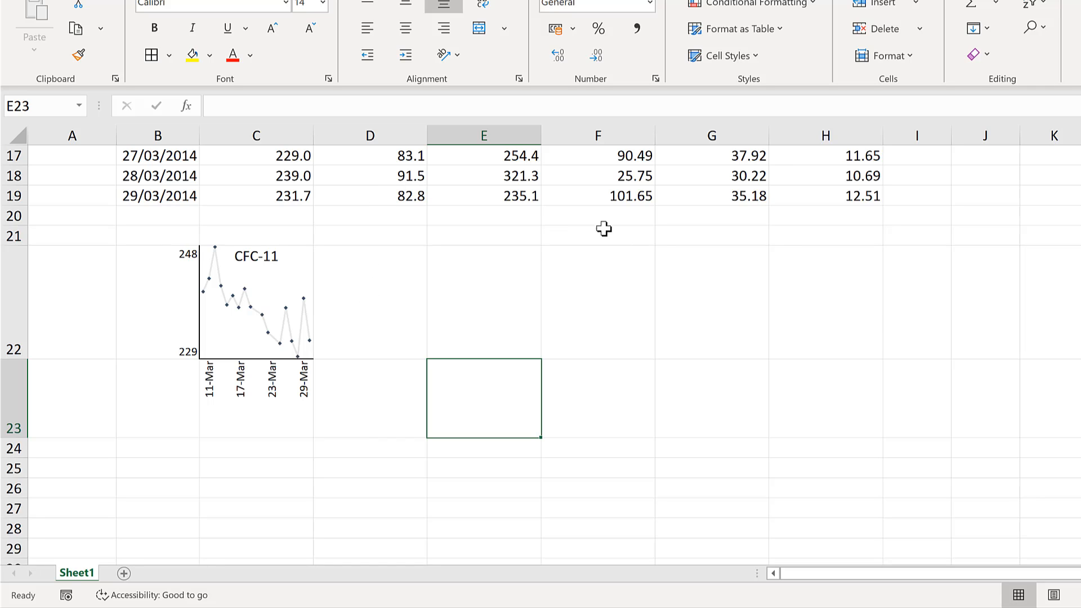
left_click(148, 278)
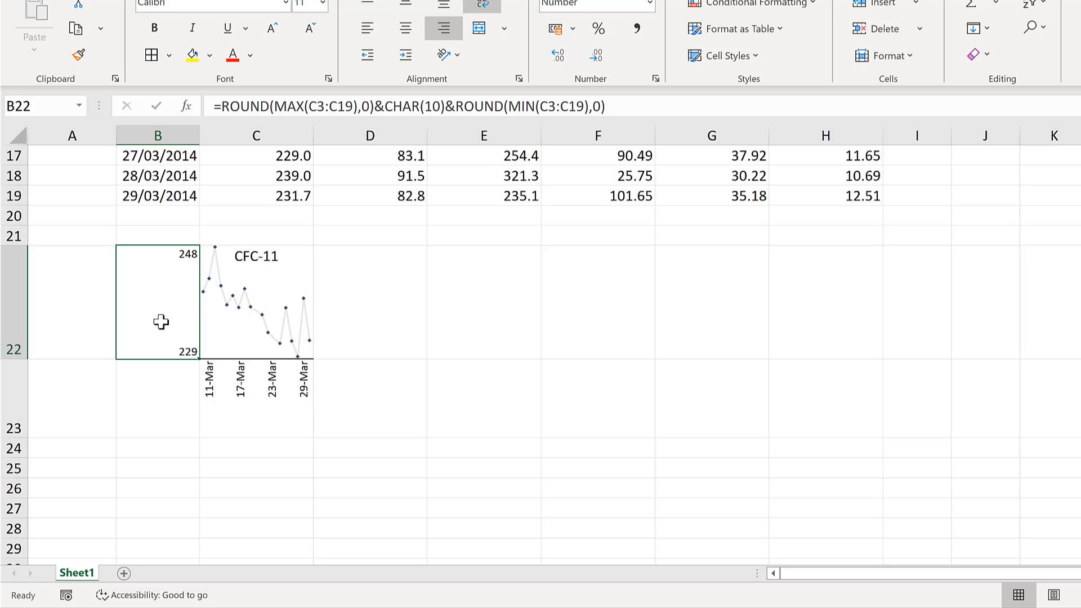
left_click(368, 284)
scroll(367, 284, "up", 5)
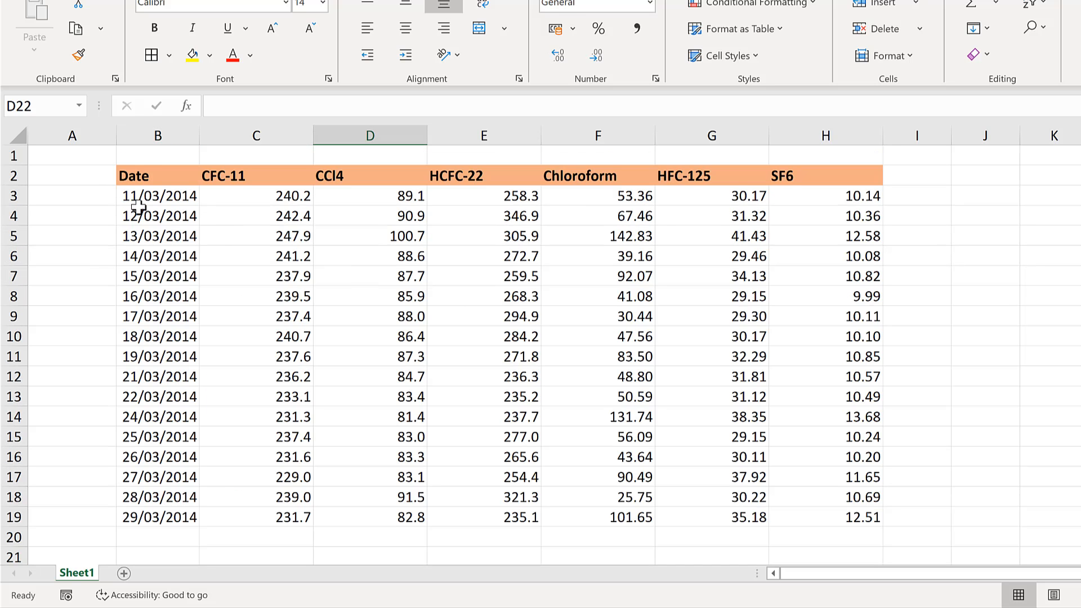
left_click(234, 147)
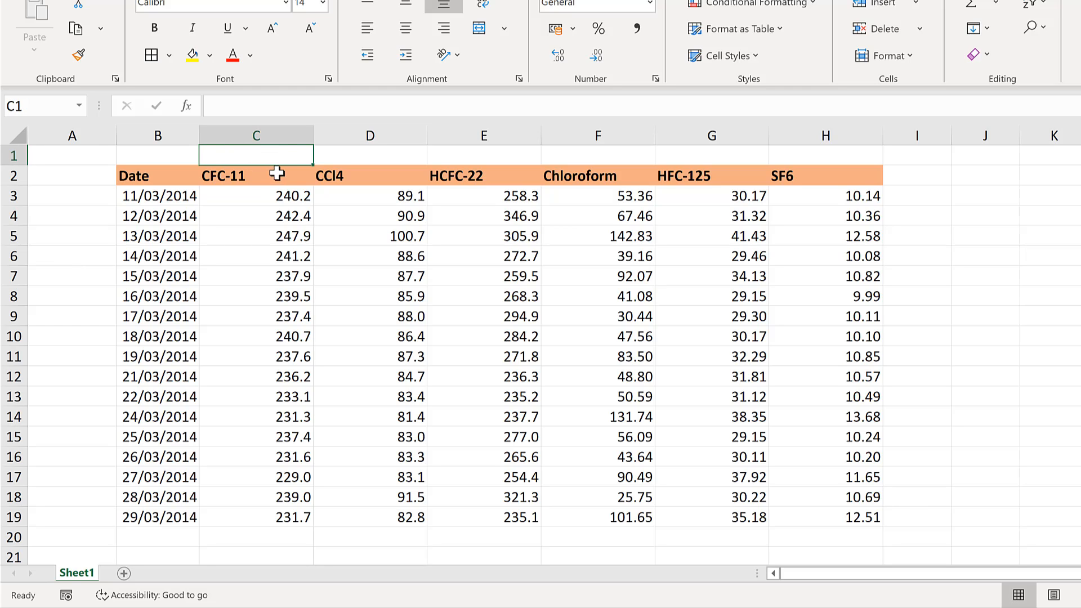
type("1")
left_click(367, 153)
left_click(284, 156)
left_click_drag(313, 165, 869, 172)
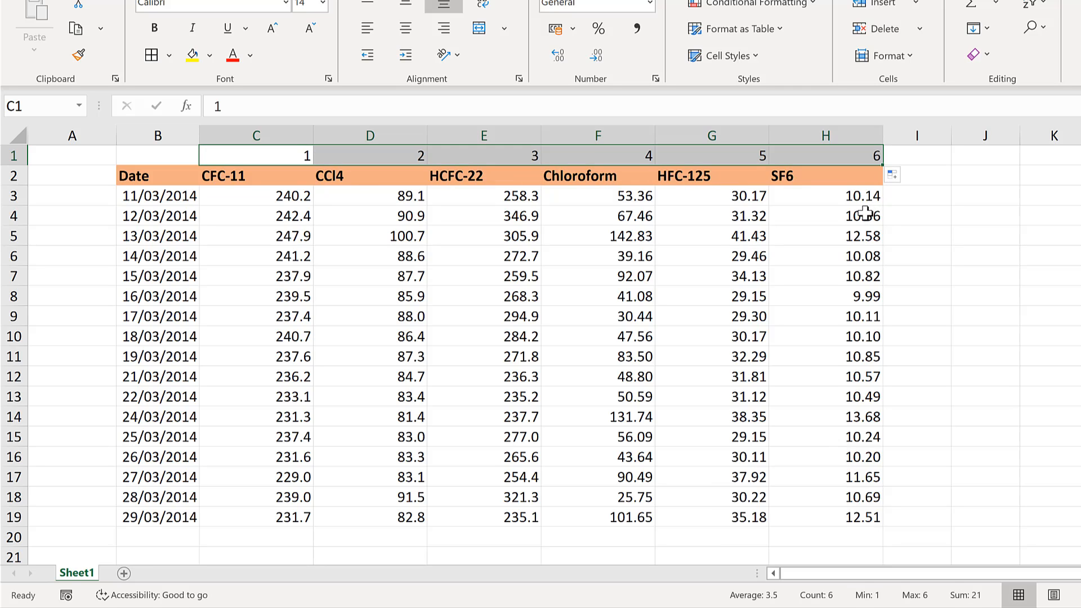
Copy the helper numbers in C1:H1 into the six empty columns starting at I1
key("ctrl+c")
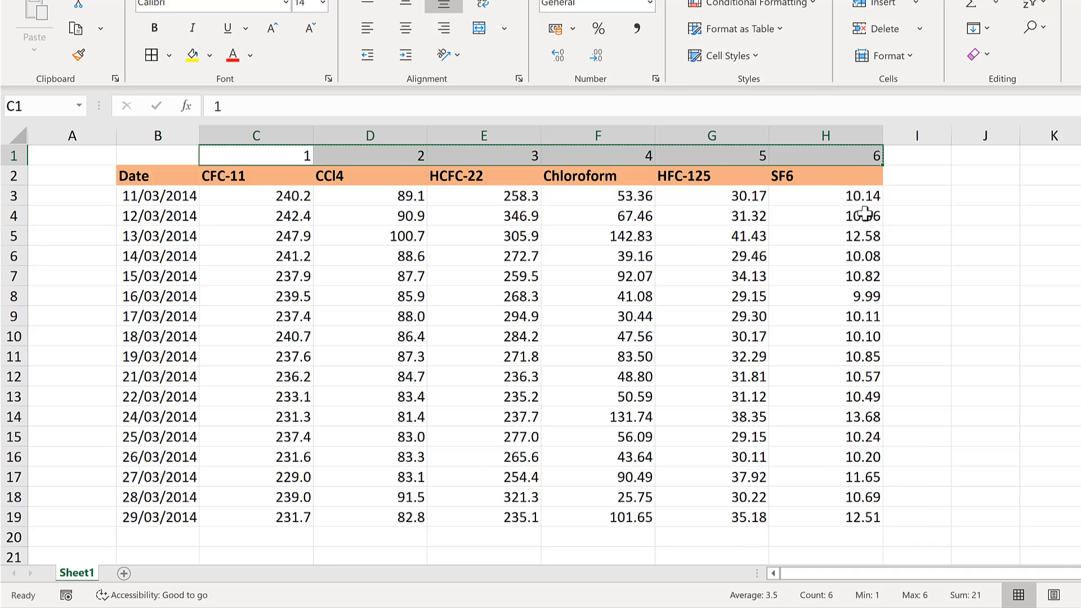
key("ctrl+c")
left_click(920, 162)
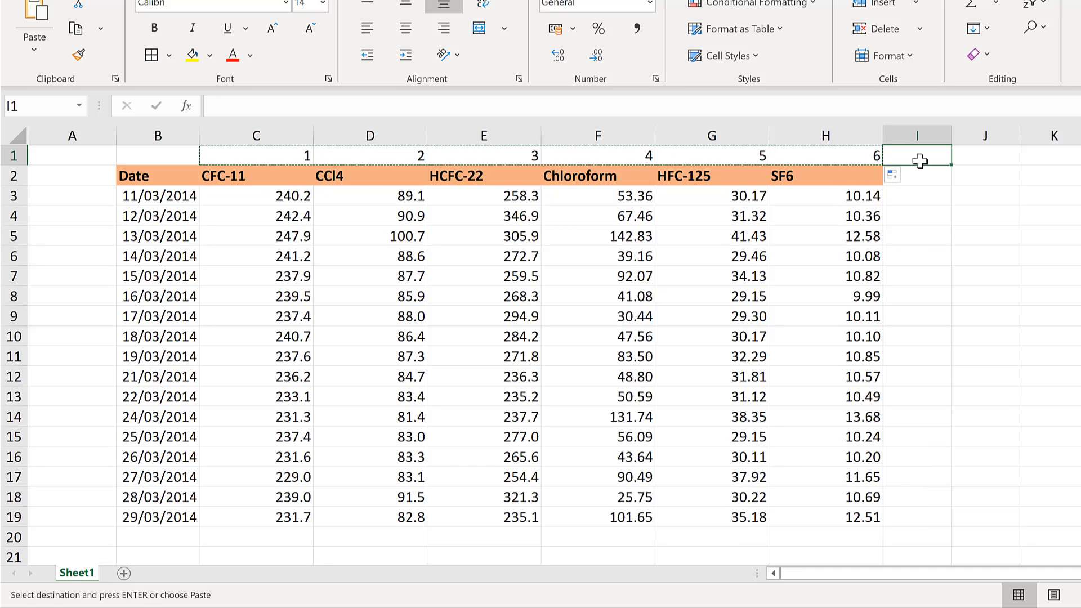
key("ctrl+v")
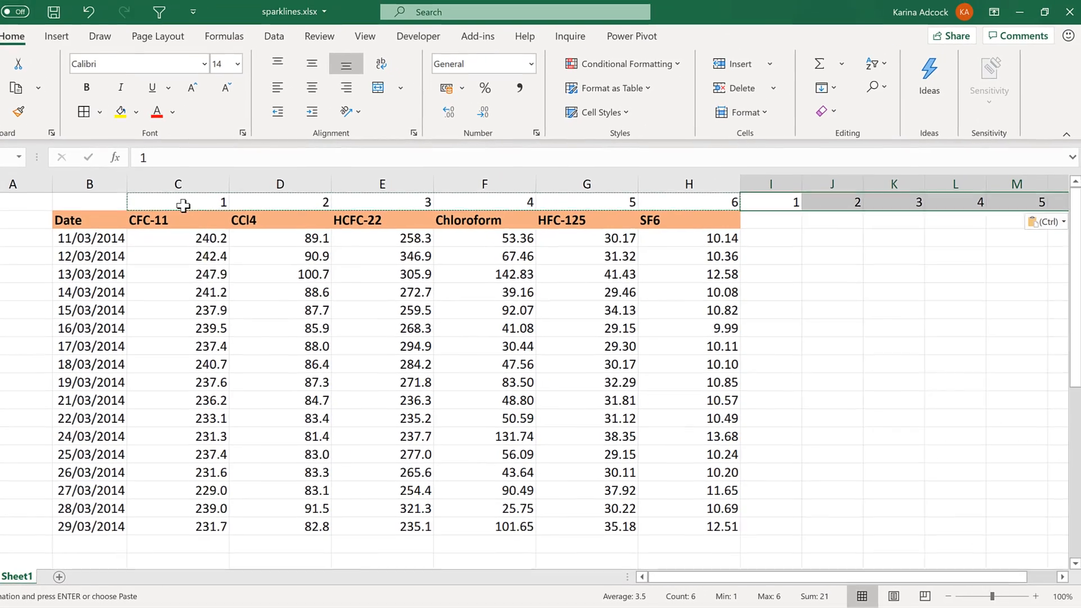
Custom sort C1:N19 left to right by Row 1, smallest to largest, to put a blank column after each gas
left_click_drag(183, 205, 185, 523)
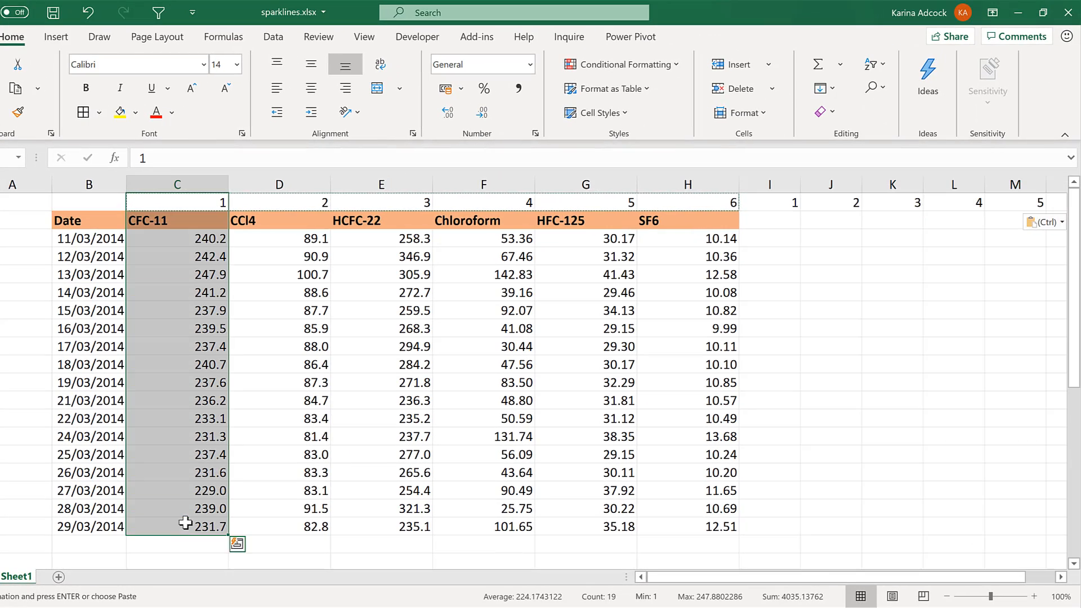
key("ctrl+shift+Right")
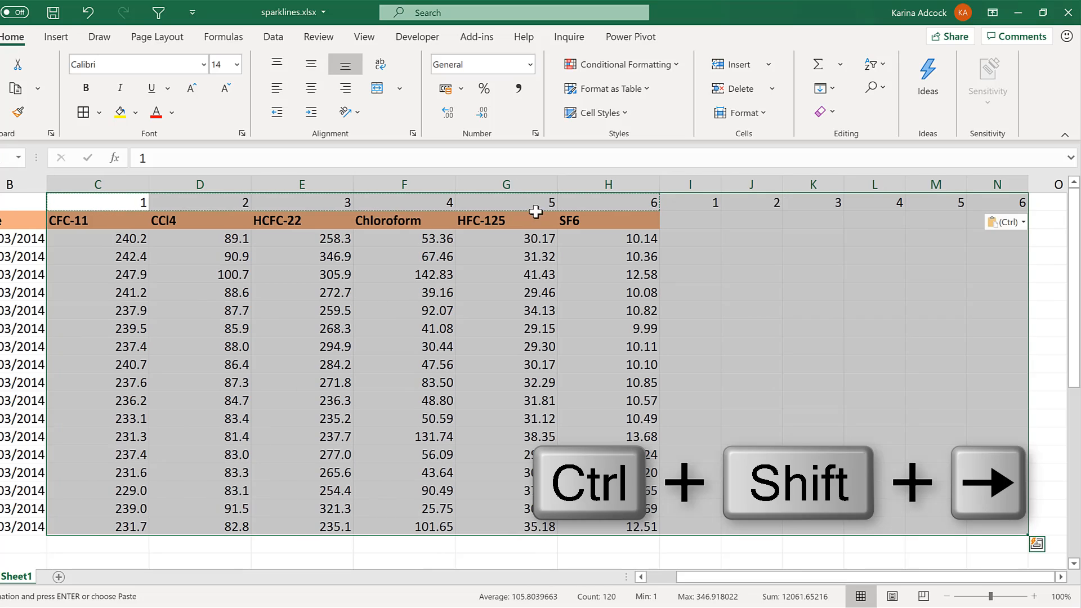
left_click(879, 69)
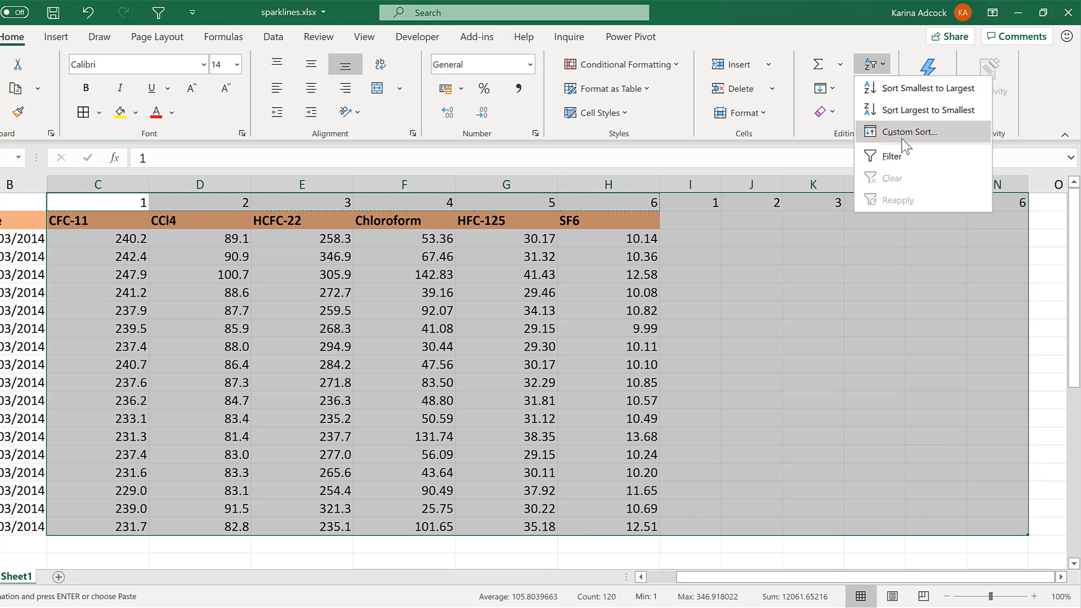
left_click(902, 142)
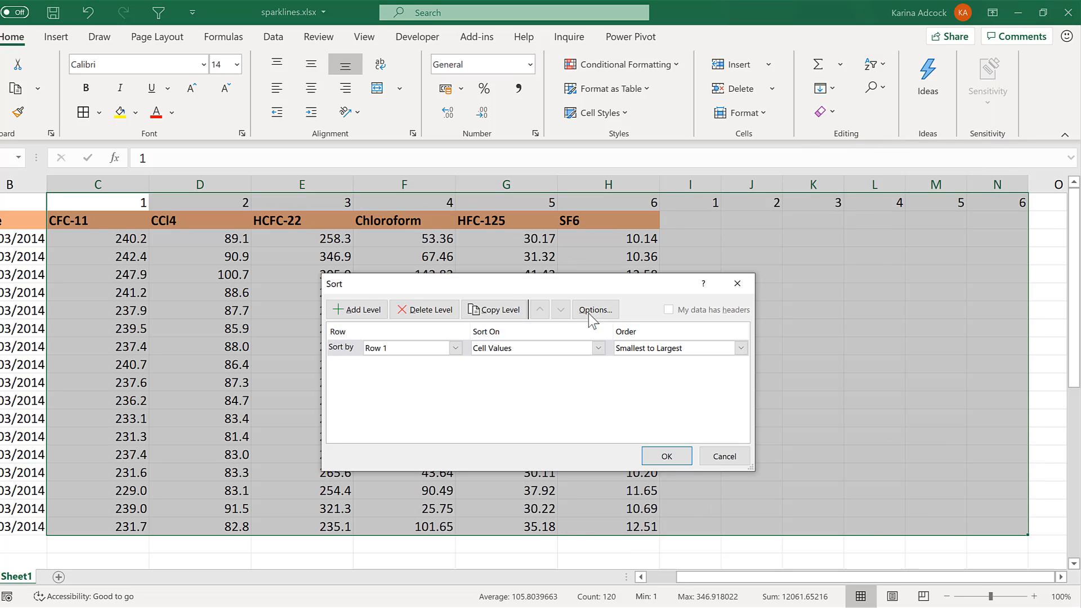
left_click(596, 310)
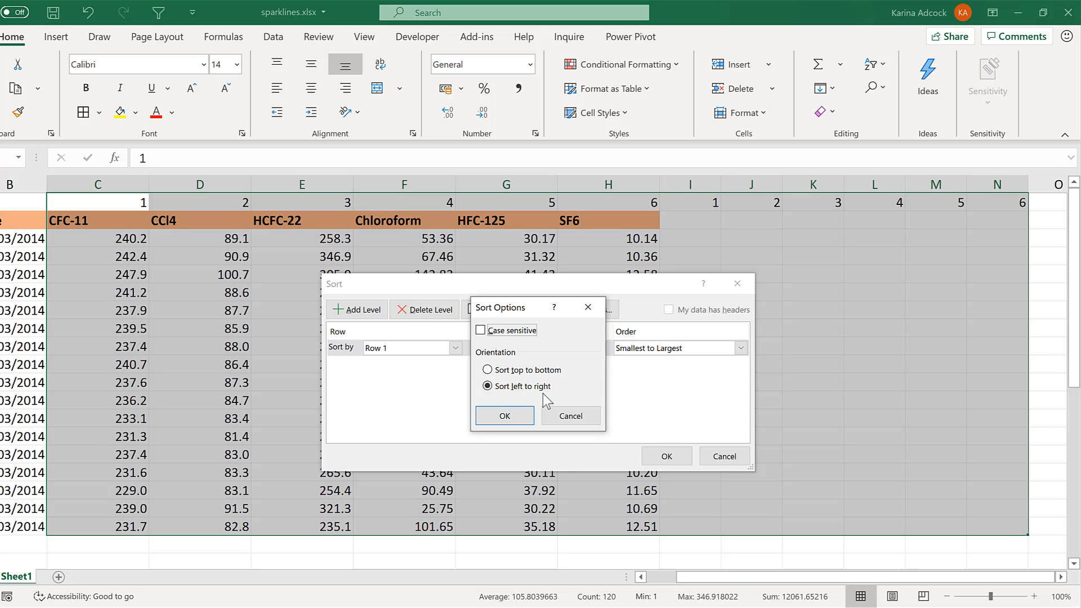
left_click(505, 416)
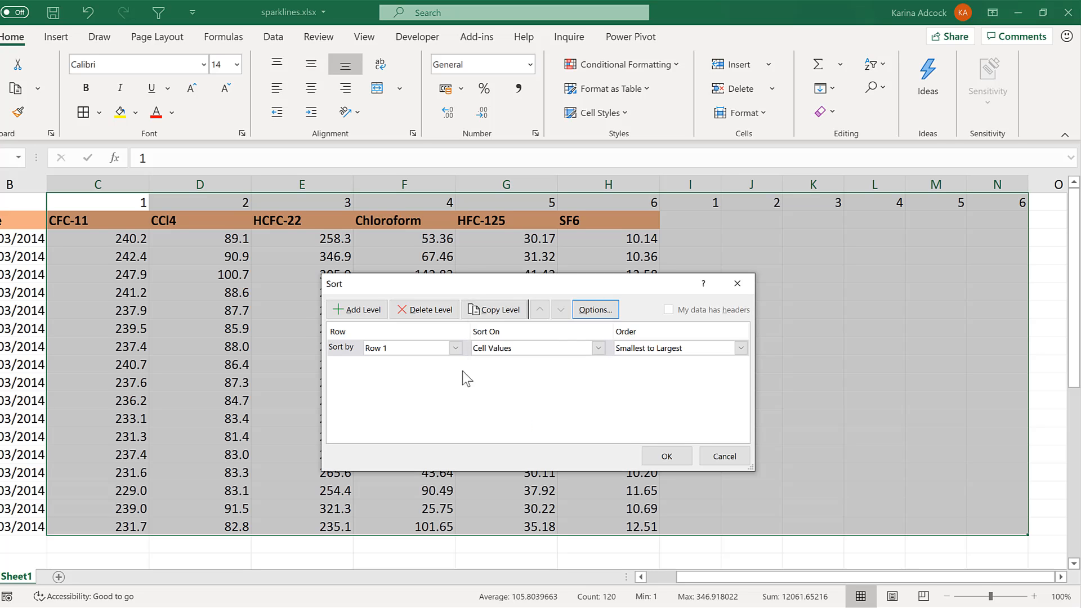
left_click(455, 348)
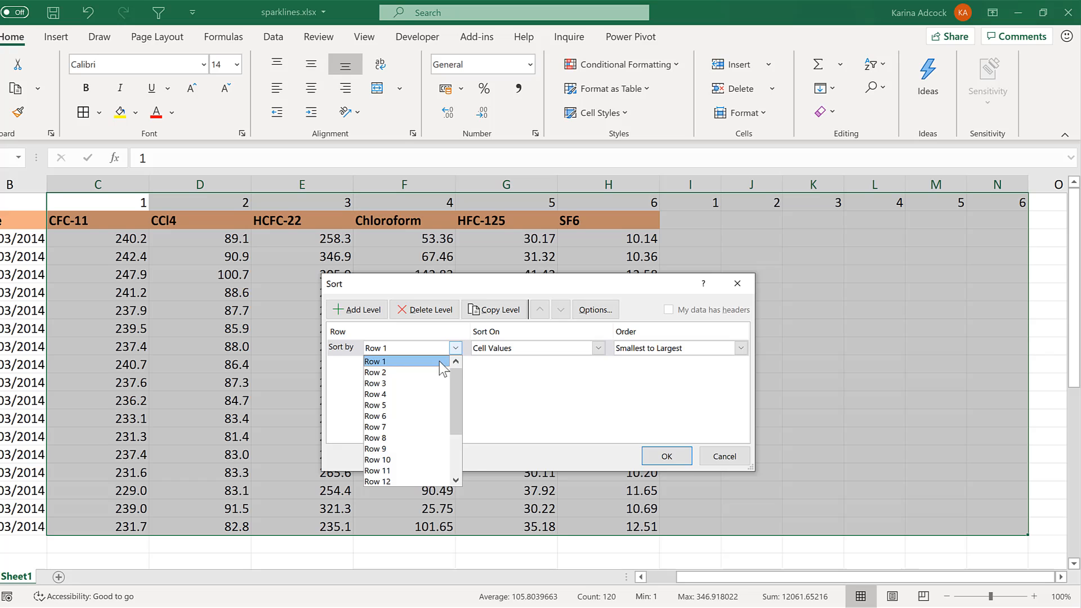
left_click(439, 362)
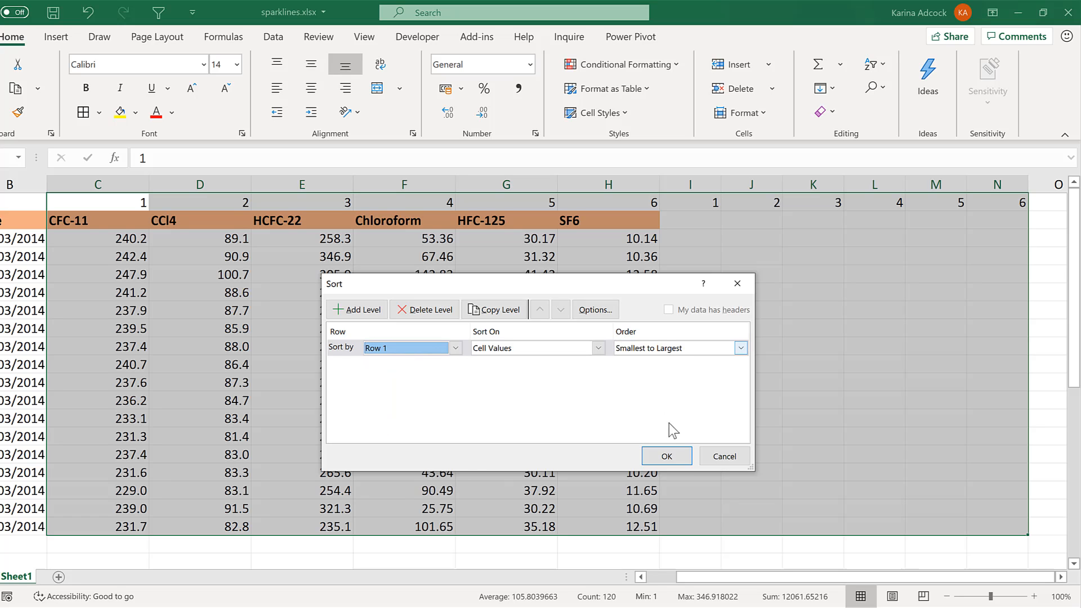
left_click(667, 457)
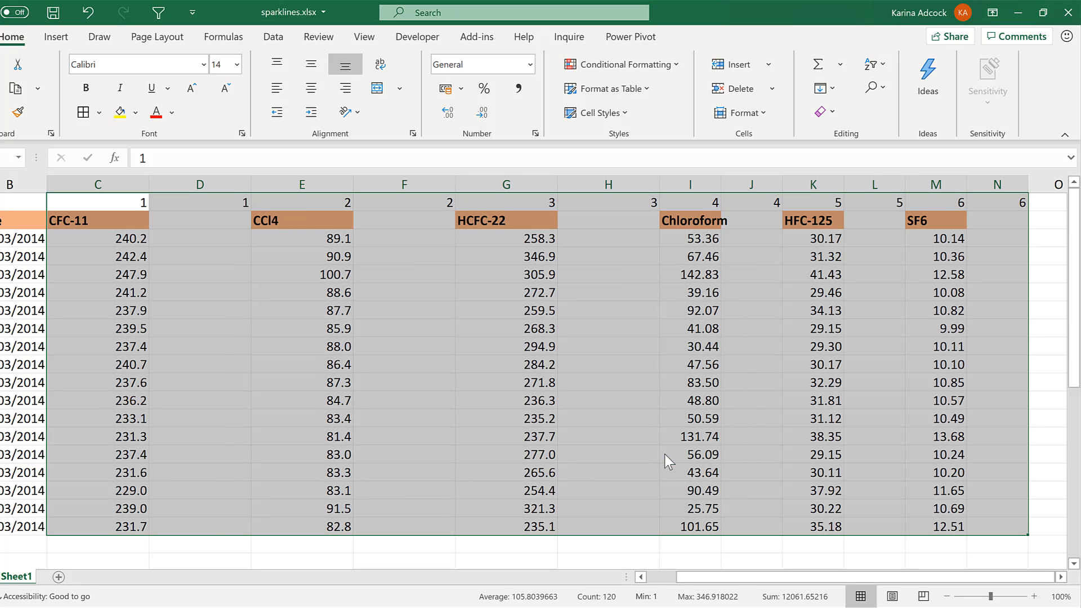
Delete the helper numbers from row 1
left_click(203, 268)
left_click_drag(122, 205, 197, 204)
left_click_drag(314, 203, 393, 202)
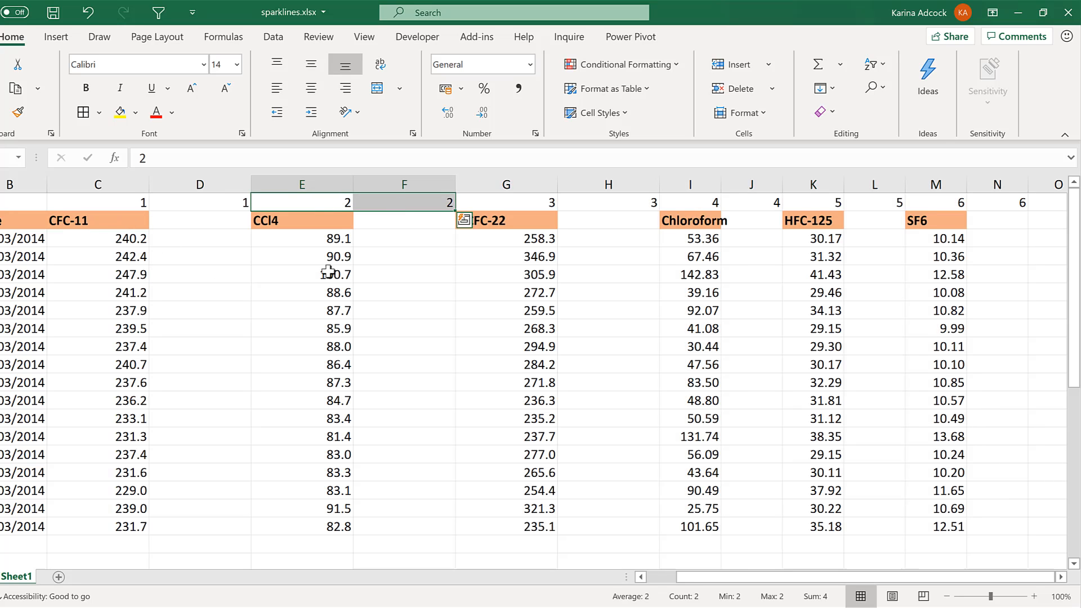
left_click(224, 271)
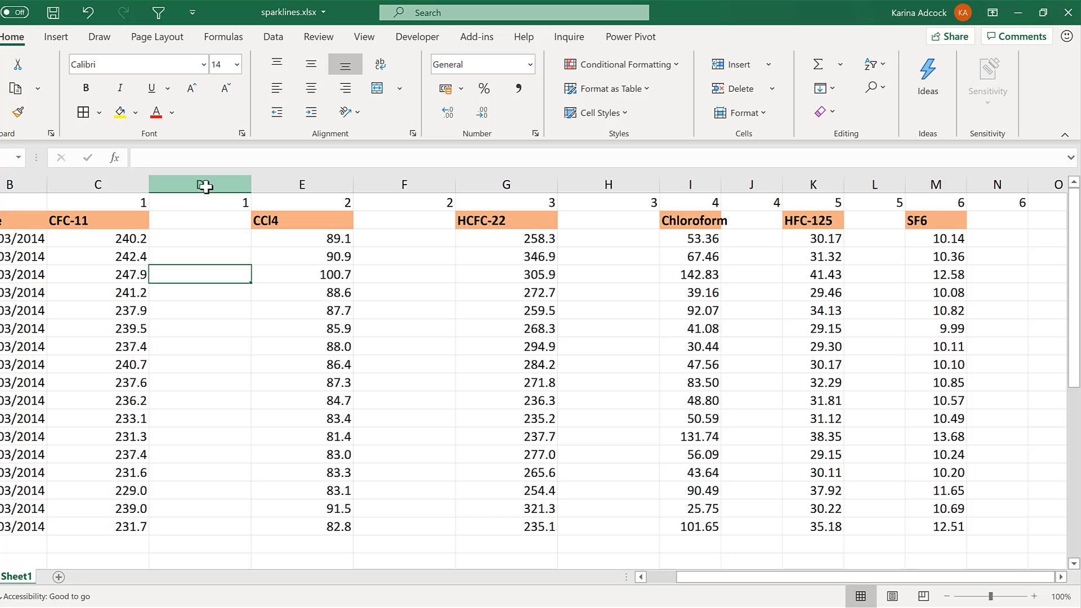
left_click(205, 186)
left_click(405, 184)
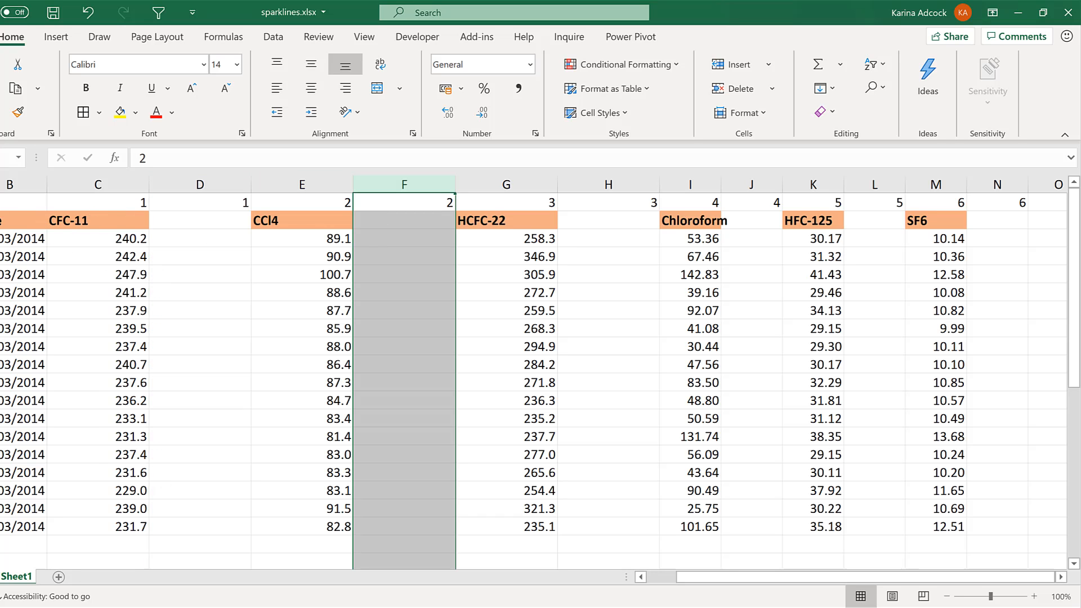
left_click(1, 202)
key("Delete")
Make the gas columns and the blank columns between them equally wide, from C to M
left_click(192, 315)
left_click_drag(135, 183, 1010, 184)
left_click(305, 242)
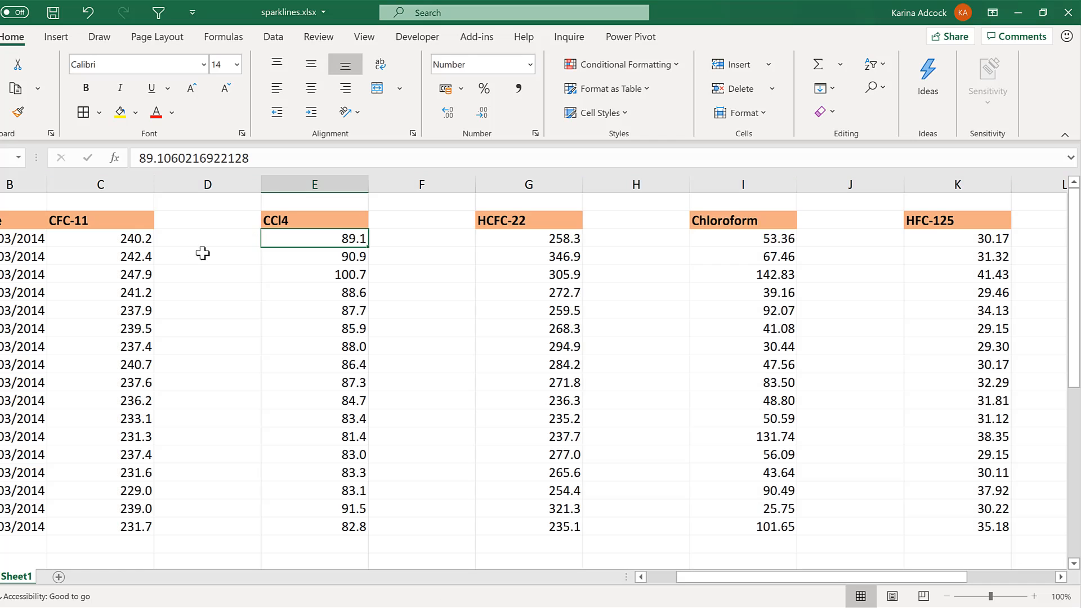
Fill the CFC-11 sparkline with its labels in B22:C23 across to column M for the other gases
left_click(205, 253)
scroll(197, 253, "down", 4)
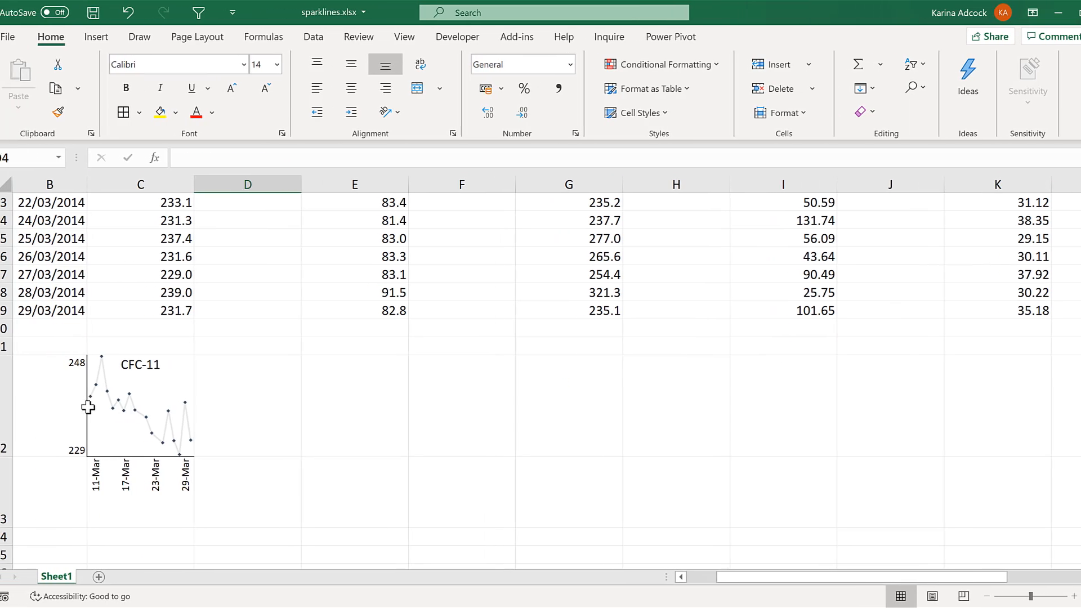
left_click_drag(88, 406, 200, 527)
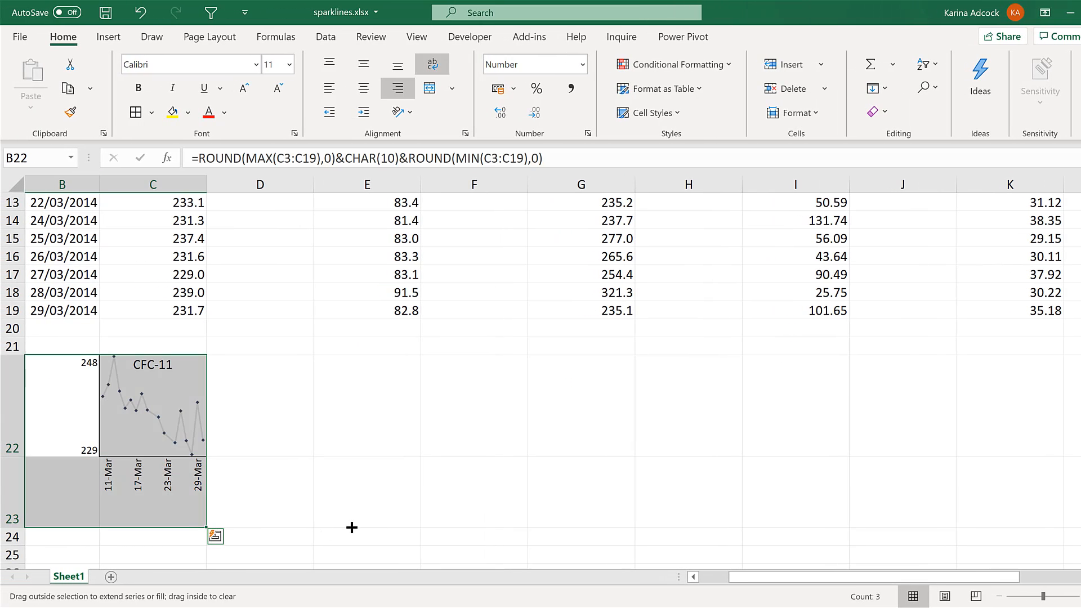
left_click_drag(351, 527, 989, 494)
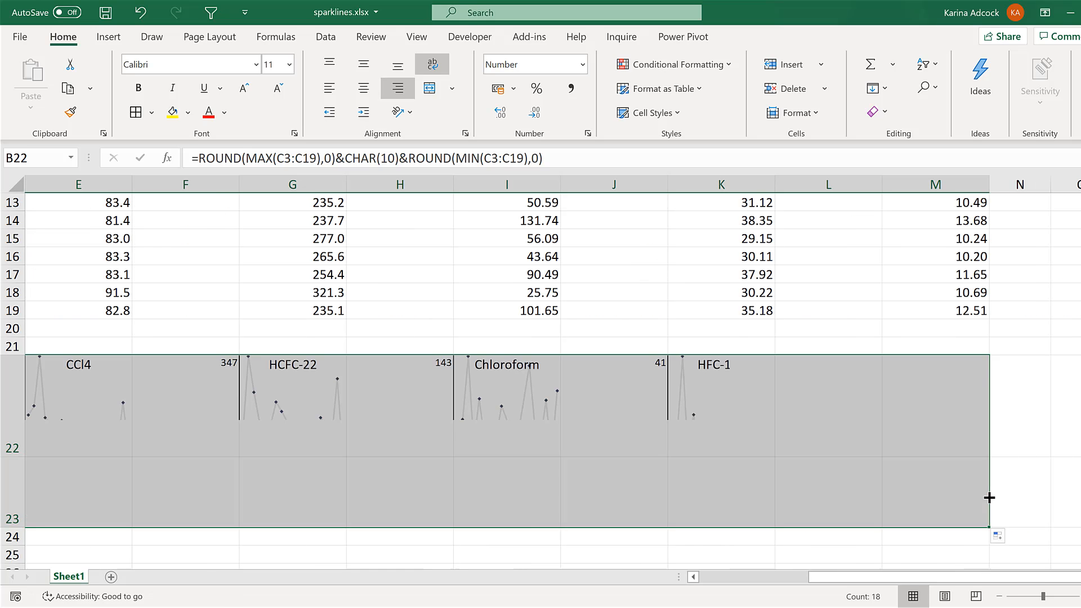
left_click(1018, 405)
left_click(730, 544)
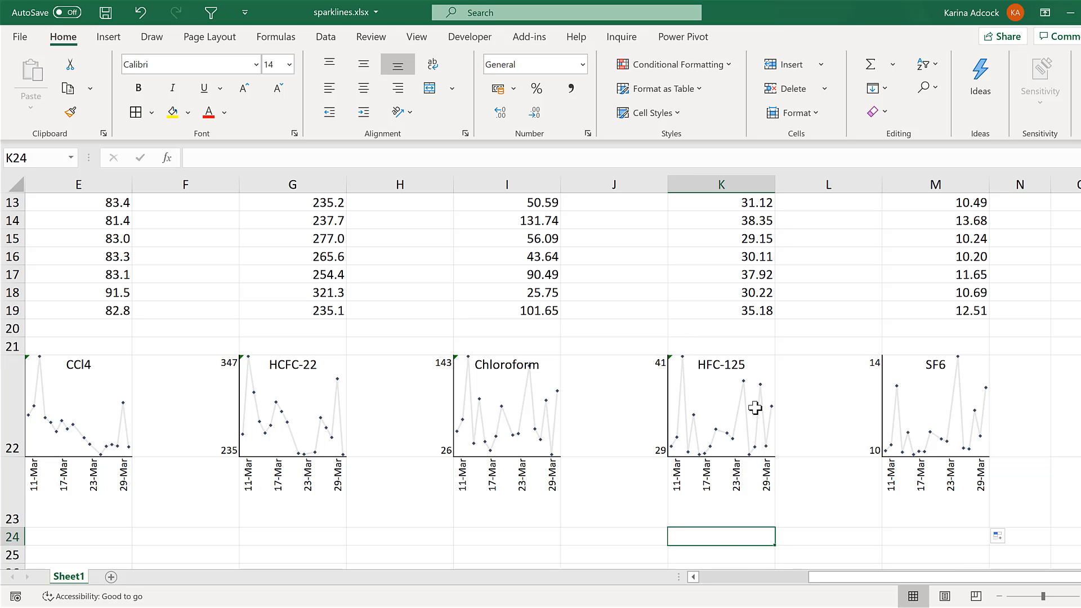
Ignore the inconsistent formula errors flagged in the sparkline title cells C22 to K22
left_click_drag(651, 418, 2, 434)
left_click_drag(73, 428, 228, 407)
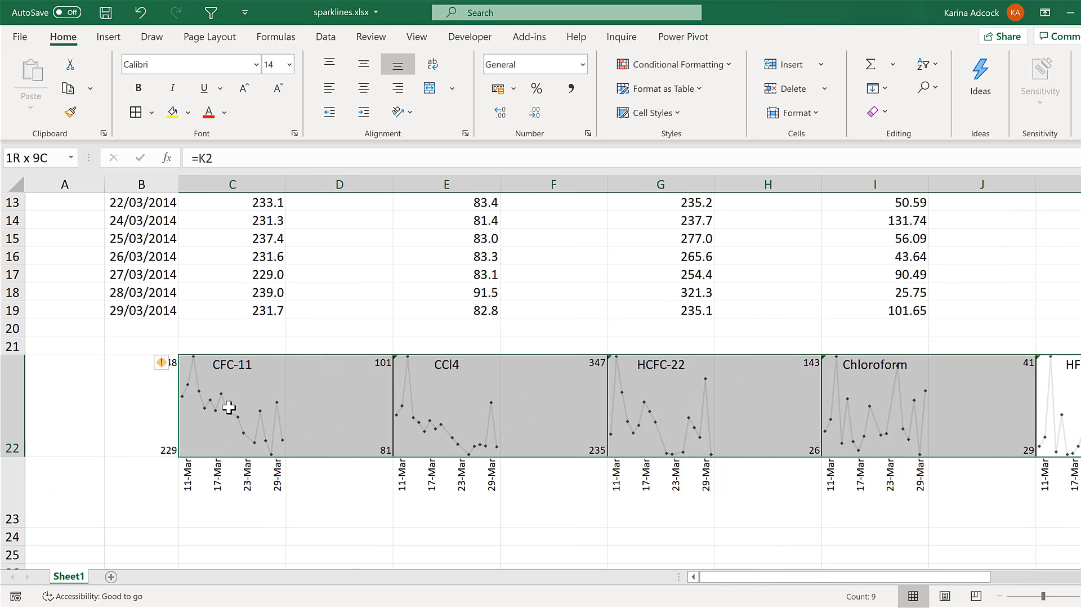
left_click_drag(181, 379, 181, 380)
left_click(161, 362)
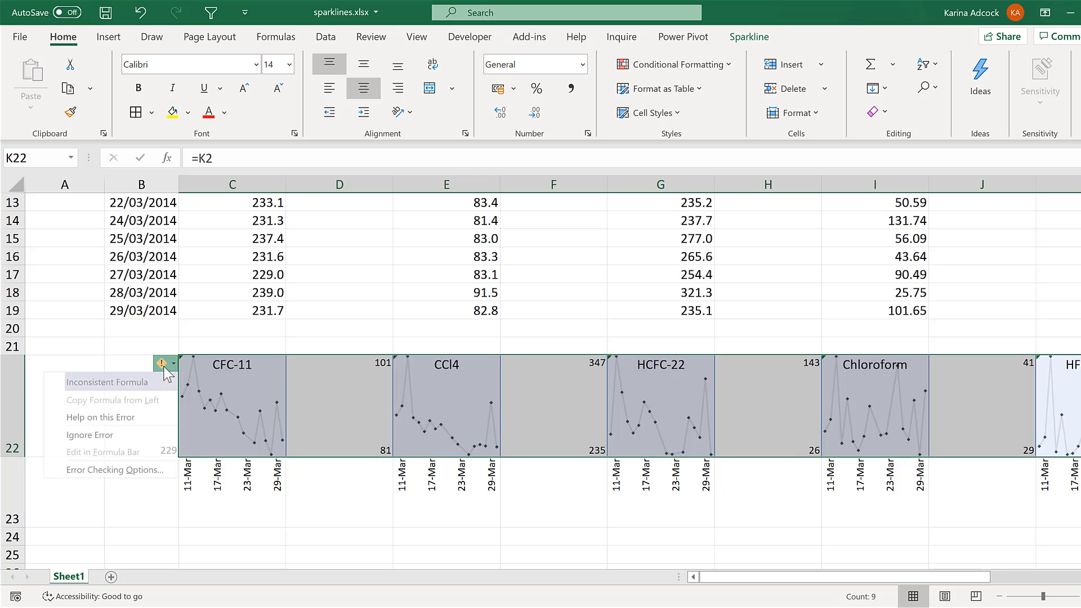
left_click(90, 435)
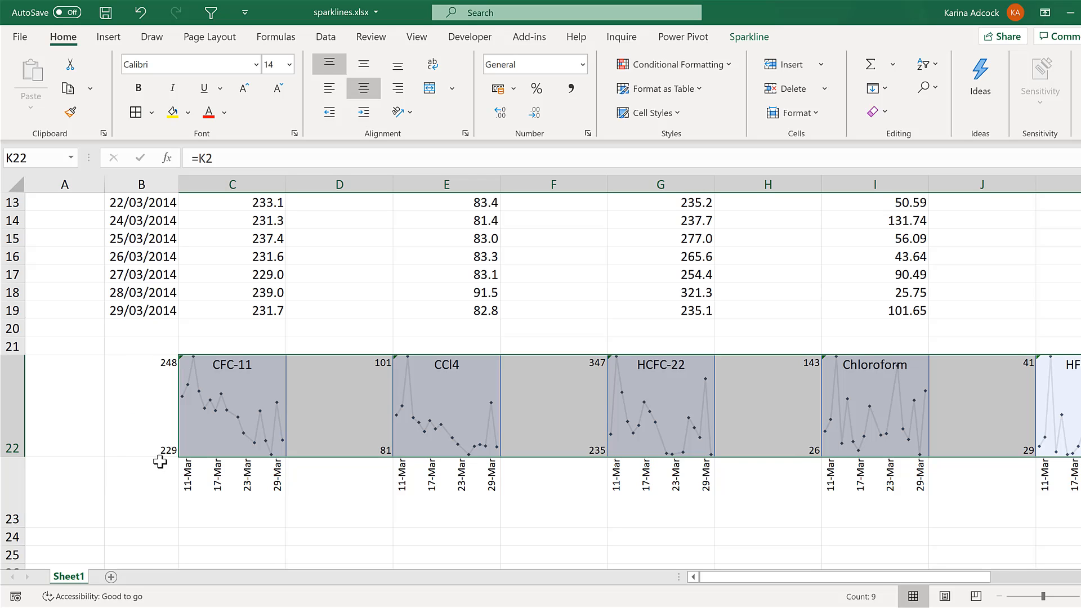
left_click(337, 524)
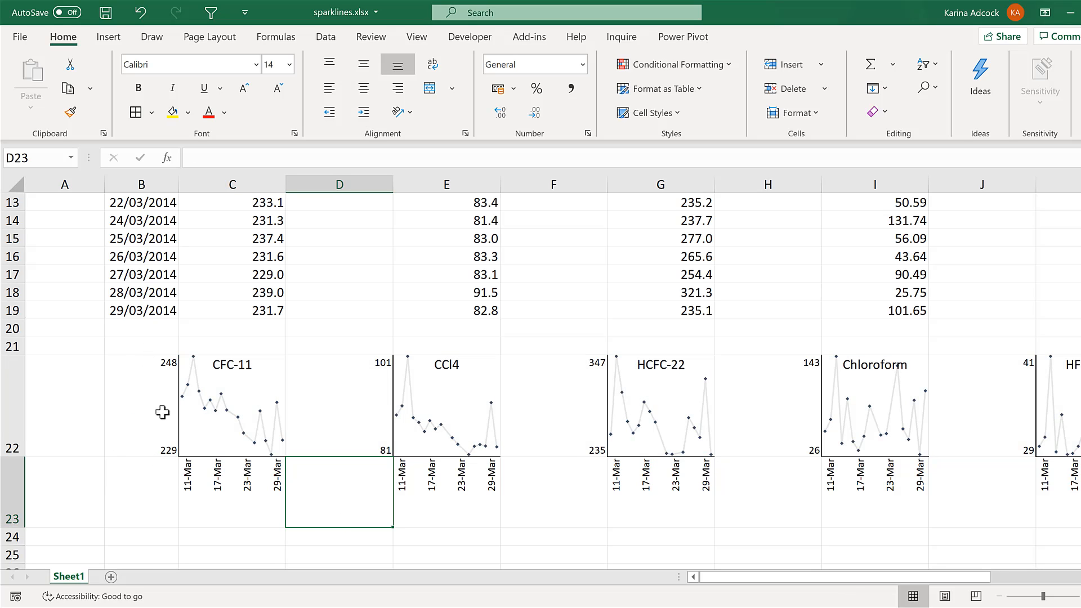
Outline the sparkline block B21:N23 with an outside border and fill it with white
left_click_drag(162, 413, 1025, 495)
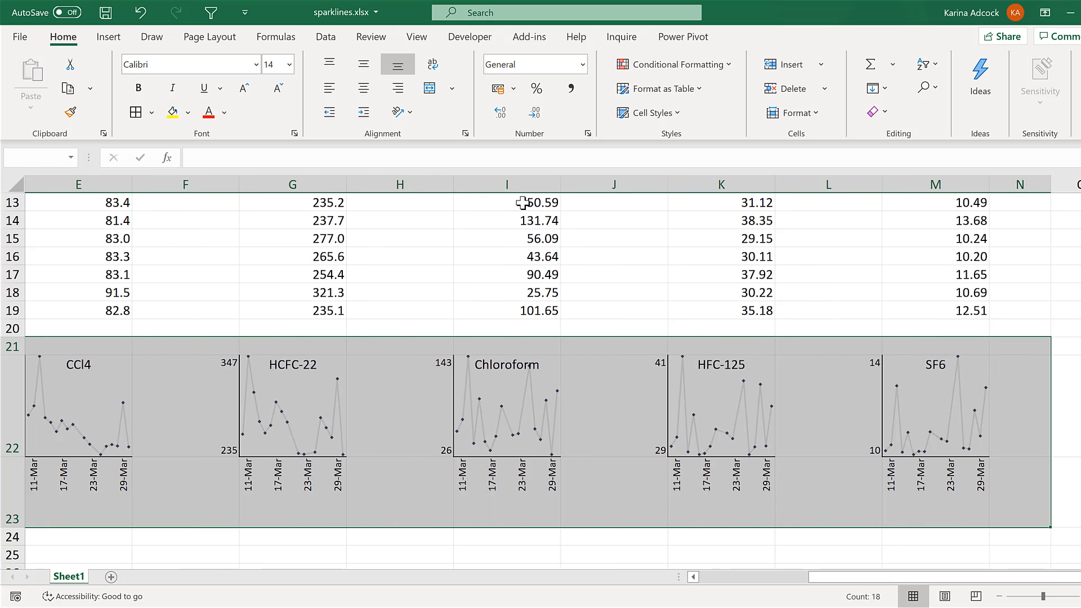
left_click(152, 115)
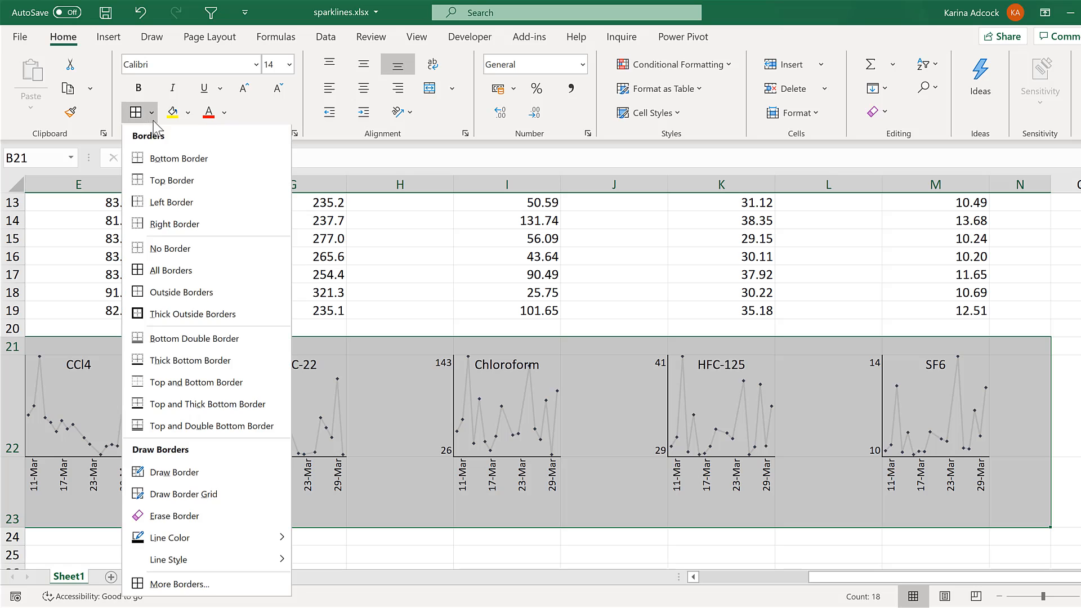
left_click(181, 317)
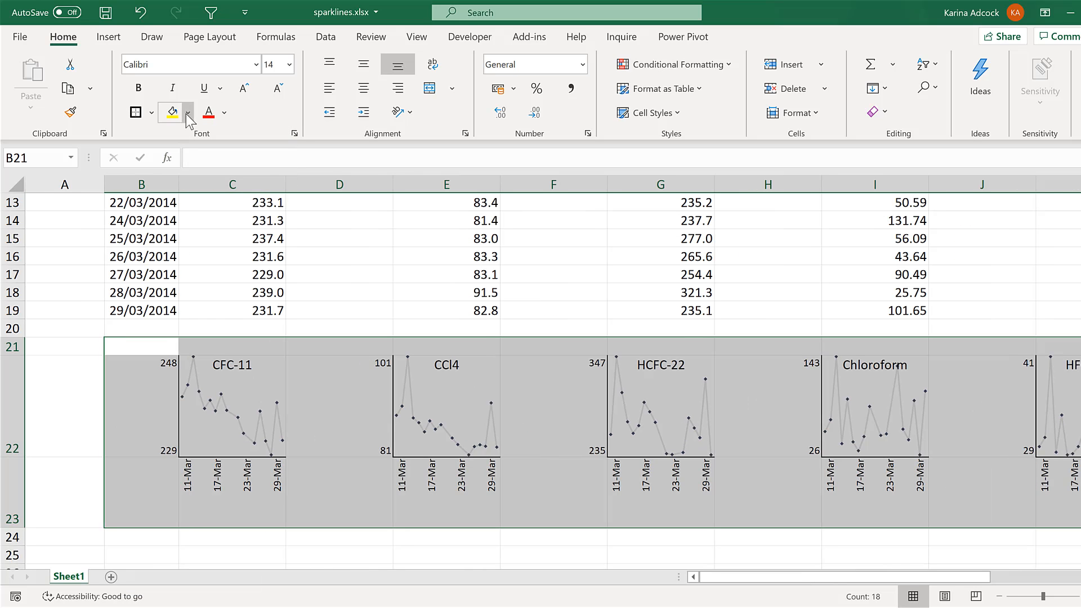
left_click(188, 112)
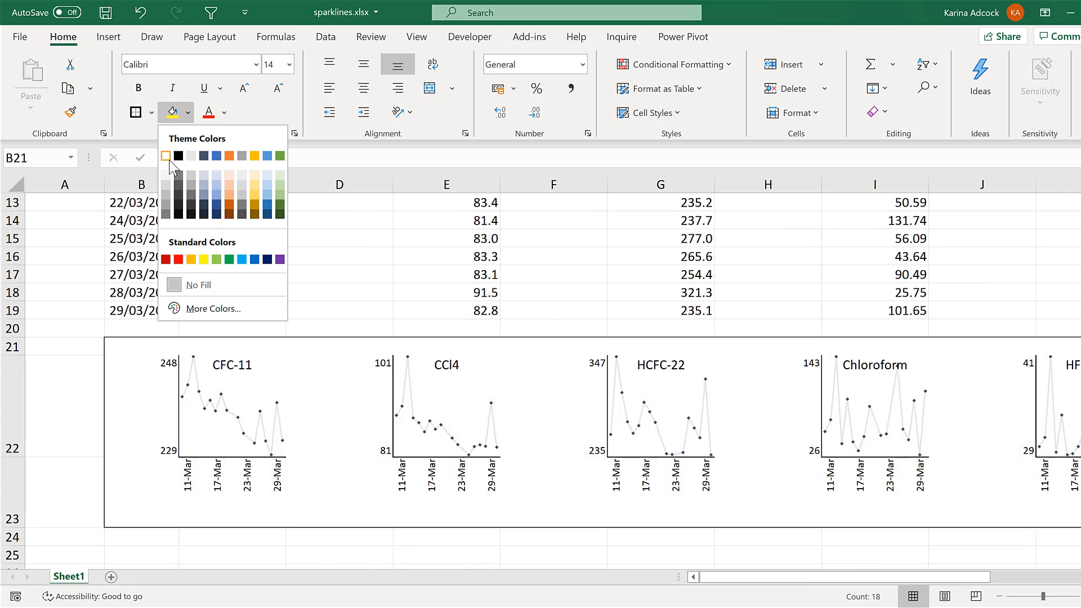
left_click(167, 157)
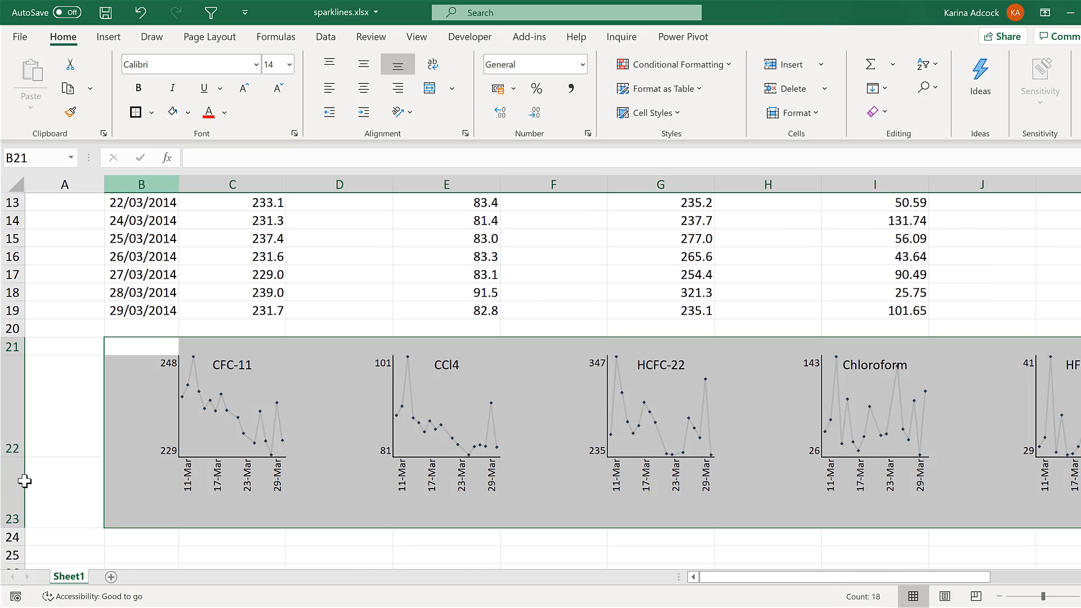
Reduce the height of row 23 and narrow the blank columns D, F, H, J and L between the sparklines
left_click(29, 506)
left_click_drag(13, 527, 12, 508)
left_click(306, 268)
scroll(306, 268, "up", 4)
left_click(332, 179)
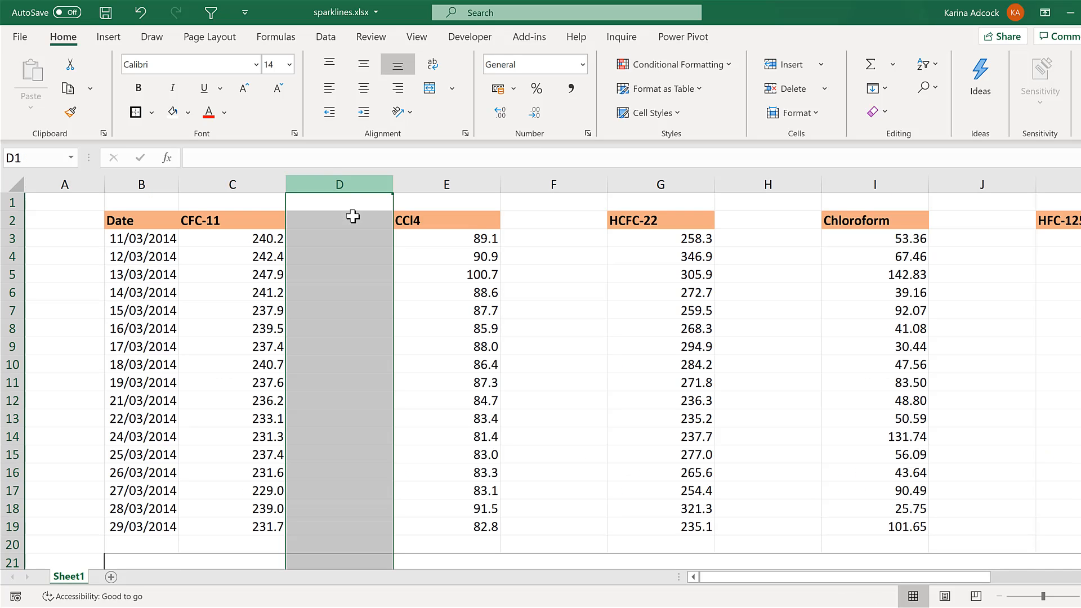
left_click(550, 180, "ctrl")
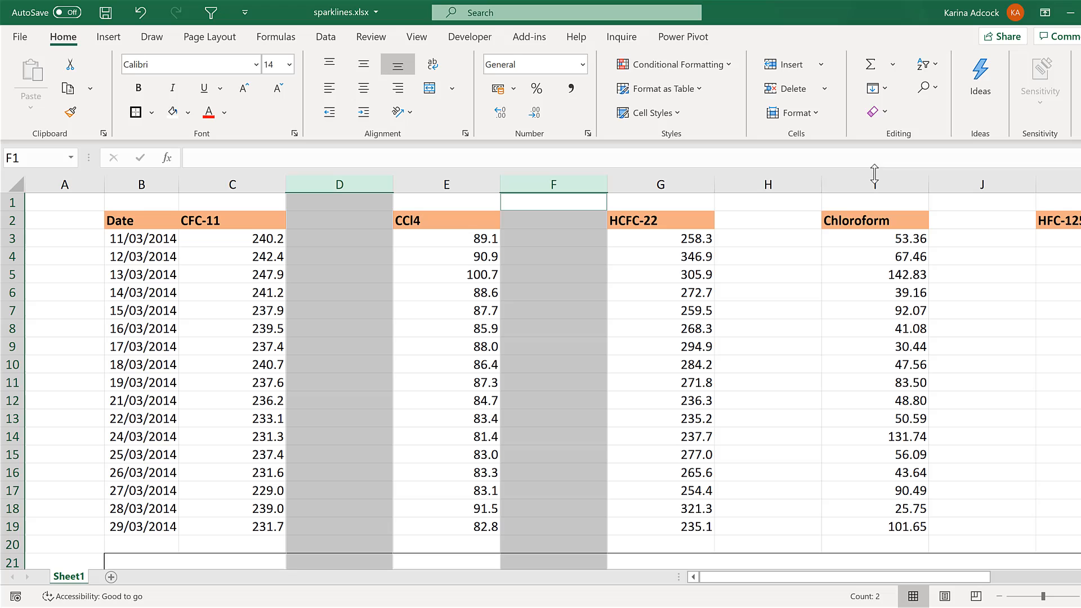
left_click(788, 185, "ctrl")
left_click(1008, 184, "ctrl")
left_click_drag(1033, 185, 991, 185)
left_click(986, 186)
left_click(856, 274)
scroll(858, 276, "down", 4)
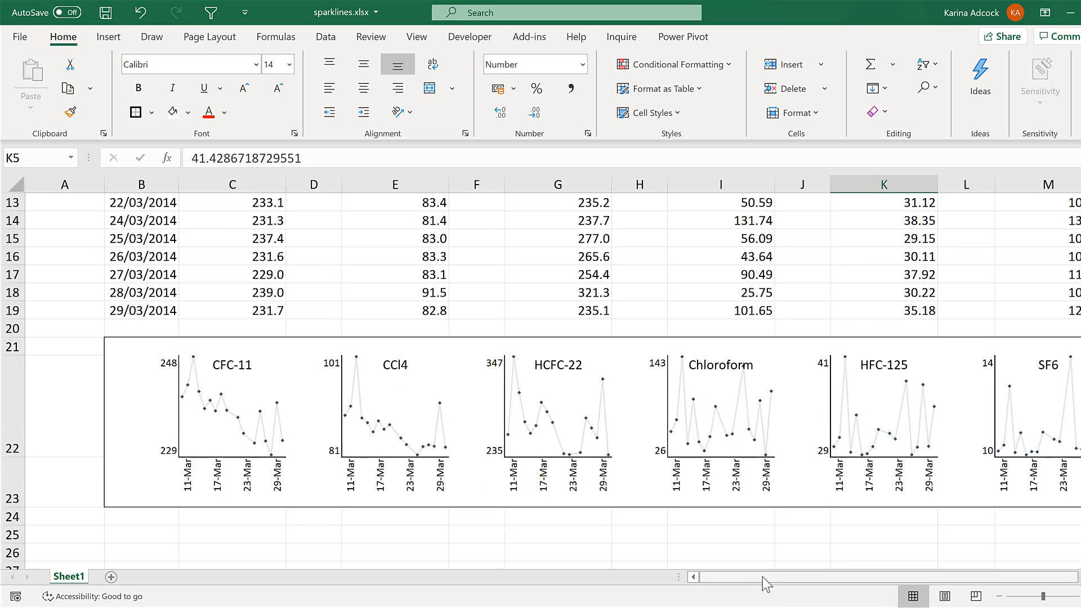
Narrow columns A and N on either side of the sparklines so the whole panel fits in view
left_click_drag(767, 577, 786, 577)
left_click(647, 537)
left_click(89, 532)
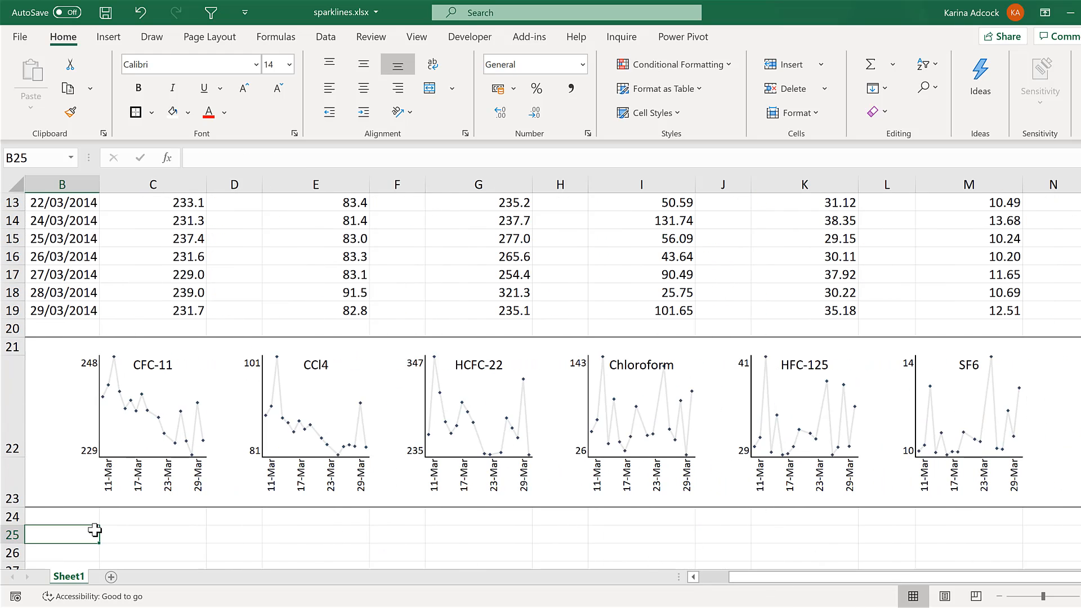
key("Left")
left_click_drag(105, 185, 60, 185)
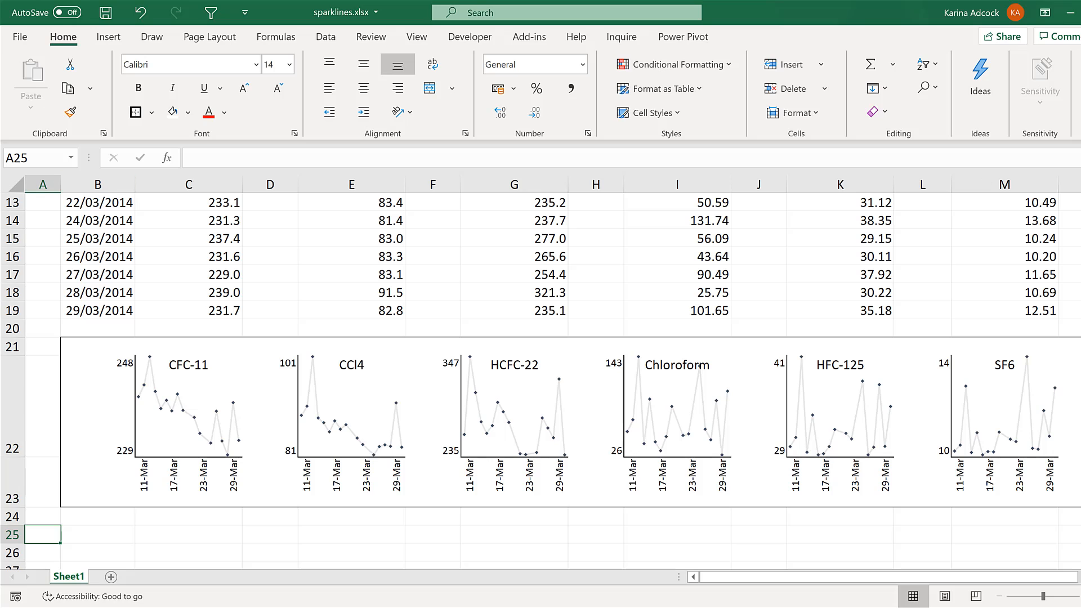
left_click(1077, 185)
left_click(476, 536)
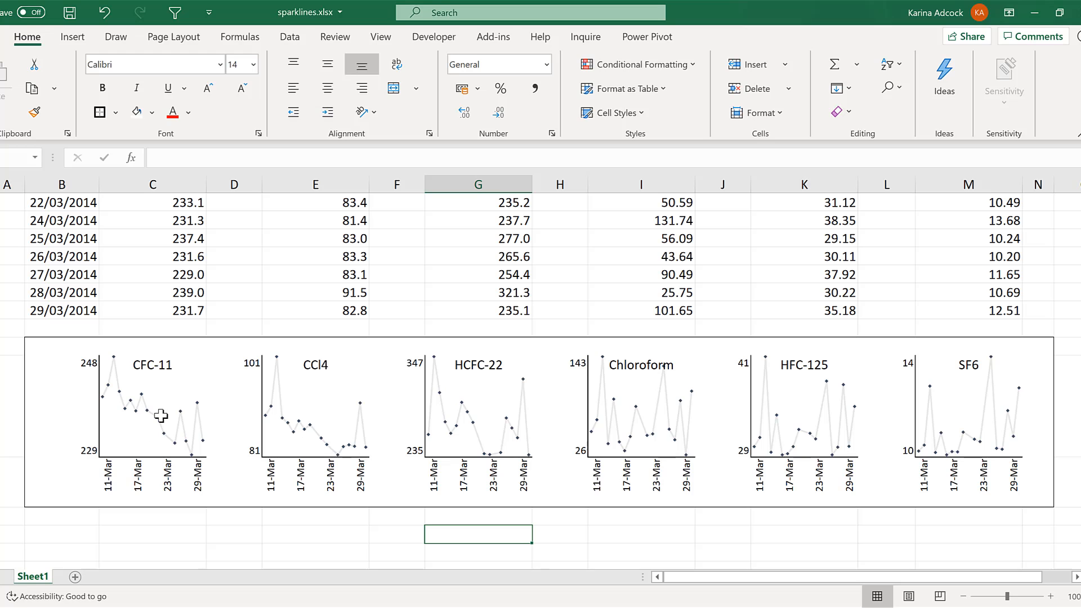
Review the CFC-11 data column against the finished sparkline panel
scroll(160, 416, "up", 4)
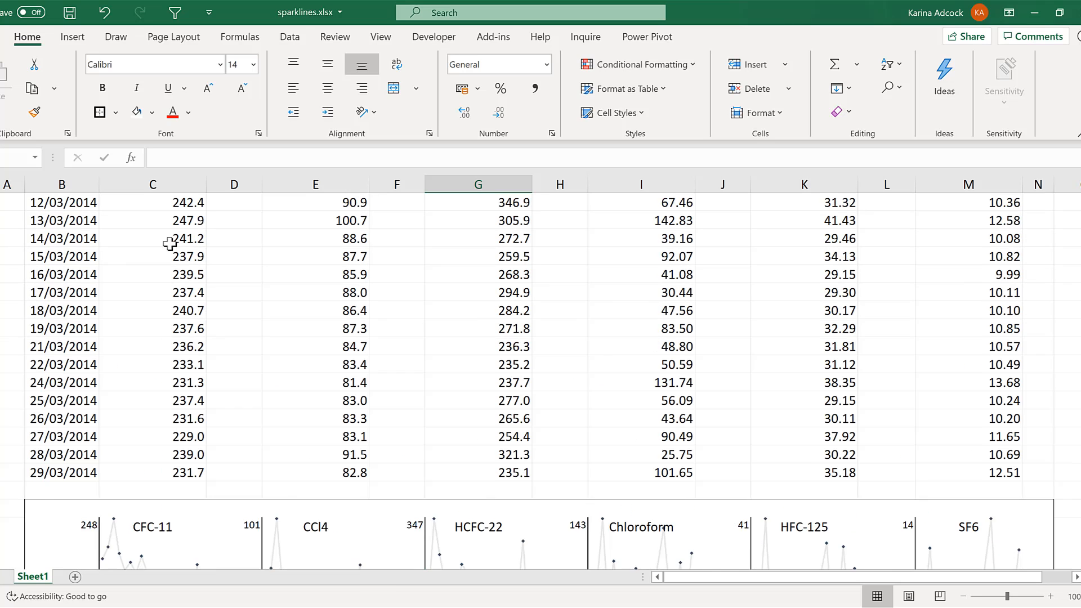
left_click(152, 189)
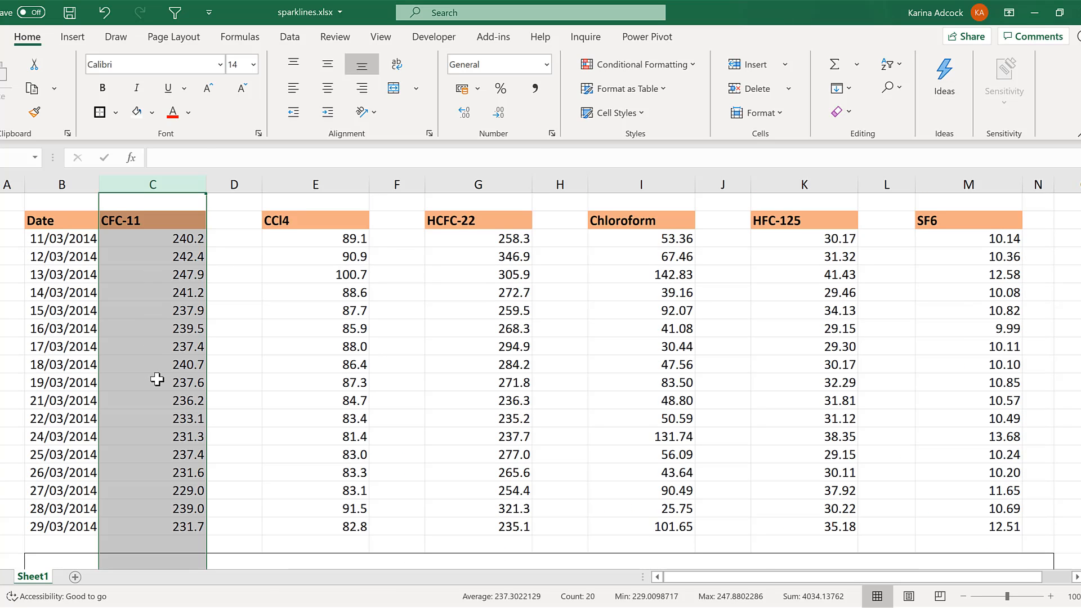
scroll(157, 380, "down", 4)
left_click(452, 553)
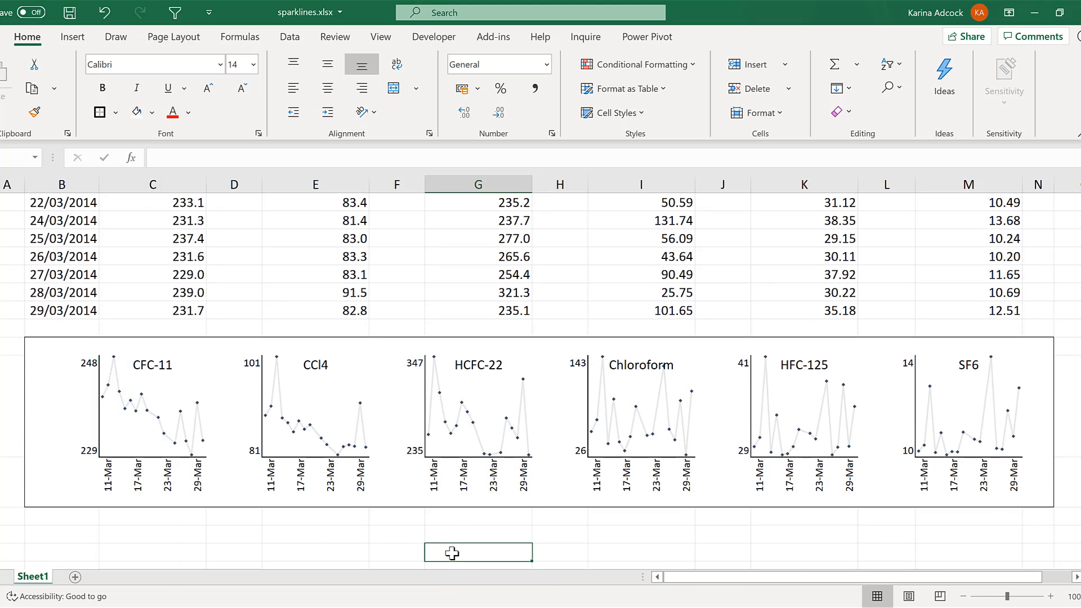